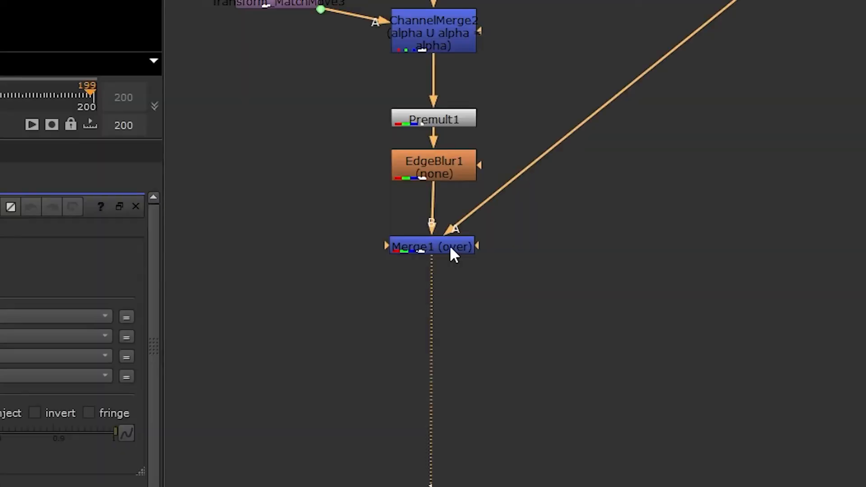
{"action": "left_click_drag", "start_coordinate": [453, 253], "coordinate": [456, 272]}
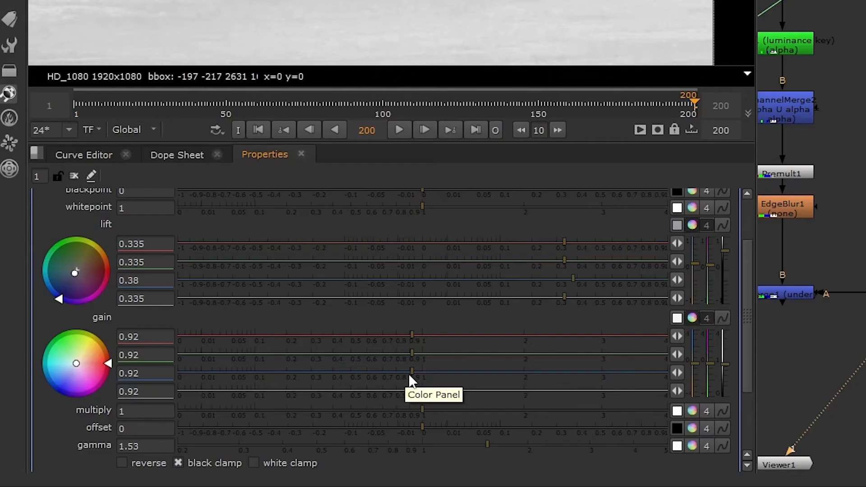
{"action": "mouse_move", "coordinate": [408, 372]}
{"action": "left_mouse_down"}
{"action": "mouse_move", "coordinate": [431, 373]}
{"action": "mouse_move", "coordinate": [416, 373]}
{"action": "left_mouse_up"}
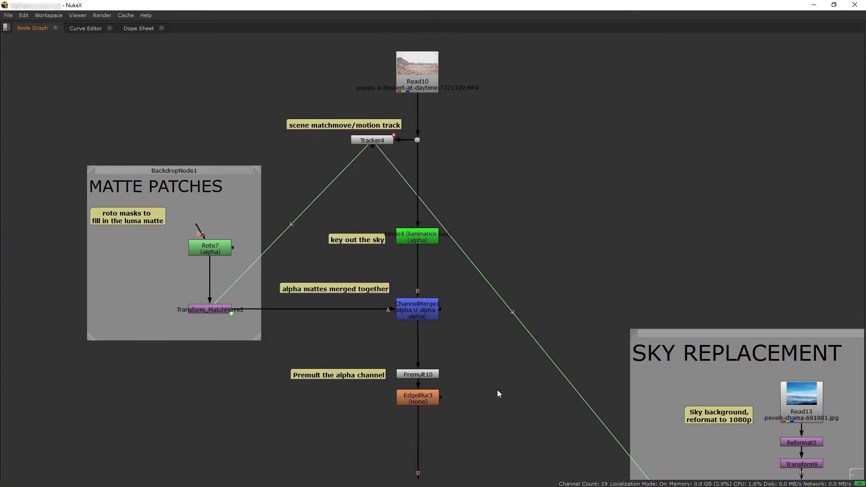
{"action": "mouse_move", "coordinate": [497, 390]}
{"action": "middle_mouse_down"}
{"action": "mouse_move", "coordinate": [495, 309]}
{"action": "mouse_move", "coordinate": [508, 233]}
{"action": "middle_mouse_up"}
{"action": "mouse_move", "coordinate": [531, 425]}
{"action": "middle_mouse_down"}
{"action": "mouse_move", "coordinate": [532, 303]}
{"action": "mouse_move", "coordinate": [537, 357]}
{"action": "middle_mouse_up"}
{"action": "middle_click_drag", "start_coordinate": [562, 237], "coordinate": [204, 362]}
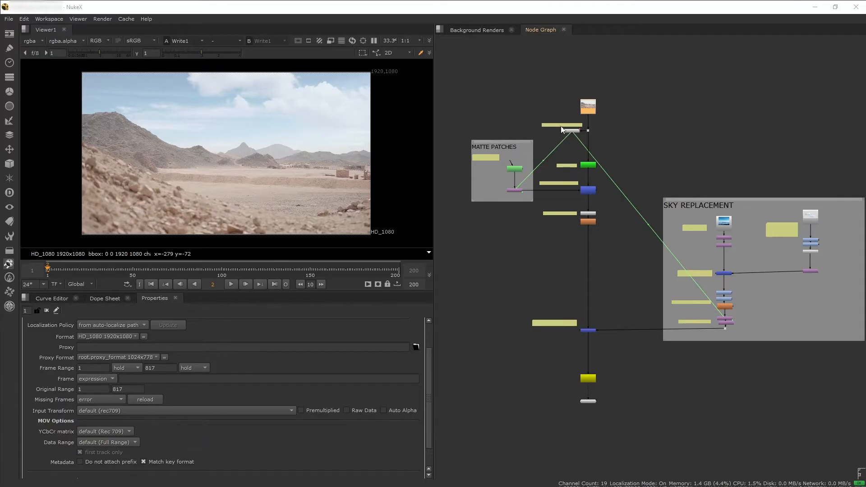
Display the original desert footage in the viewer from the dot beside Tracker4 in the finished node tree
{"action": "scroll", "coordinate": [585, 103], "scroll_direction": "up", "scroll_amount": 6}
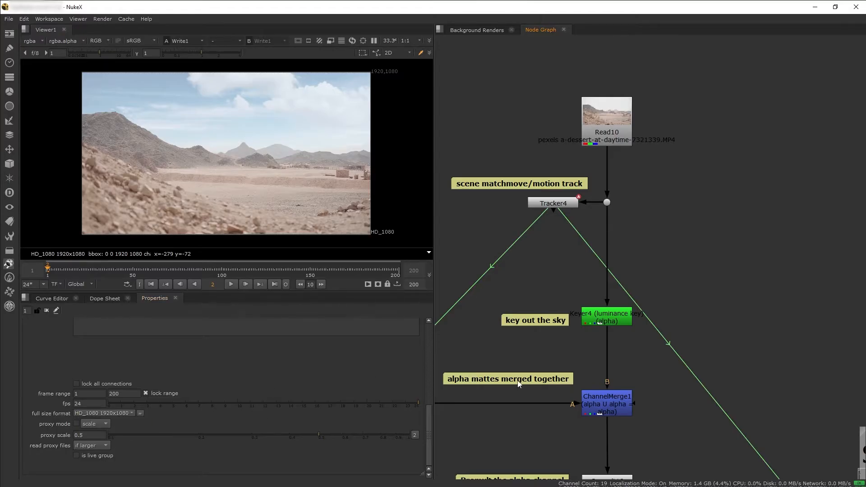
{"action": "scroll", "coordinate": [666, 365], "scroll_direction": "down", "scroll_amount": 5}
{"action": "middle_click_drag", "start_coordinate": [665, 370], "coordinate": [648, 205]}
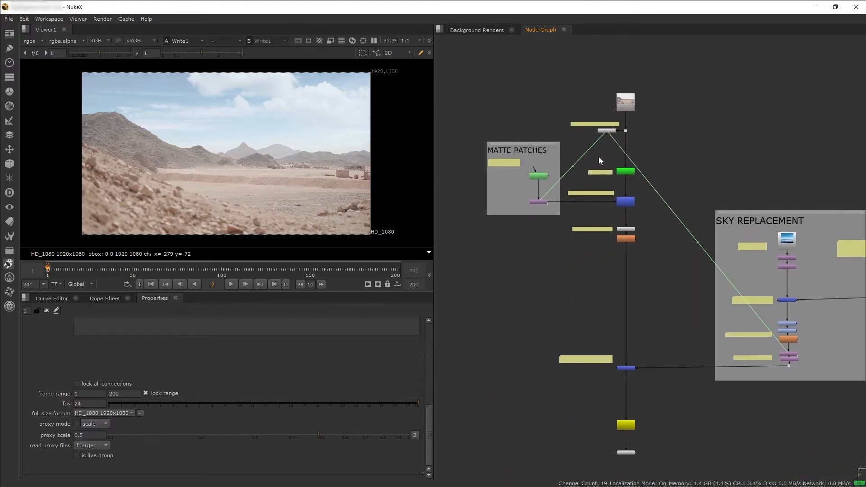
{"action": "scroll", "coordinate": [614, 131], "scroll_direction": "up", "scroll_amount": 4}
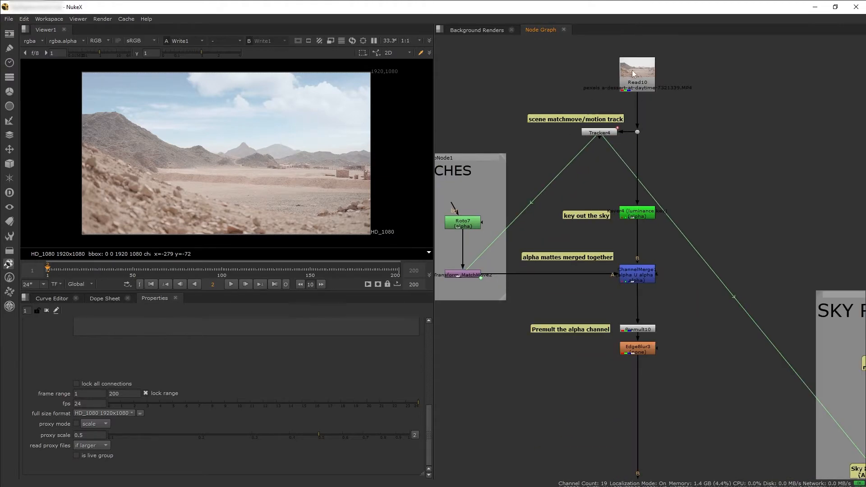
{"action": "middle_click_drag", "start_coordinate": [649, 122], "coordinate": [681, 149]}
{"action": "left_click", "coordinate": [674, 158]}
{"action": "key", "text": "1"}
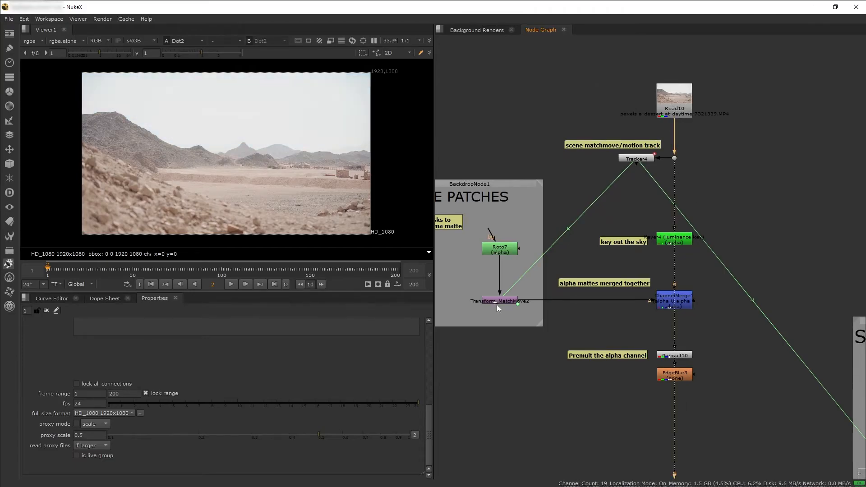
View the plate's Premult10 output, followed by the Merge16 composite of the sky under the plate
{"action": "left_click", "coordinate": [673, 240]}
{"action": "left_click", "coordinate": [681, 356]}
{"action": "key", "text": "1"}
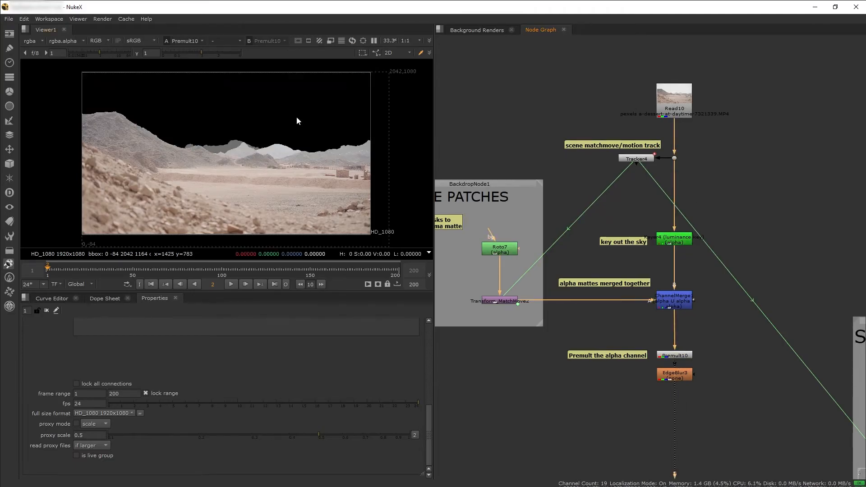
{"action": "middle_click_drag", "start_coordinate": [674, 408], "coordinate": [618, 114]}
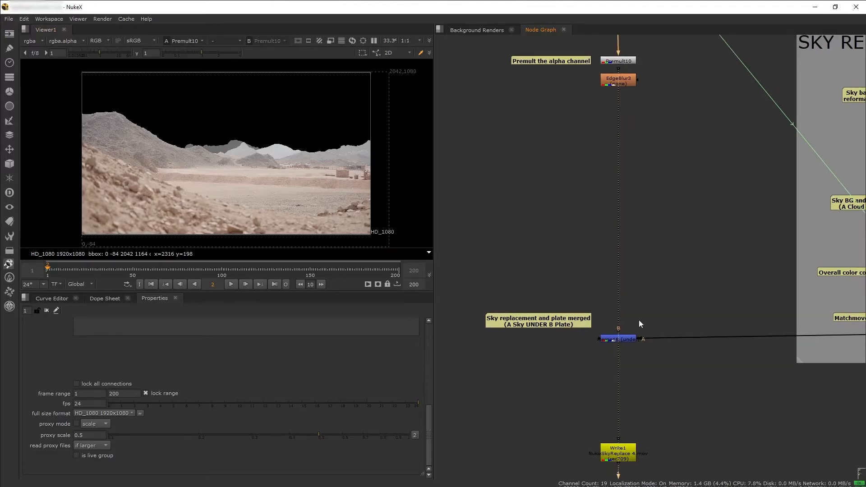
{"action": "left_click", "coordinate": [629, 340]}
{"action": "key", "text": "1"}
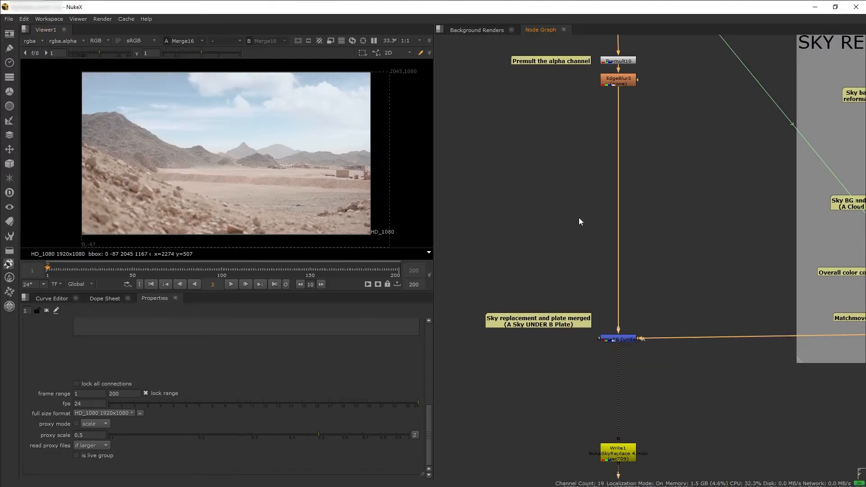
In the SKY REPLACEMENT group, view the sky background at Transform9 and the cloud layer at Transform8
{"action": "middle_click_drag", "start_coordinate": [694, 222], "coordinate": [450, 255]}
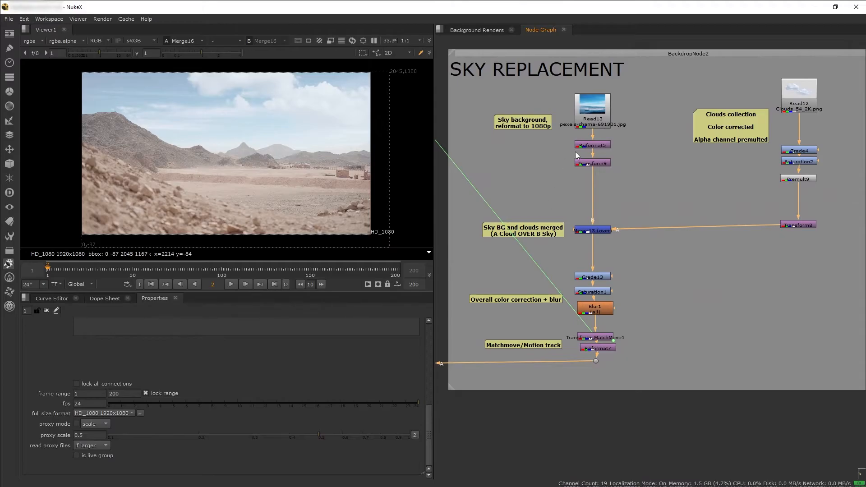
{"action": "left_click", "coordinate": [592, 164]}
{"action": "key", "text": "1"}
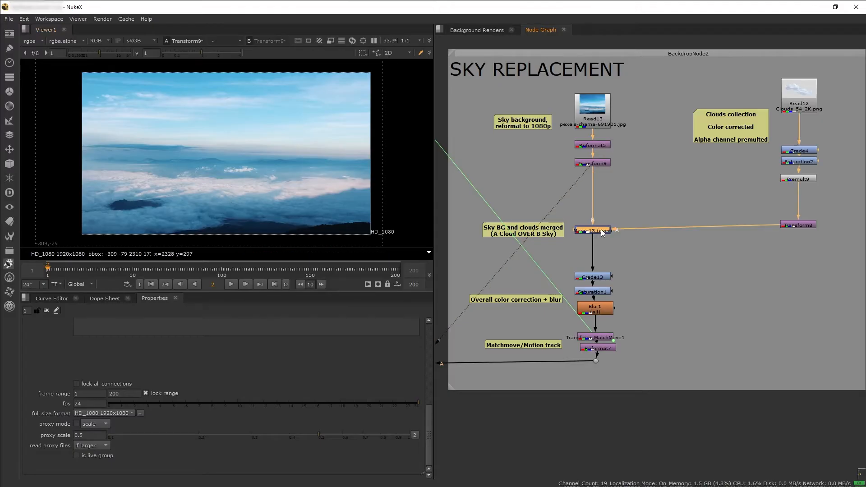
{"action": "left_click", "coordinate": [799, 224]}
{"action": "key", "text": "1"}
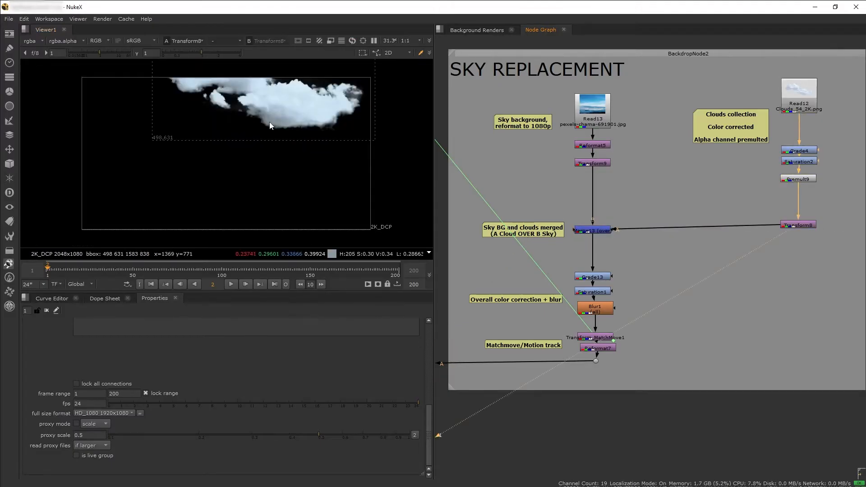
View the sky and clouds merged at Merge13, color corrected and blurred at Blur1, and matchmoved at Transform_MatchMove1
{"action": "left_click", "coordinate": [592, 231]}
{"action": "key", "text": "1"}
{"action": "left_click", "coordinate": [662, 306]}
{"action": "key", "text": "1"}
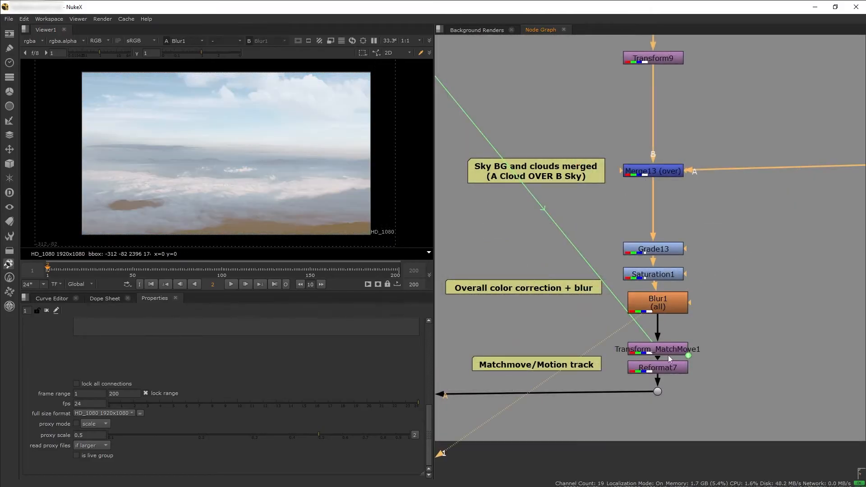
{"action": "left_click_drag", "start_coordinate": [665, 351], "coordinate": [665, 344]}
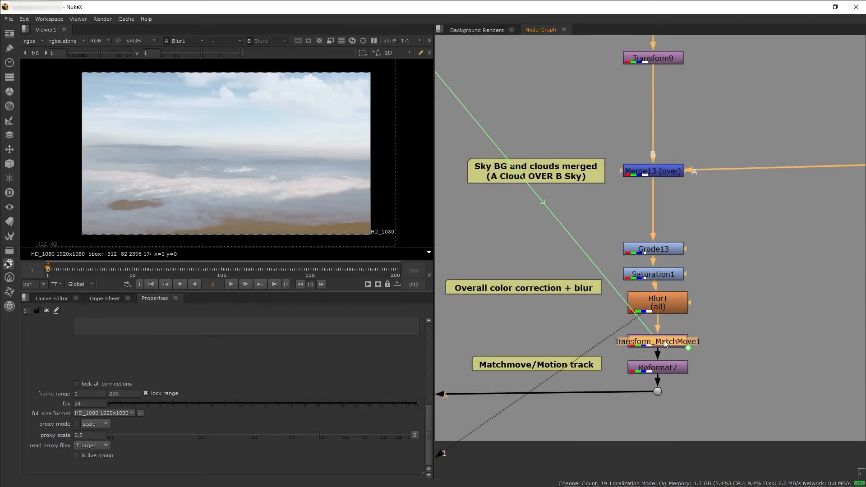
{"action": "key", "text": "1"}
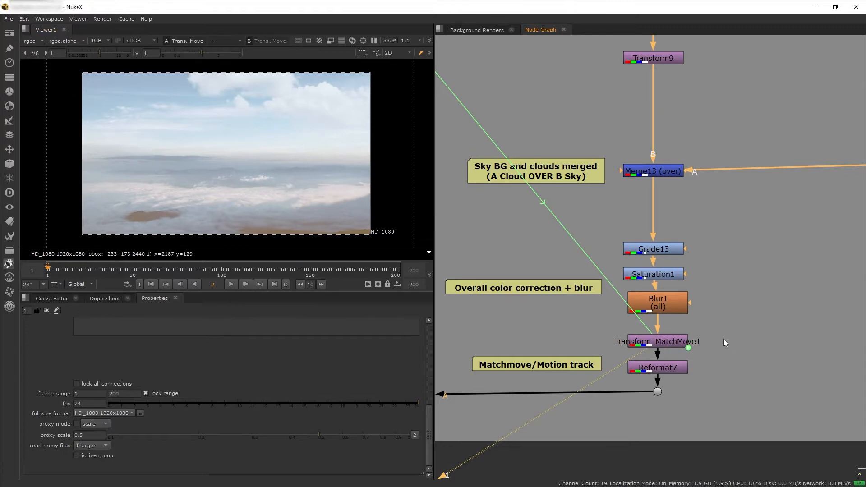
Display the Merge16 composite again and review the matte patches, main plate and sky replacement branches of the node tree
{"action": "scroll", "coordinate": [714, 337], "scroll_direction": "down", "scroll_amount": 6}
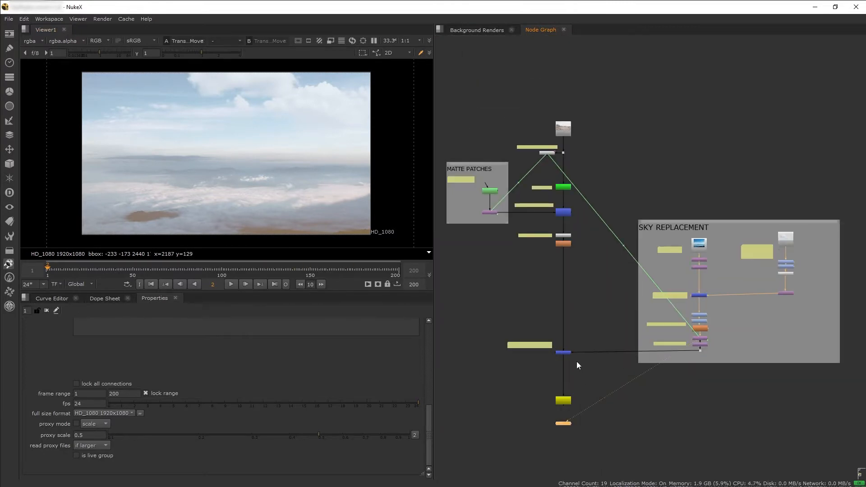
{"action": "left_click", "coordinate": [563, 353]}
{"action": "key", "text": "1"}
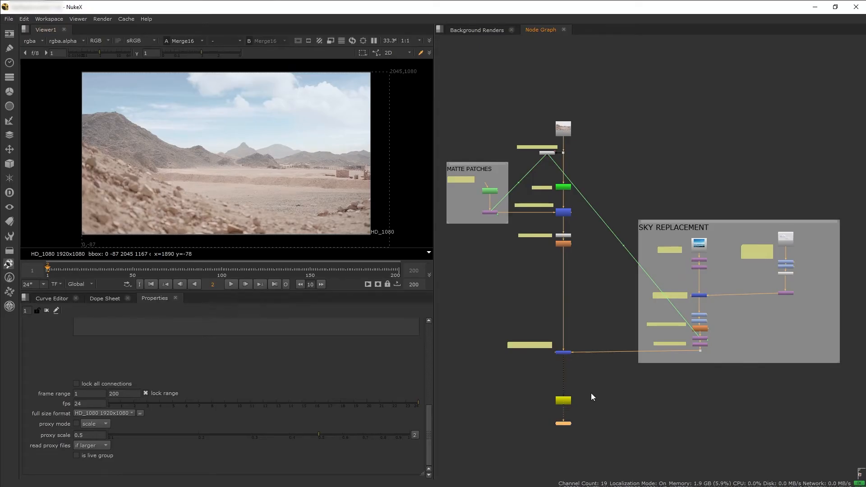
{"action": "middle_click_drag", "start_coordinate": [615, 347], "coordinate": [663, 346]}
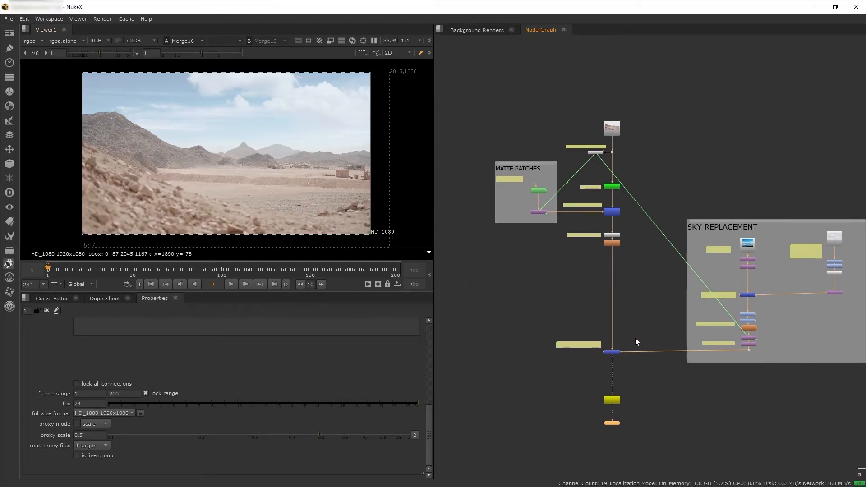
{"action": "scroll", "coordinate": [635, 333], "scroll_direction": "up", "scroll_amount": 1}
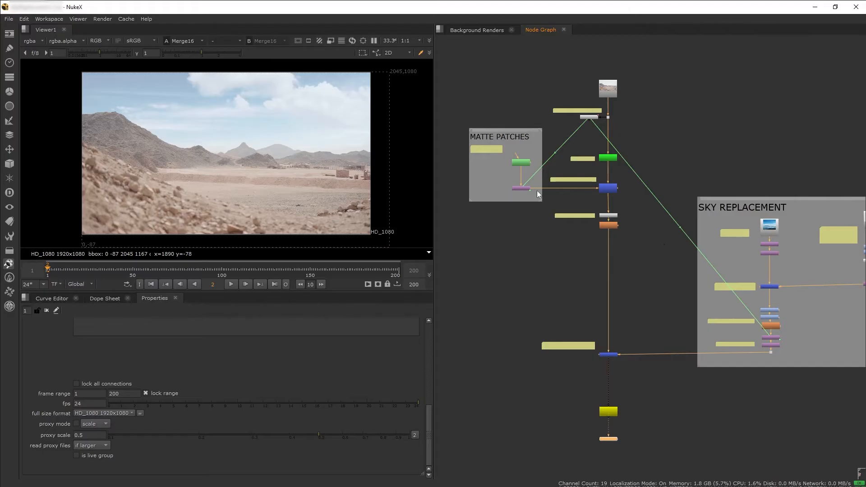
{"action": "scroll", "coordinate": [540, 198], "scroll_direction": "up", "scroll_amount": 4}
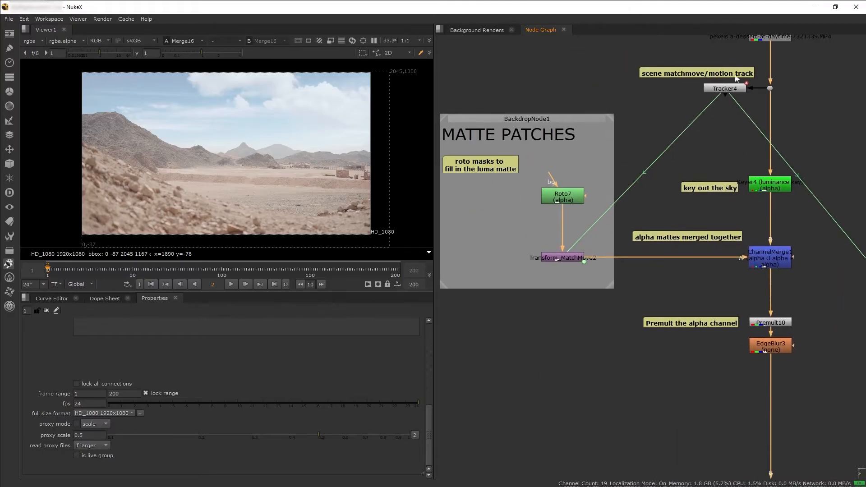
{"action": "middle_click_drag", "start_coordinate": [708, 347], "coordinate": [618, 167]}
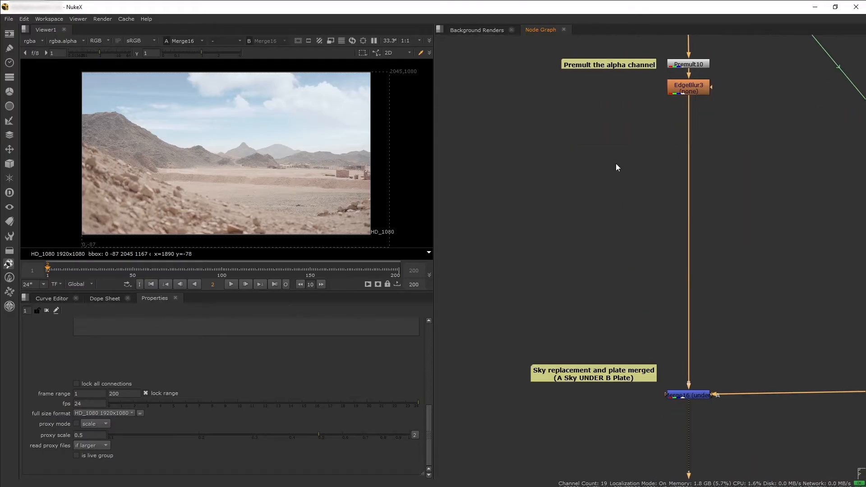
{"action": "middle_click_drag", "start_coordinate": [804, 326], "coordinate": [456, 323]}
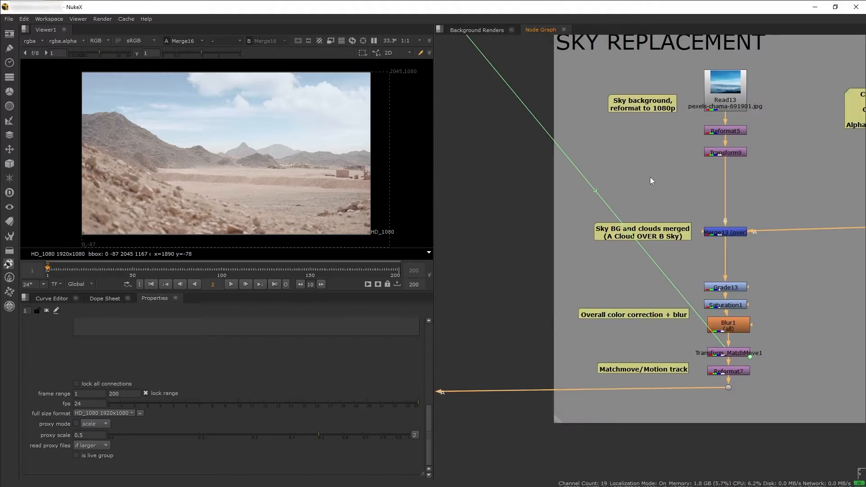
{"action": "scroll", "coordinate": [582, 334], "scroll_direction": "down", "scroll_amount": 6}
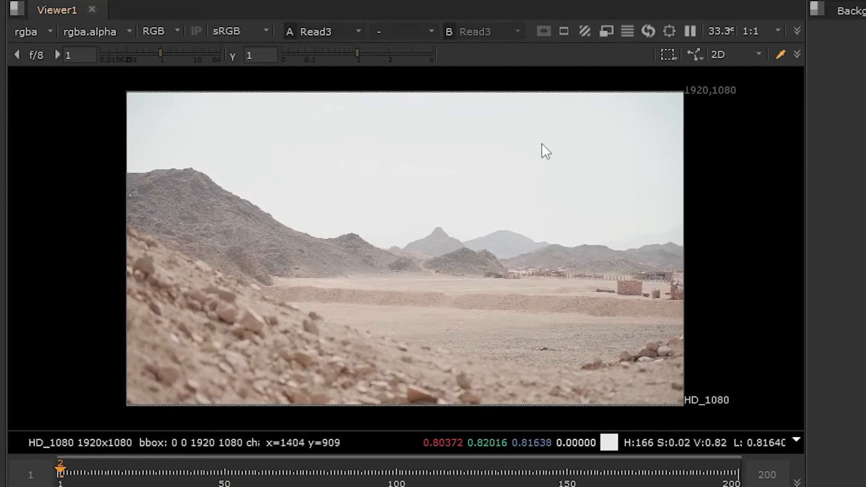
Lower the viewer gamma to 0.15 to inspect the brightness contrast between sky and ground, and reset the gamma
{"action": "left_click_drag", "start_coordinate": [356, 53], "coordinate": [310, 55]}
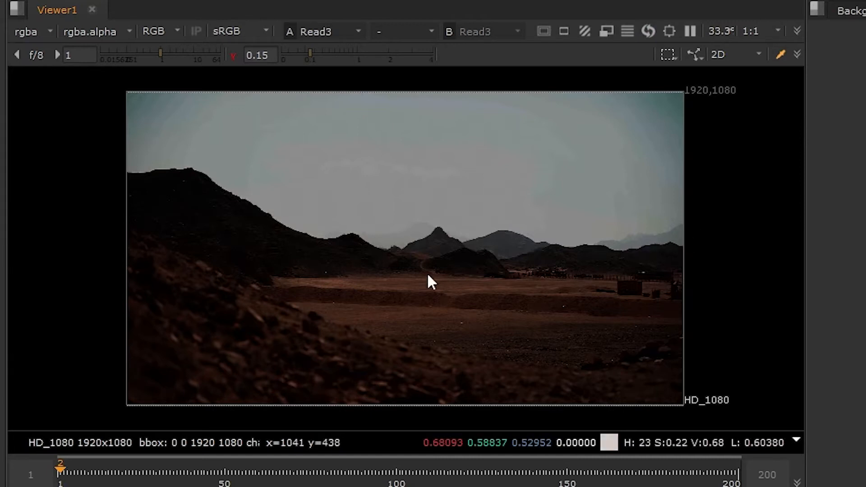
{"action": "left_click", "coordinate": [234, 55]}
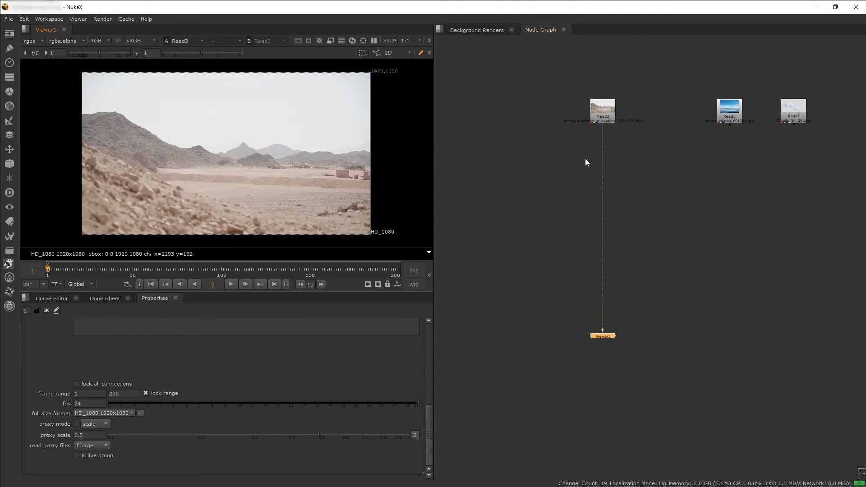
Add a Keyer node and insert it between the Read3 desert footage and the viewer
{"action": "key", "text": "Tab"}
{"action": "type", "text": "key"}
{"action": "key", "text": "Return"}
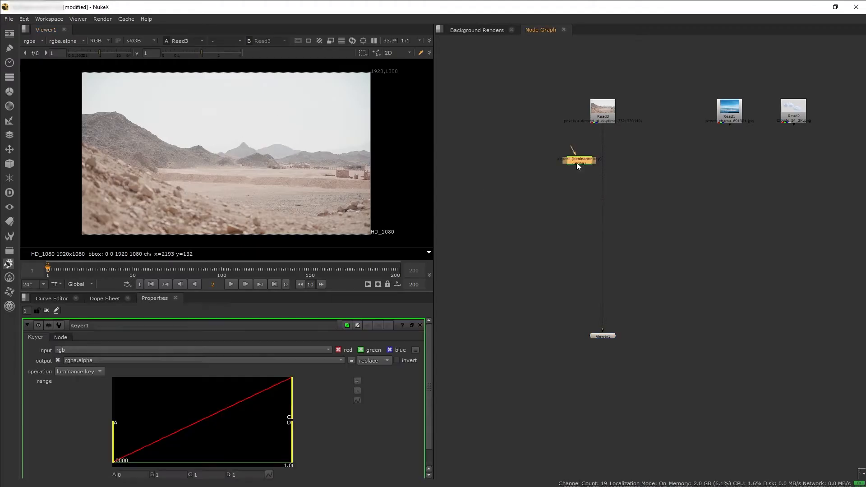
{"action": "left_click", "coordinate": [609, 151]}
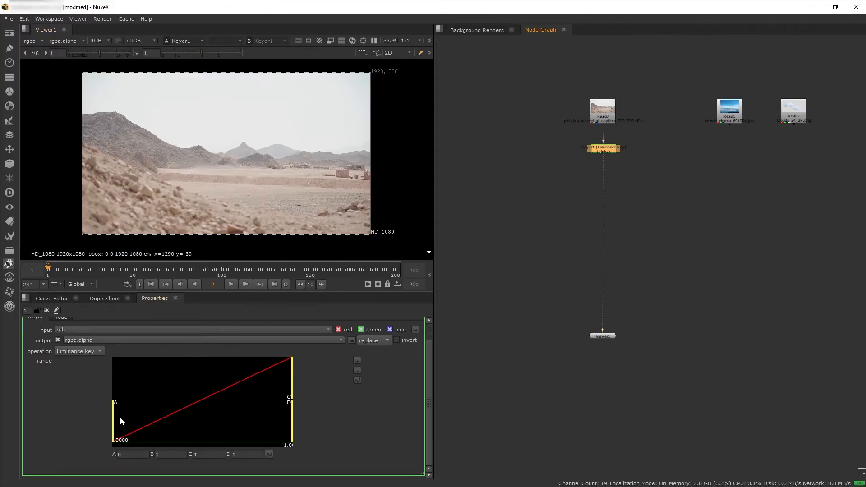
Set the Keyer's luminance range to about 0.29 for A and 0.58 for B, and show the alpha channel in the viewer
{"action": "left_click_drag", "start_coordinate": [113, 417], "coordinate": [209, 414]}
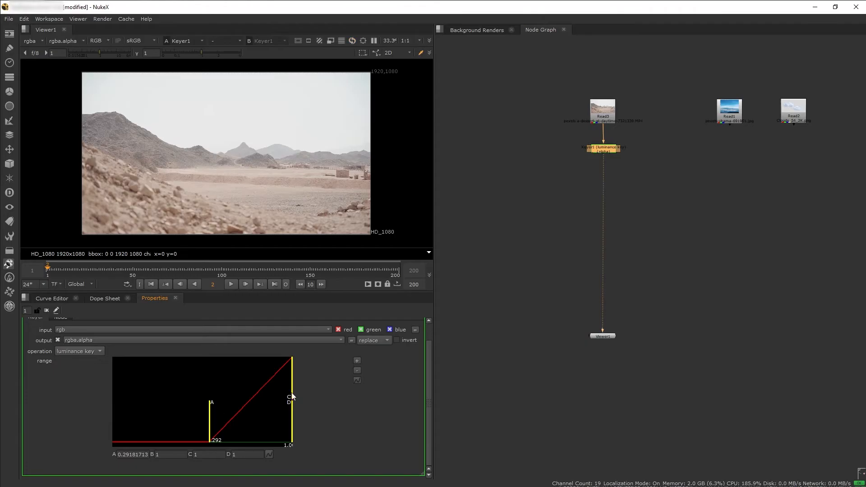
{"action": "left_click_drag", "start_coordinate": [294, 387], "coordinate": [249, 388]}
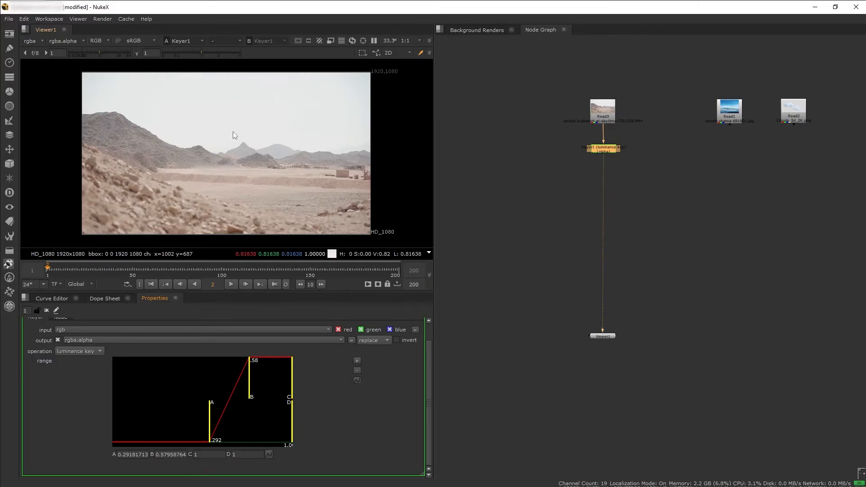
{"action": "left_click", "coordinate": [100, 41]}
{"action": "left_click", "coordinate": [120, 87]}
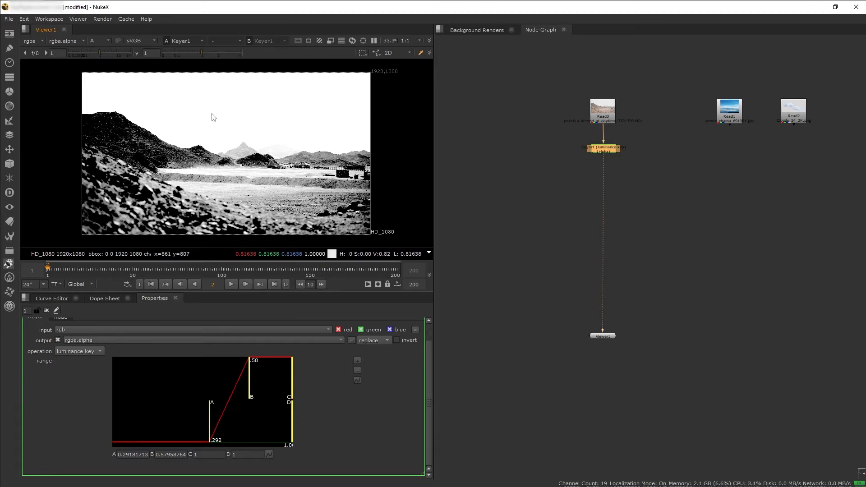
Tighten the Keyer's range to about 0.65 for A and 0.68 for B, invert the key, and inspect the ground matte for holes
{"action": "left_click_drag", "start_coordinate": [210, 415], "coordinate": [262, 397]}
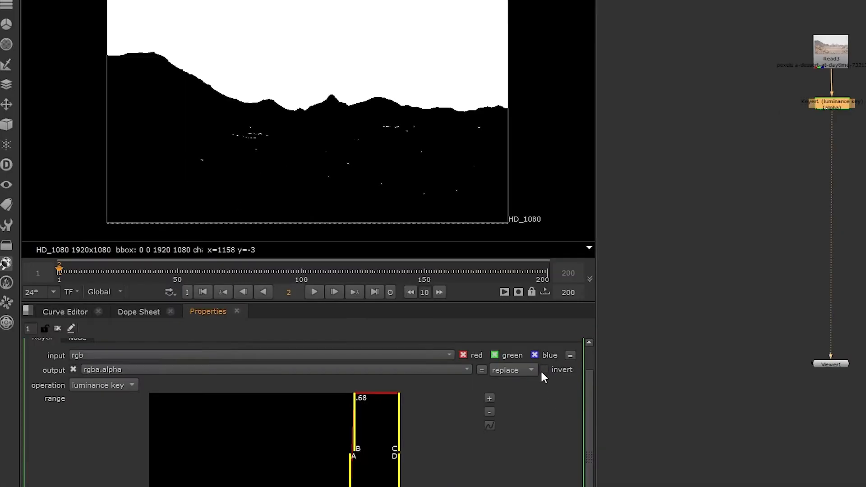
{"action": "left_click", "coordinate": [544, 371]}
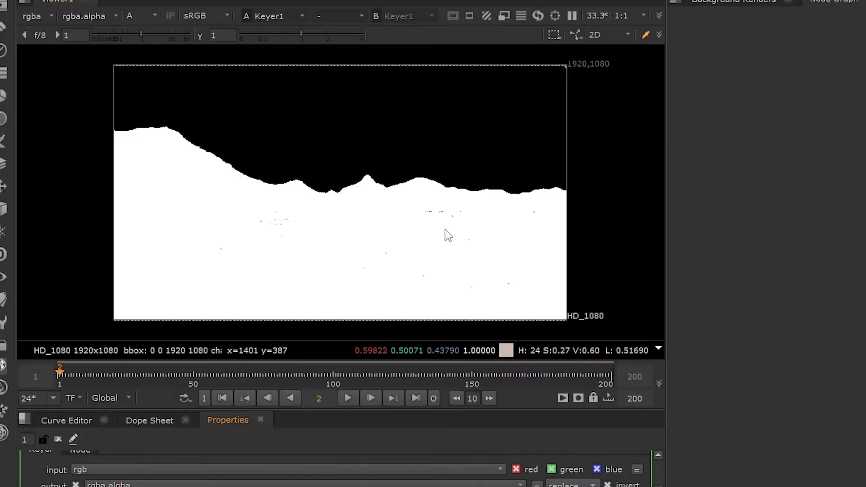
{"action": "scroll", "coordinate": [401, 143], "scroll_direction": "up", "scroll_amount": 5}
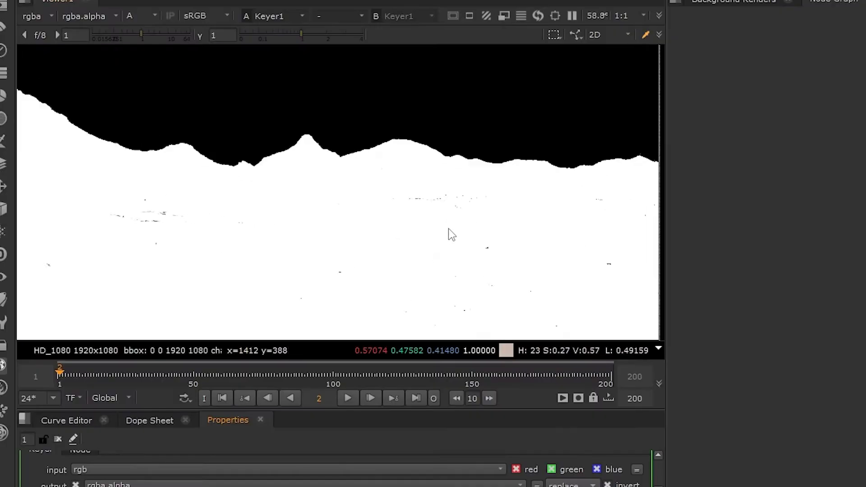
{"action": "middle_click_drag", "start_coordinate": [533, 257], "coordinate": [193, 233]}
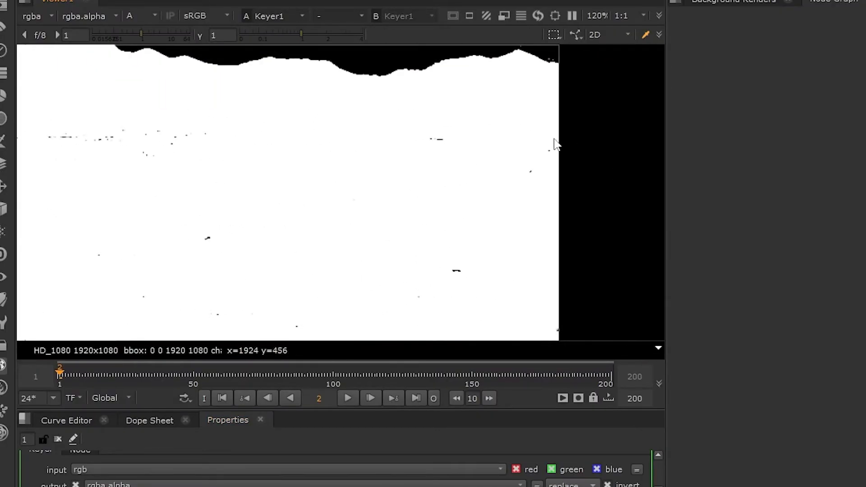
Examine the remaining holes across the ground matte, fit the whole frame in the viewer, and return the display to RGB
{"action": "middle_click_drag", "start_coordinate": [297, 219], "coordinate": [659, 179]}
{"action": "middle_click_drag", "start_coordinate": [372, 227], "coordinate": [576, 219]}
{"action": "middle_click_drag", "start_coordinate": [362, 177], "coordinate": [579, 218]}
{"action": "key", "text": "f"}
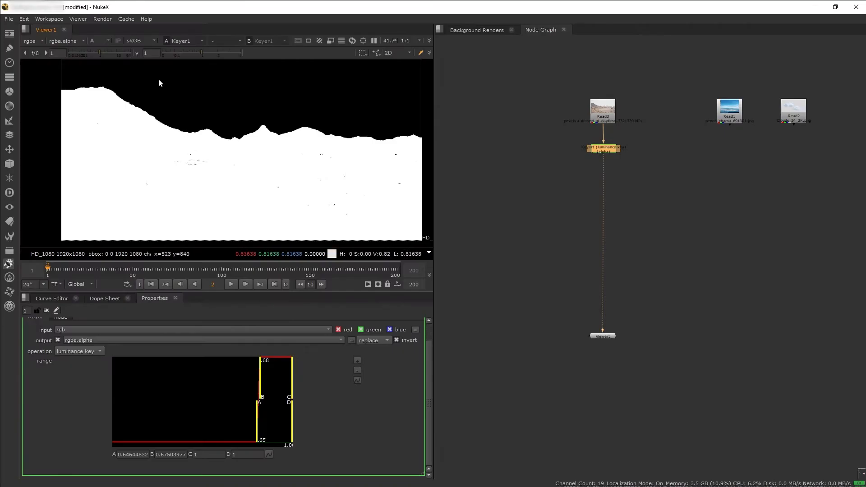
{"action": "left_click", "coordinate": [100, 40]}
{"action": "left_click", "coordinate": [109, 45]}
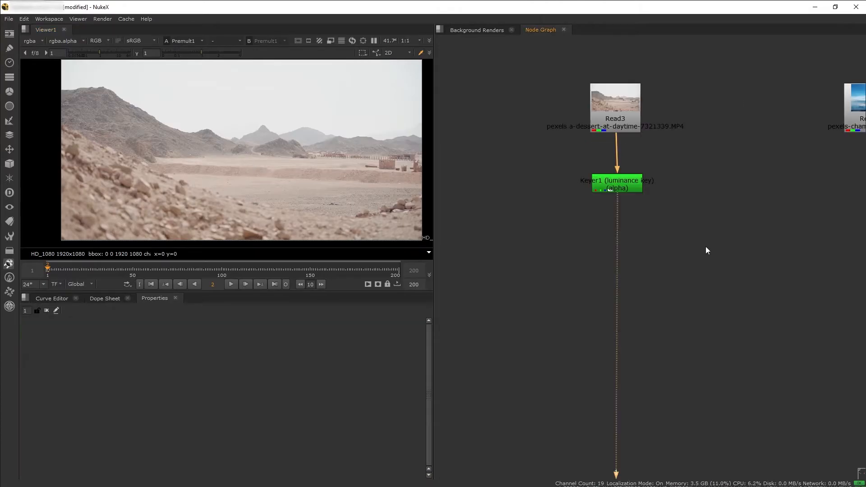
Add a Premult node and insert it between Keyer1 and the viewer
{"action": "key", "text": "Tab"}
{"action": "type", "text": "premul"}
{"action": "left_click", "coordinate": [683, 253]}
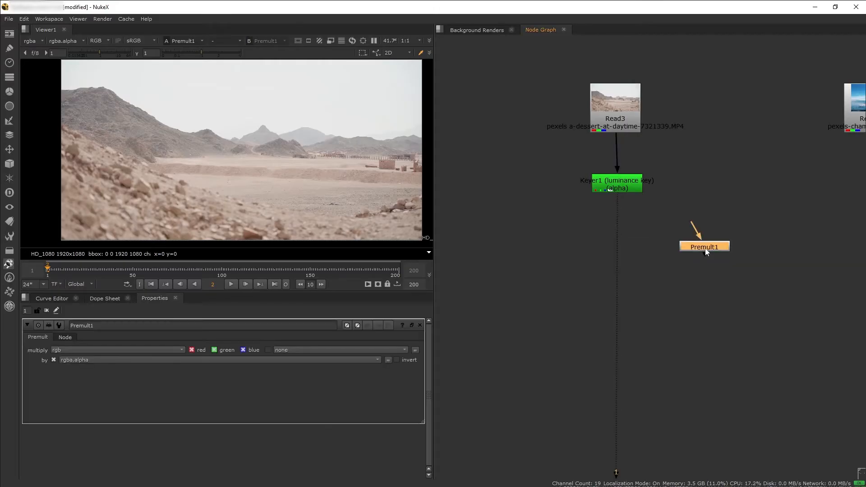
{"action": "left_click", "coordinate": [617, 246]}
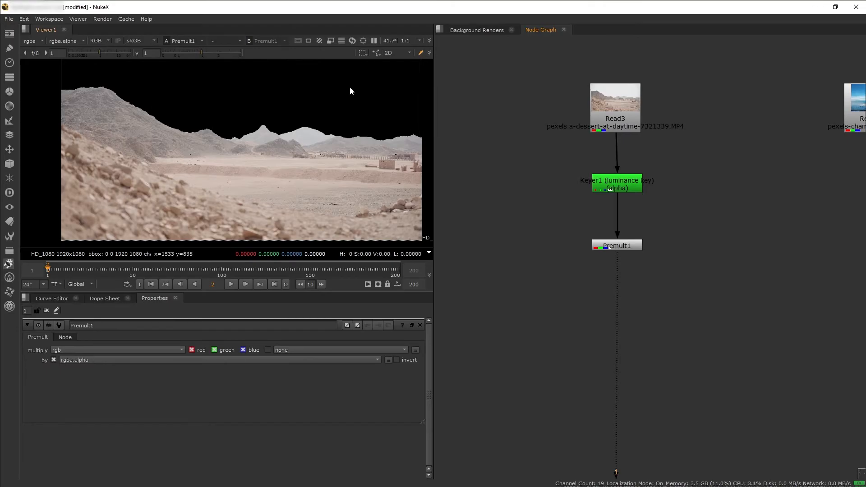
Compare the RGB and alpha channels of the premultiplied plate along the mountain ridge
{"action": "key", "text": "a"}
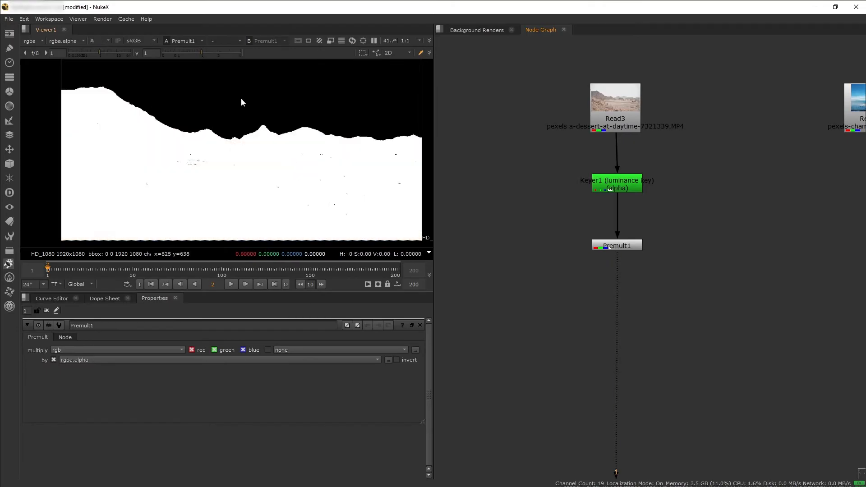
{"action": "key", "text": "a"}
{"action": "key", "text": "a"}
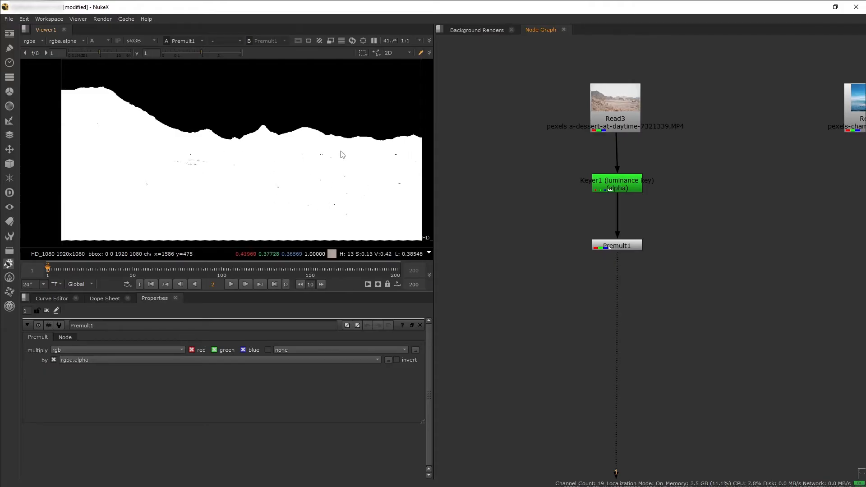
{"action": "key", "text": "a"}
View Read3 at viewer gamma 0.36 and compare its distant mountains with the Premult1 result, then restore gamma to 1
{"action": "key", "text": "1"}
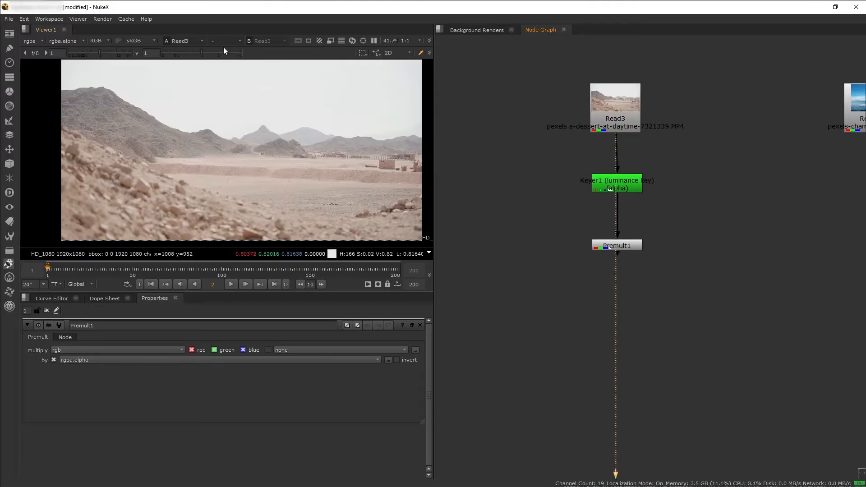
{"action": "left_click_drag", "start_coordinate": [200, 56], "coordinate": [186, 56]}
{"action": "scroll", "coordinate": [266, 142], "scroll_direction": "up", "scroll_amount": 6}
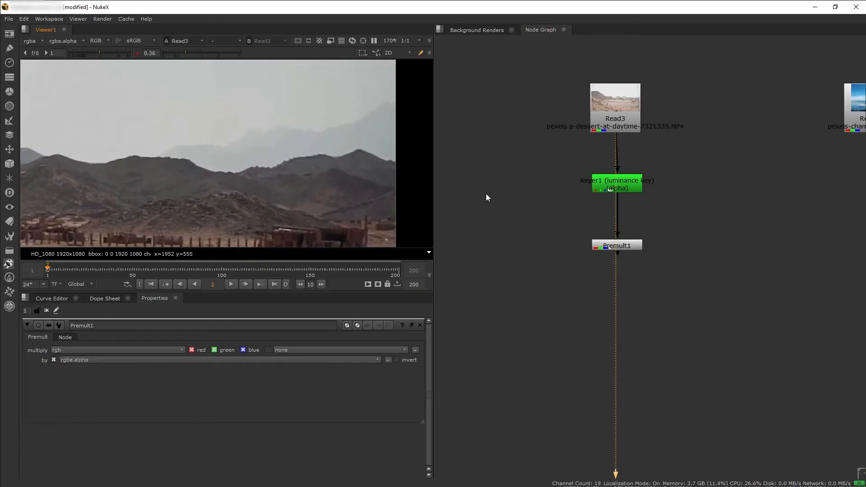
{"action": "left_click", "coordinate": [628, 246]}
{"action": "left_click", "coordinate": [310, 180]}
{"action": "key", "text": "2"}
{"action": "key", "text": "1"}
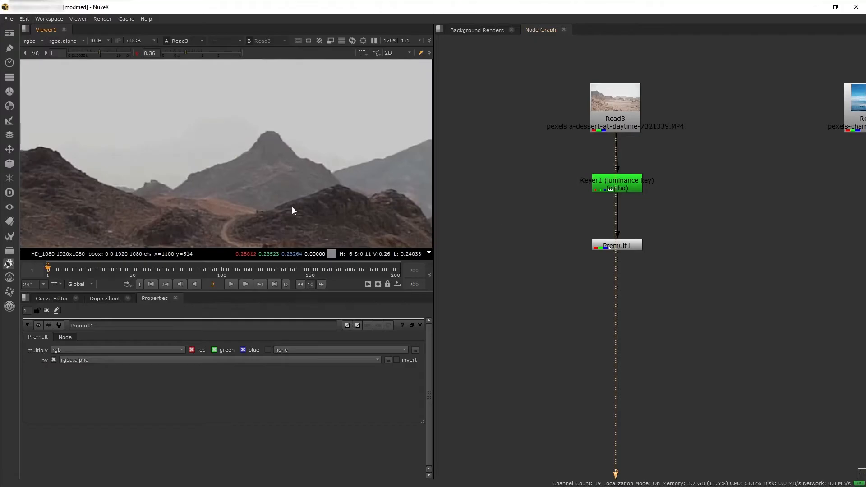
{"action": "scroll", "coordinate": [262, 181], "scroll_direction": "down", "scroll_amount": 7}
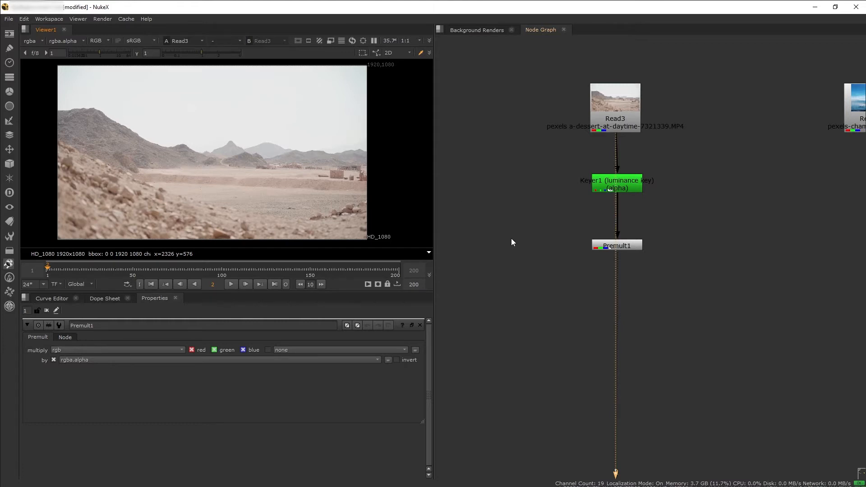
Lower the viewer gamma to 0.08 on Read3 and go through the shot to frame 200, examining the faint distant mountains
{"action": "left_click", "coordinate": [628, 247]}
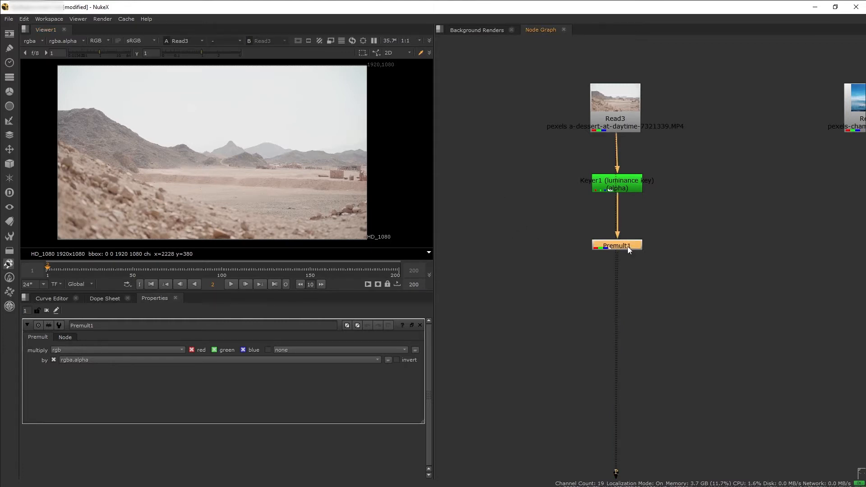
{"action": "scroll", "coordinate": [709, 244], "scroll_direction": "down", "scroll_amount": 1}
{"action": "left_click", "coordinate": [706, 319]}
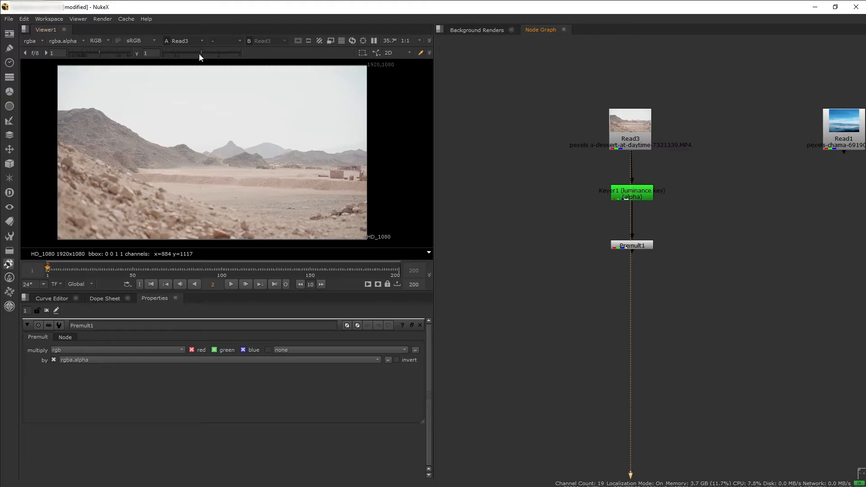
{"action": "left_click_drag", "start_coordinate": [199, 52], "coordinate": [172, 54]}
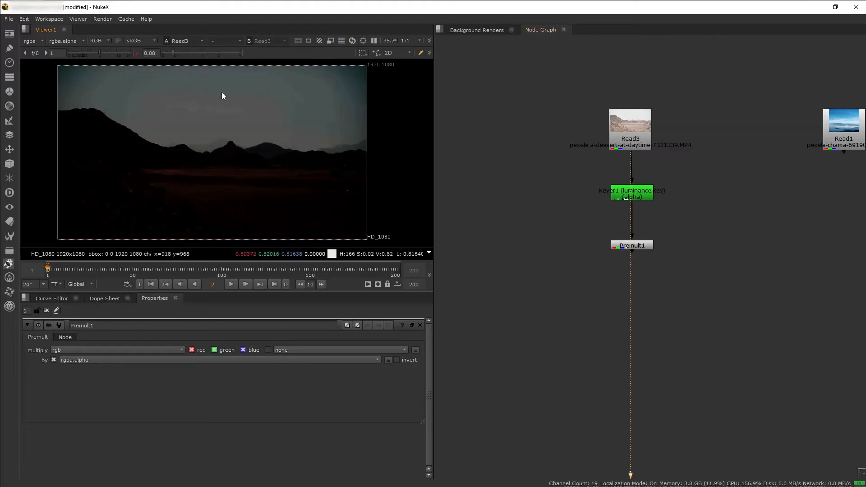
{"action": "left_click", "coordinate": [132, 268]}
{"action": "left_click", "coordinate": [237, 267]}
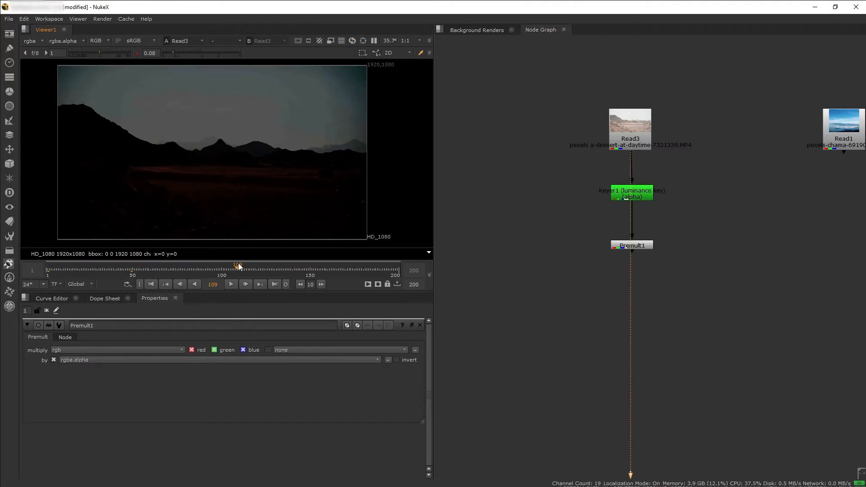
{"action": "left_click_drag", "start_coordinate": [320, 267], "coordinate": [382, 270]}
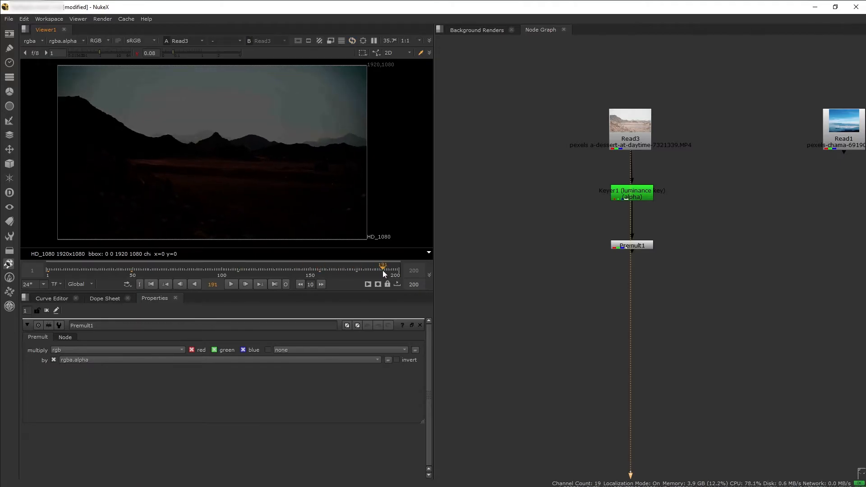
{"action": "left_click", "coordinate": [399, 269]}
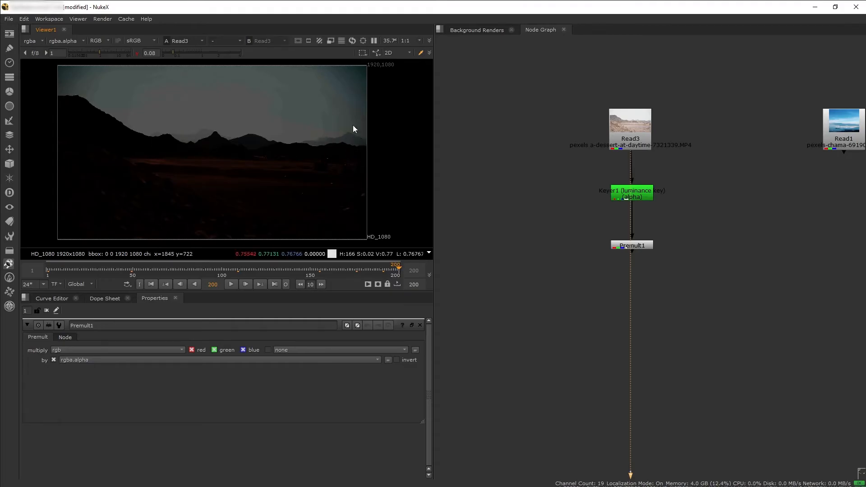
{"action": "scroll", "coordinate": [356, 145], "scroll_direction": "up", "scroll_amount": 1}
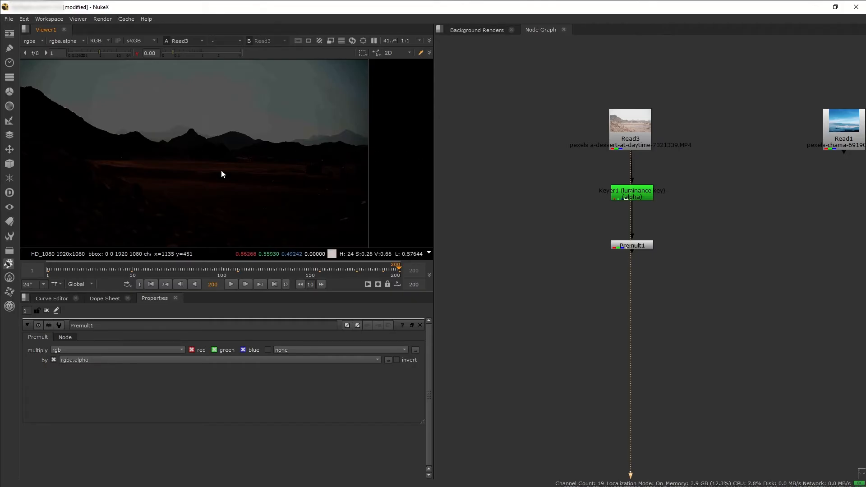
{"action": "scroll", "coordinate": [221, 170], "scroll_direction": "down", "scroll_amount": 1}
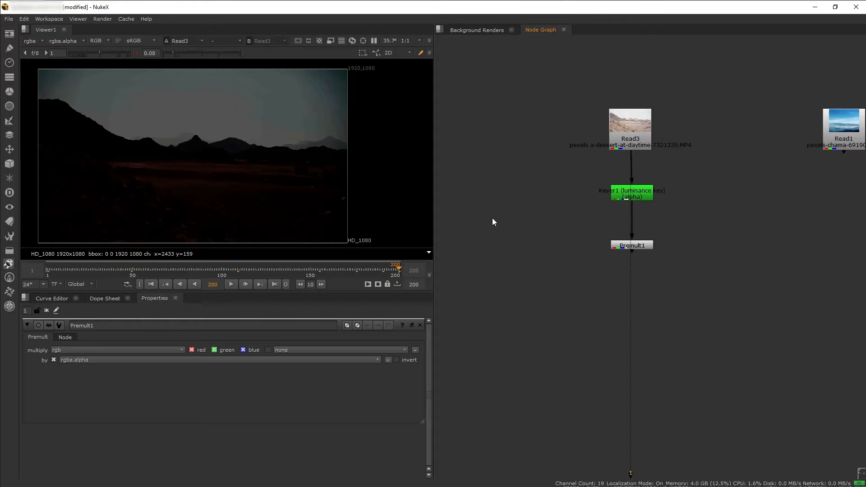
Add a Roto node and draw a closed Bezier around the faint distant mountain at the plate's right edge on frame 200
{"action": "key", "text": "o"}
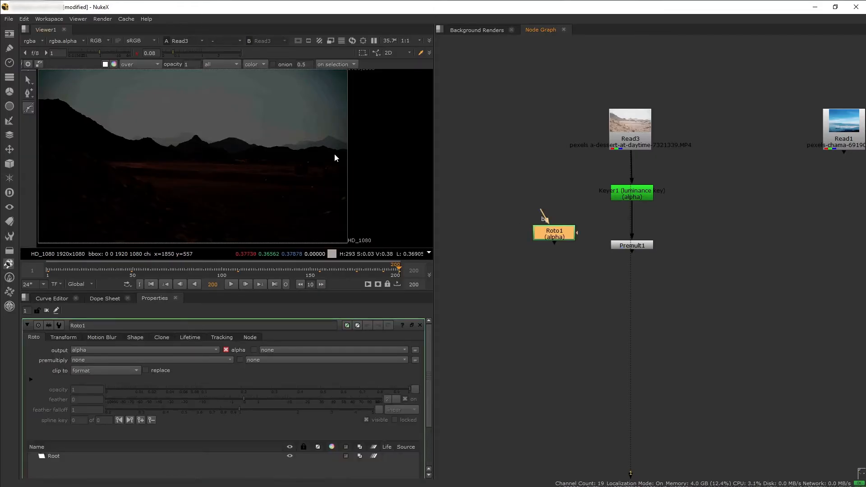
{"action": "scroll", "coordinate": [362, 133], "scroll_direction": "up", "scroll_amount": 6}
{"action": "left_click_drag", "start_coordinate": [399, 167], "coordinate": [390, 155]}
{"action": "left_click", "coordinate": [374, 135]}
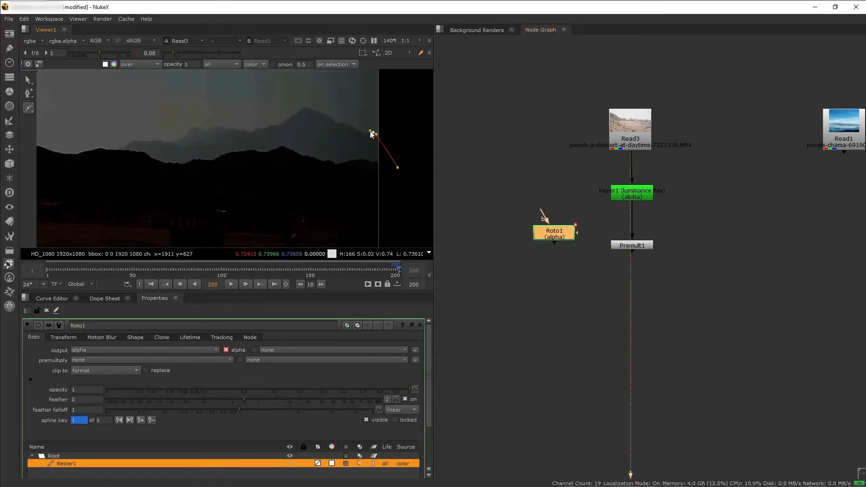
{"action": "left_click", "coordinate": [241, 165]}
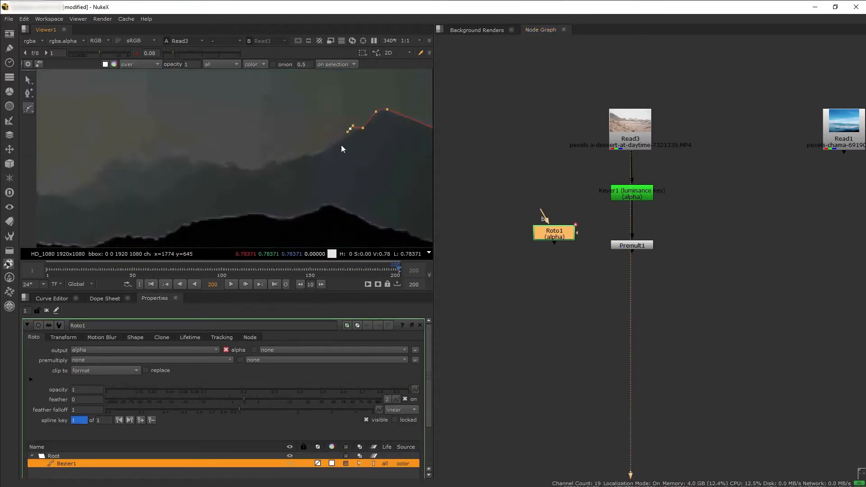
{"action": "left_click", "coordinate": [309, 154]}
{"action": "left_click", "coordinate": [287, 160]}
{"action": "left_click", "coordinate": [271, 162]}
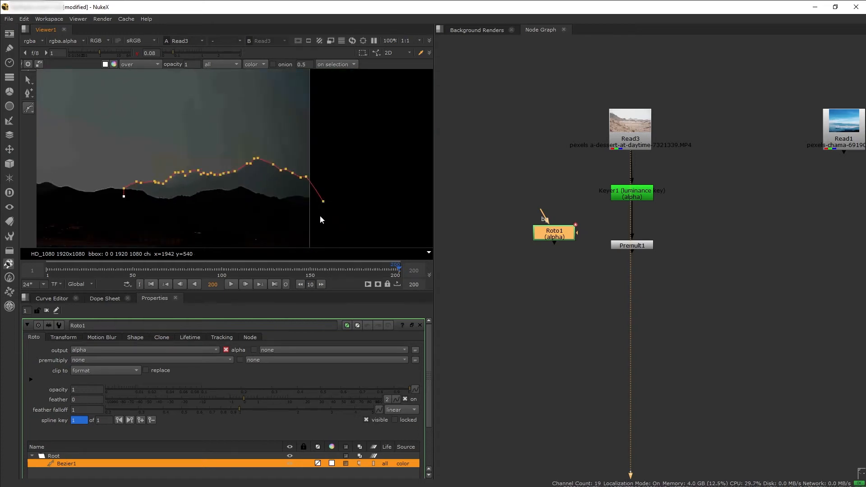
{"action": "key", "text": "Return"}
{"action": "key", "text": "f"}
Draw a second closed Bezier around the faint distant ridge behind the left-centre hills on frame 200
{"action": "scroll", "coordinate": [167, 166], "scroll_direction": "up", "scroll_amount": 6}
{"action": "key", "text": "v"}
{"action": "left_click", "coordinate": [85, 173]}
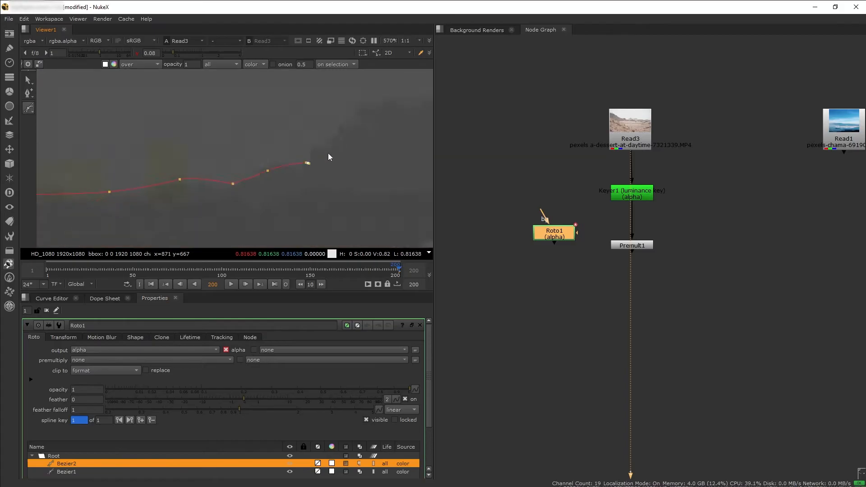
{"action": "left_click", "coordinate": [358, 112]}
{"action": "middle_click_drag", "start_coordinate": [358, 112], "coordinate": [218, 144]}
{"action": "left_click", "coordinate": [295, 131]}
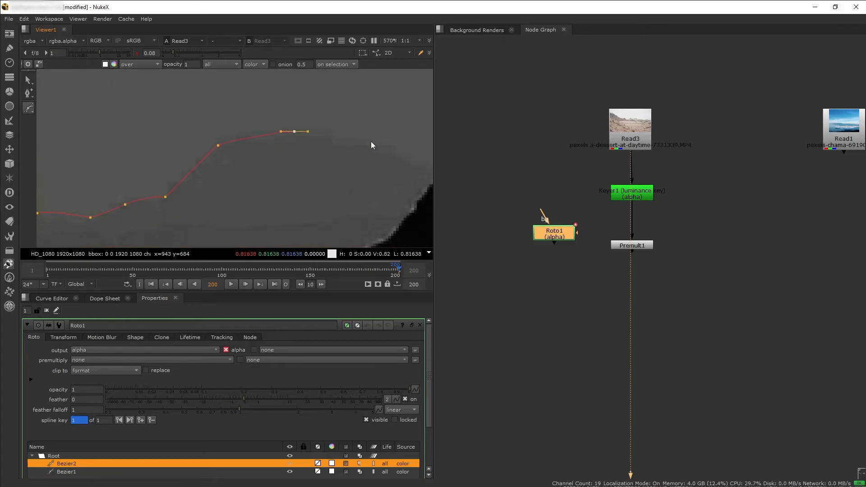
{"action": "scroll", "coordinate": [371, 141], "scroll_direction": "down", "scroll_amount": 4}
{"action": "left_click", "coordinate": [362, 177]}
{"action": "left_click", "coordinate": [371, 188]}
{"action": "scroll", "coordinate": [369, 197], "scroll_direction": "down", "scroll_amount": 6}
{"action": "left_click", "coordinate": [389, 159]}
{"action": "left_click", "coordinate": [371, 183]}
{"action": "left_click", "coordinate": [176, 183]}
{"action": "left_click", "coordinate": [169, 144]}
{"action": "left_click", "coordinate": [186, 135]}
{"action": "scroll", "coordinate": [257, 171], "scroll_direction": "down", "scroll_amount": 4}
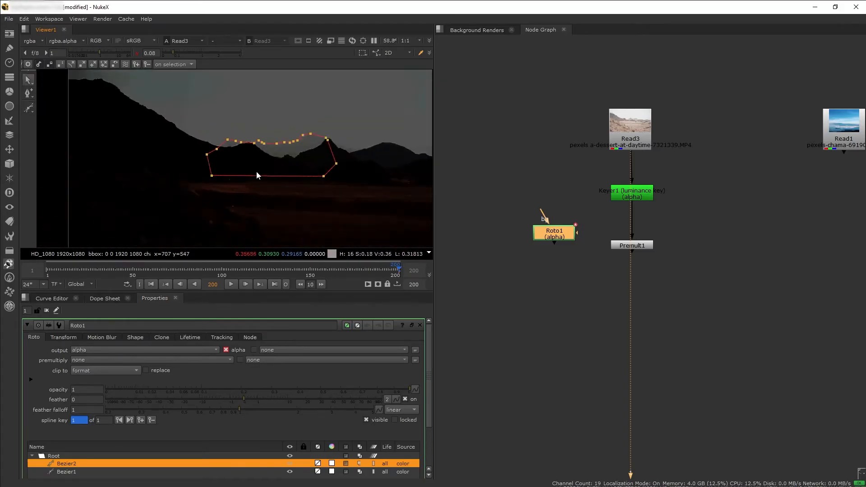
{"action": "middle_click_drag", "start_coordinate": [256, 172], "coordinate": [169, 139]}
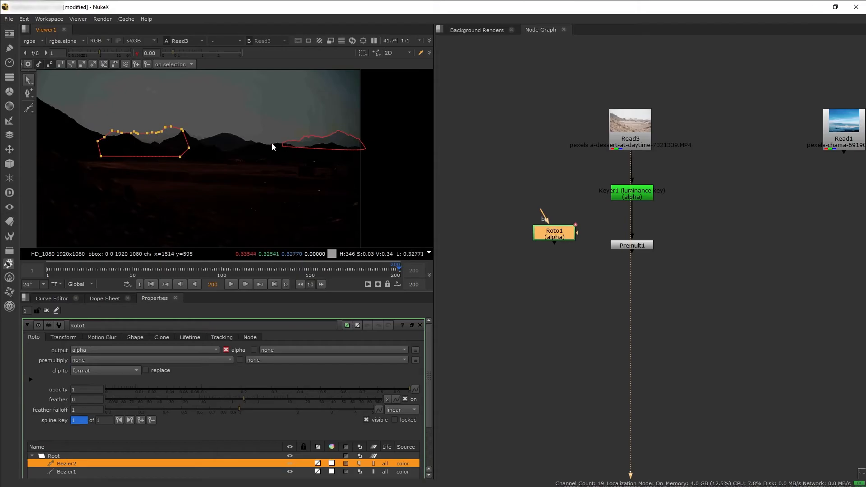
{"action": "middle_click_drag", "start_coordinate": [307, 166], "coordinate": [354, 128]}
Show Keyer1's alpha and draw a third closed Bezier covering the ground below the ridge line and extending past the frame edges
{"action": "left_click", "coordinate": [634, 197]}
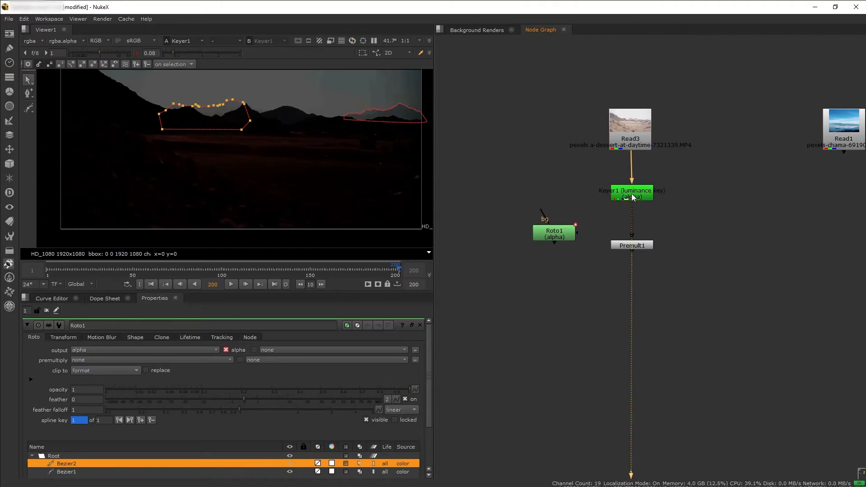
{"action": "key", "text": "1"}
{"action": "key", "text": "a"}
{"action": "middle_click_drag", "start_coordinate": [133, 111], "coordinate": [120, 113]}
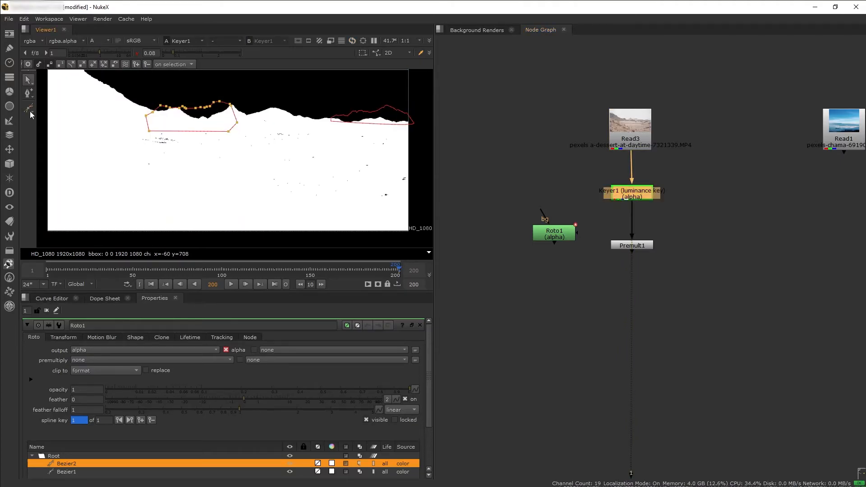
{"action": "left_click", "coordinate": [29, 107]}
{"action": "left_click", "coordinate": [77, 73]}
{"action": "left_click", "coordinate": [130, 106]}
{"action": "left_click", "coordinate": [168, 121]}
{"action": "left_click", "coordinate": [256, 123]}
{"action": "left_click", "coordinate": [268, 118]}
{"action": "left_click", "coordinate": [364, 130]}
{"action": "left_click", "coordinate": [432, 135]}
{"action": "left_click", "coordinate": [421, 240]}
{"action": "left_click", "coordinate": [41, 233]}
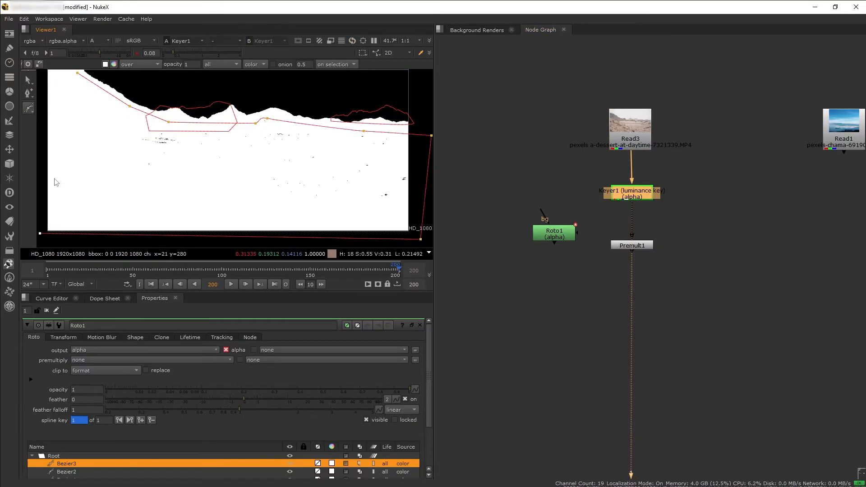
{"action": "middle_click_drag", "start_coordinate": [52, 177], "coordinate": [101, 217]}
{"action": "left_click", "coordinate": [74, 105]}
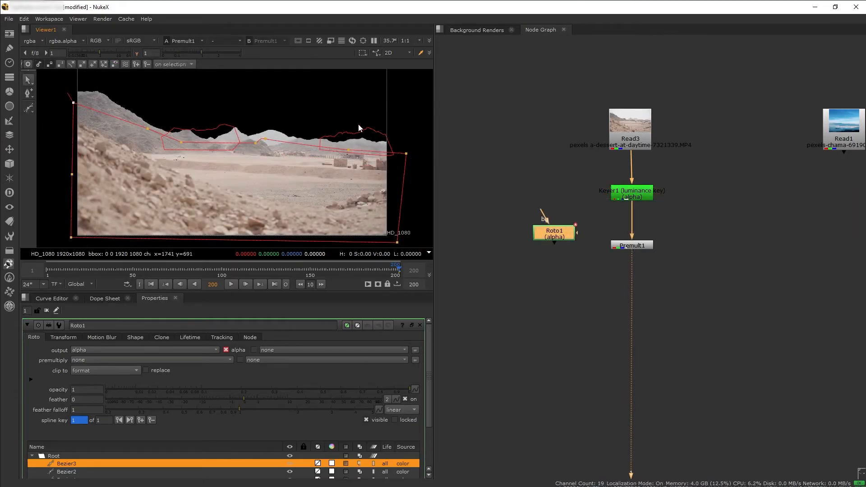
Check the roto shapes over the premultiplied plate and compare the alpha of Roto1 with that of Premult1
{"action": "left_click", "coordinate": [366, 131]}
{"action": "left_click", "coordinate": [210, 130]}
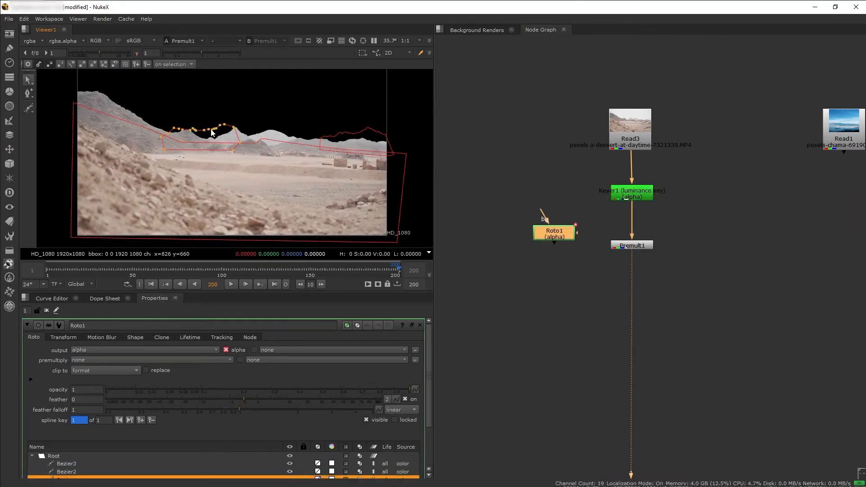
{"action": "left_click", "coordinate": [132, 124]}
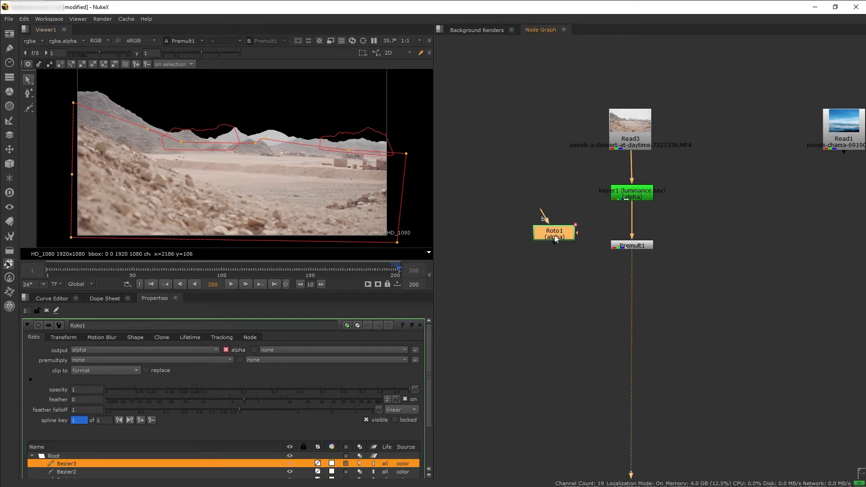
{"action": "key", "text": "1"}
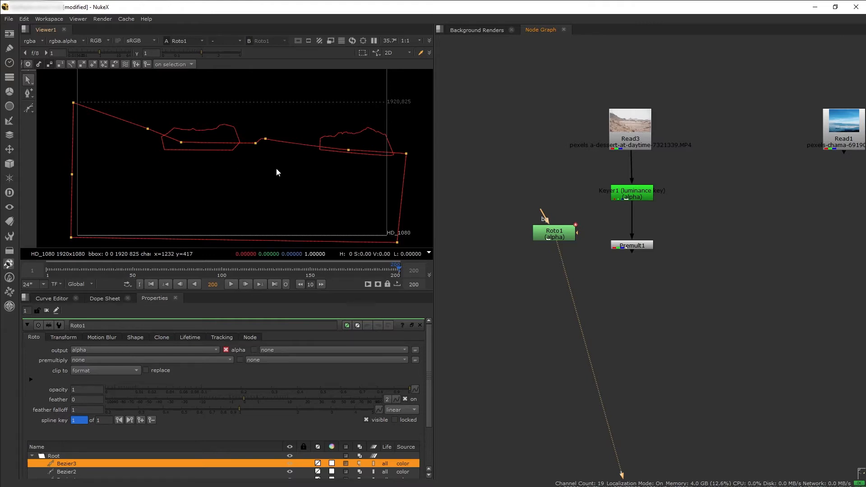
{"action": "key", "text": "a"}
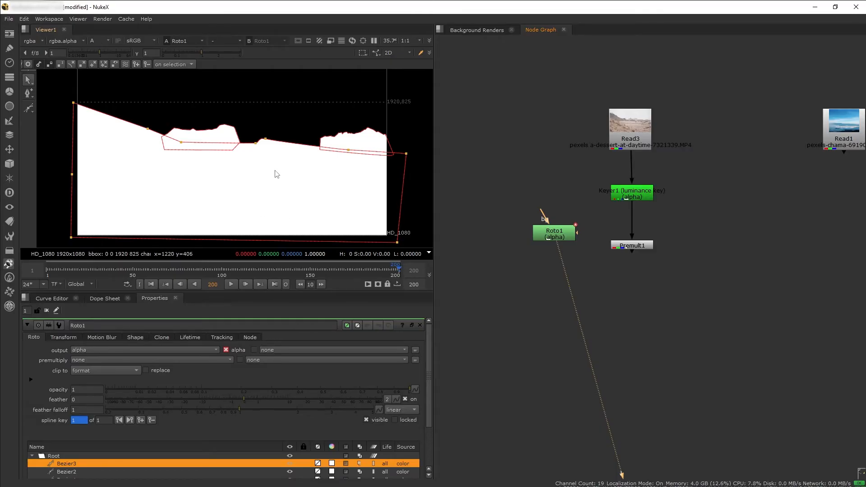
{"action": "left_click", "coordinate": [642, 248]}
{"action": "key", "text": "1"}
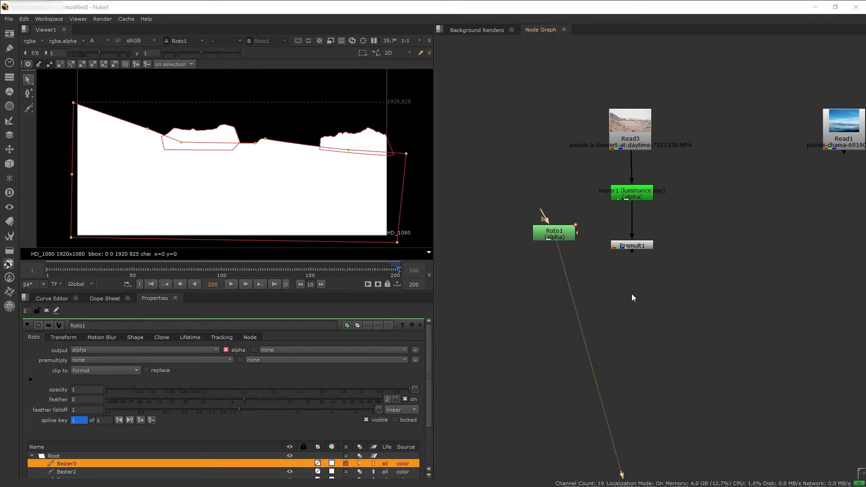
Move the Premult1 node further down the tree to open up space below Keyer1
{"action": "left_click_drag", "start_coordinate": [638, 249], "coordinate": [637, 329]}
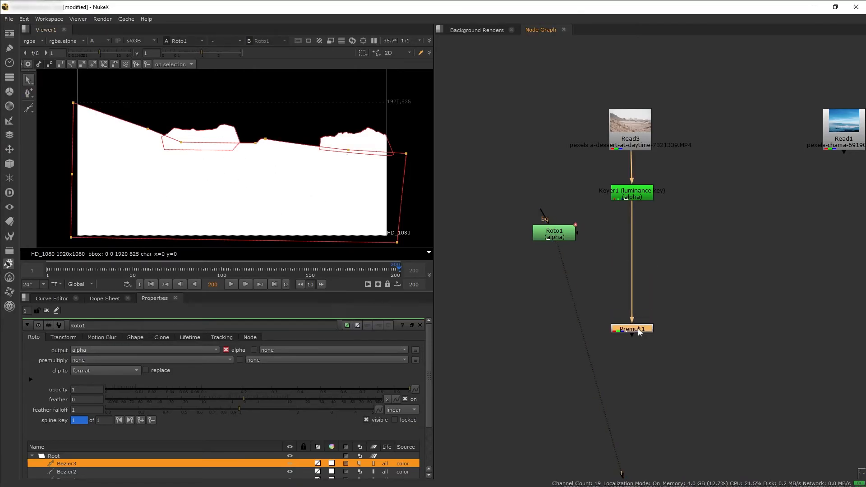
{"action": "left_click", "coordinate": [662, 269]}
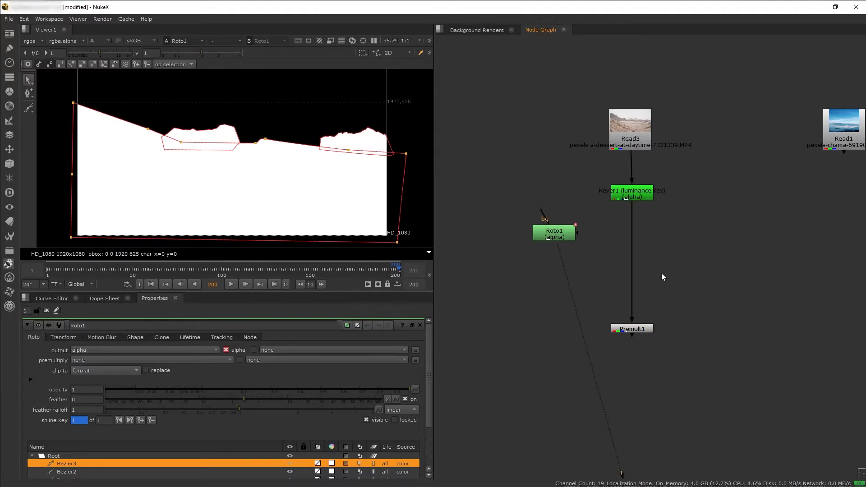
Try combining Roto1 over Keyer1 with a Merge node above Premult1 and view its alpha and colour output
{"action": "key", "text": "m"}
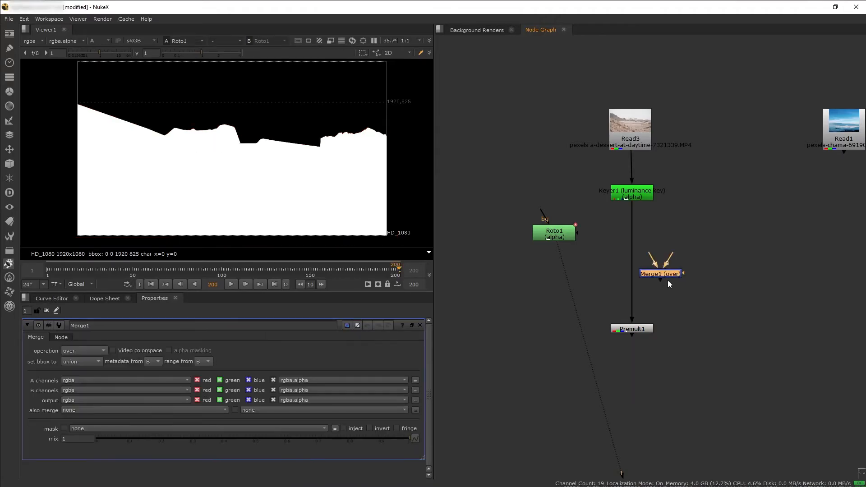
{"action": "left_click_drag", "start_coordinate": [671, 276], "coordinate": [642, 266]}
{"action": "left_click_drag", "start_coordinate": [613, 258], "coordinate": [551, 234]}
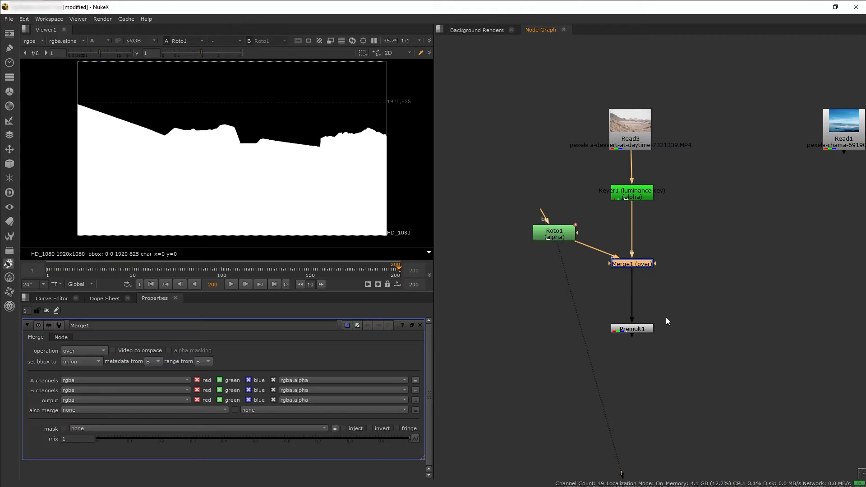
{"action": "key", "text": "1"}
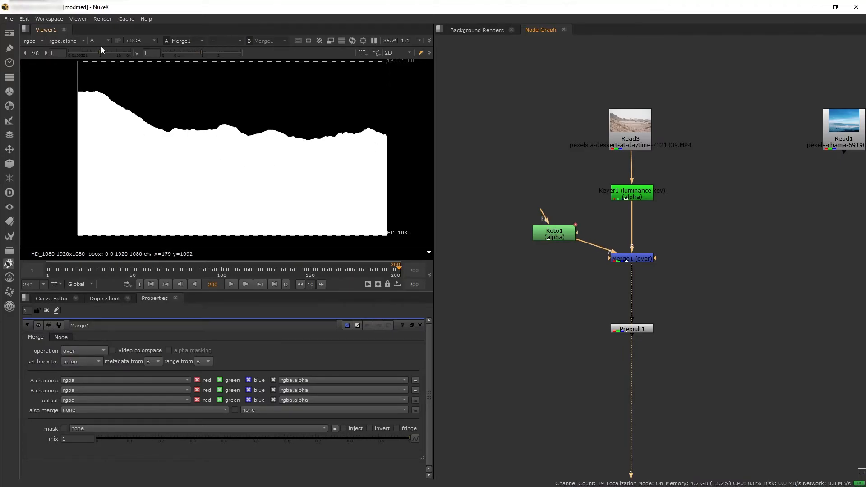
{"action": "key", "text": "a"}
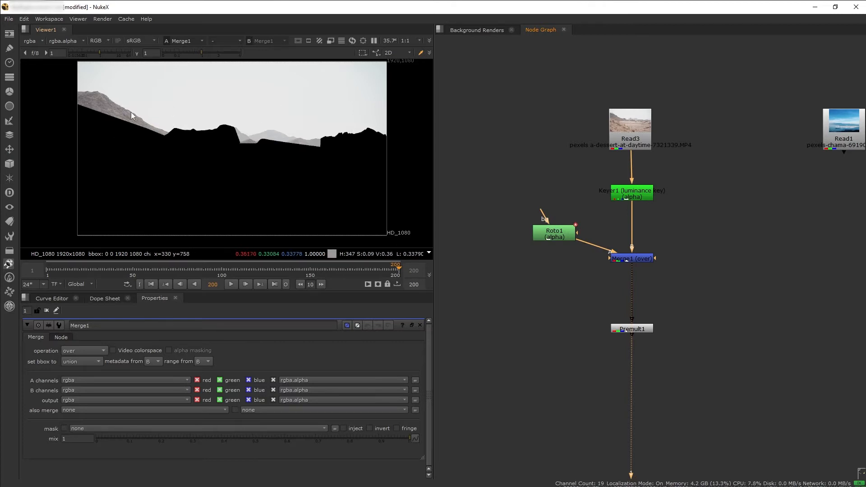
Compare the colour output of Roto1 with that of Merge1 and delete the Merge1 node
{"action": "key", "text": "1"}
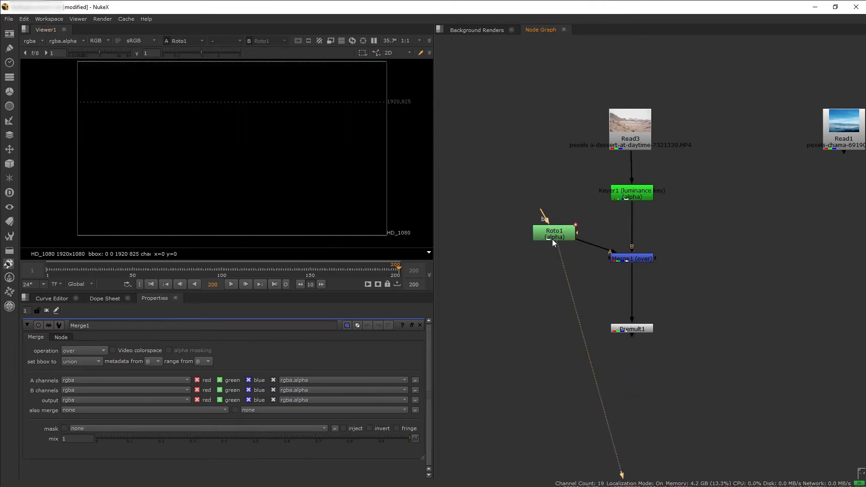
{"action": "double_click", "coordinate": [550, 237]}
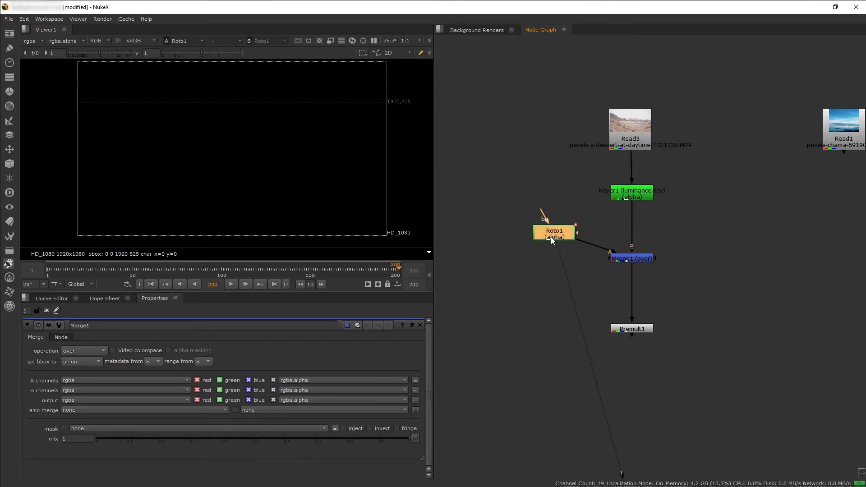
{"action": "left_click", "coordinate": [623, 261]}
{"action": "key", "text": "1"}
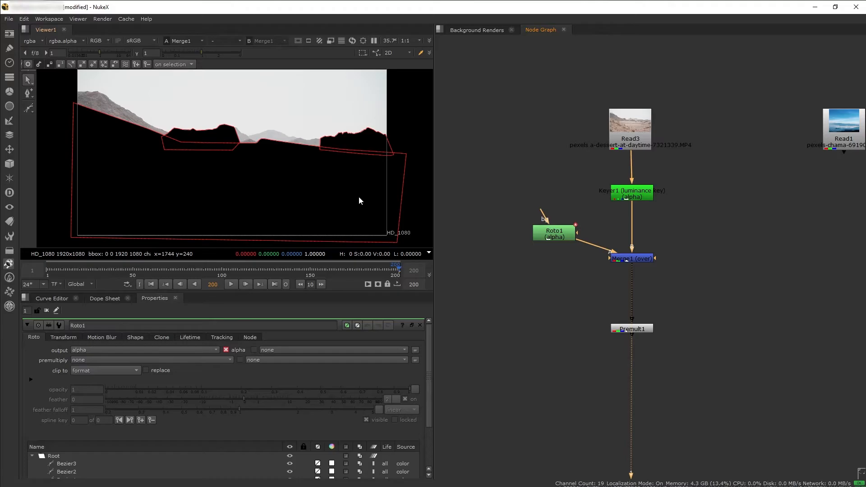
{"action": "left_click", "coordinate": [633, 258]}
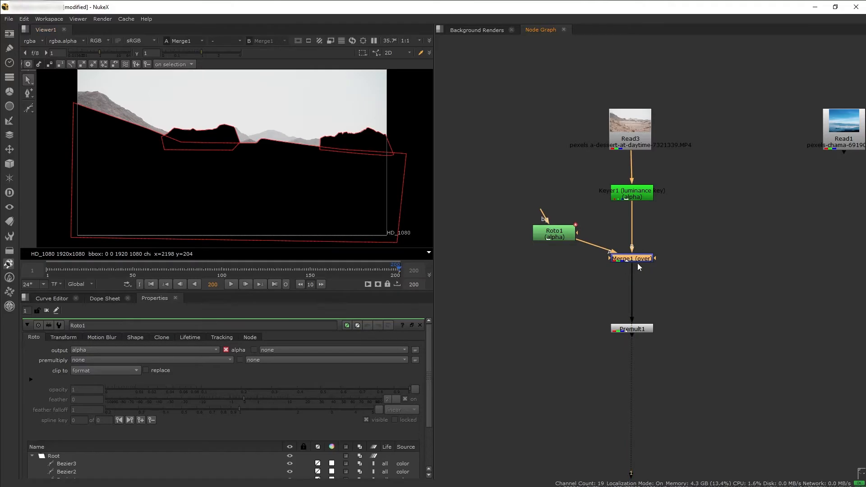
{"action": "scroll", "coordinate": [645, 271], "scroll_direction": "up", "scroll_amount": 2}
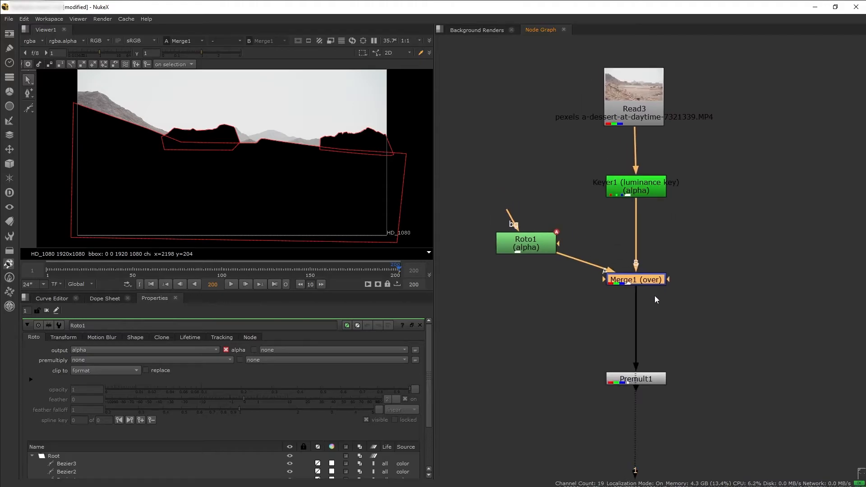
{"action": "key", "text": "Delete"}
Insert a ChannelMerge node between Keyer1 and Premult1, connect its A input to Roto1, and view Premult1
{"action": "left_click", "coordinate": [670, 285]}
{"action": "key", "text": "Tab"}
{"action": "type", "text": "chann"}
{"action": "left_click", "coordinate": [646, 381]}
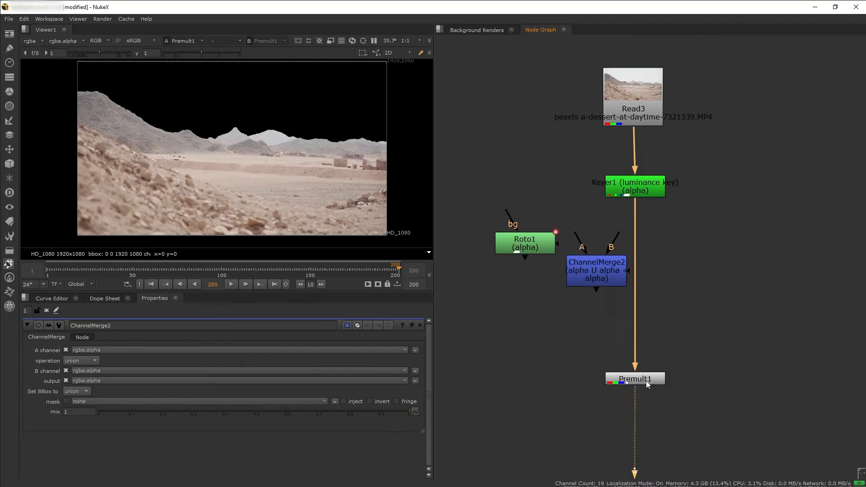
{"action": "left_click_drag", "start_coordinate": [596, 278], "coordinate": [635, 289]}
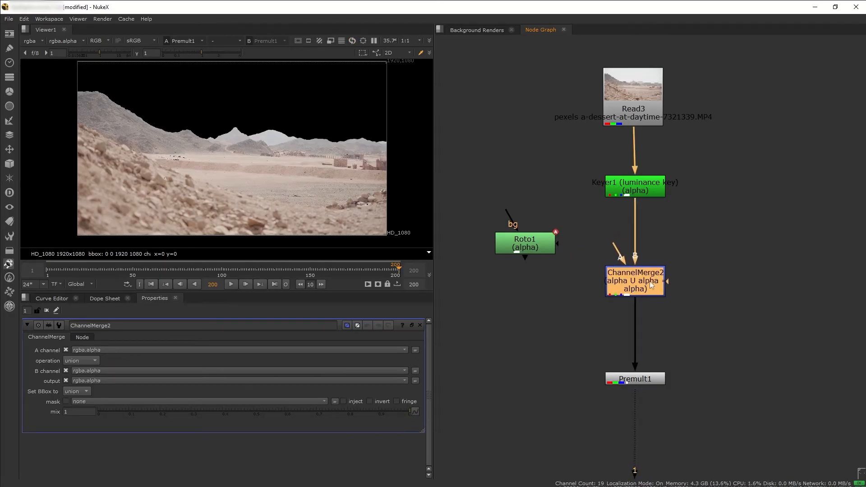
{"action": "left_click_drag", "start_coordinate": [616, 249], "coordinate": [532, 245]}
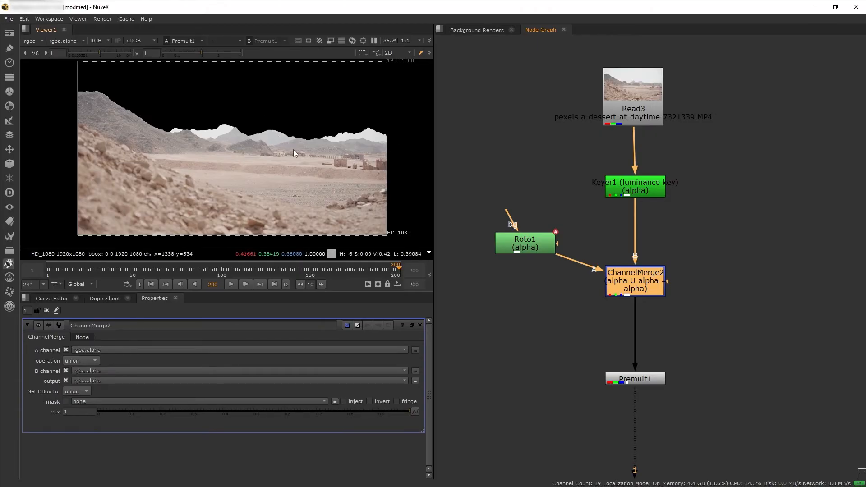
Inspect Premult1's alpha and the mountain edges along the sky, comparing the premultiplied result with the original Read3 plate
{"action": "key", "text": "a"}
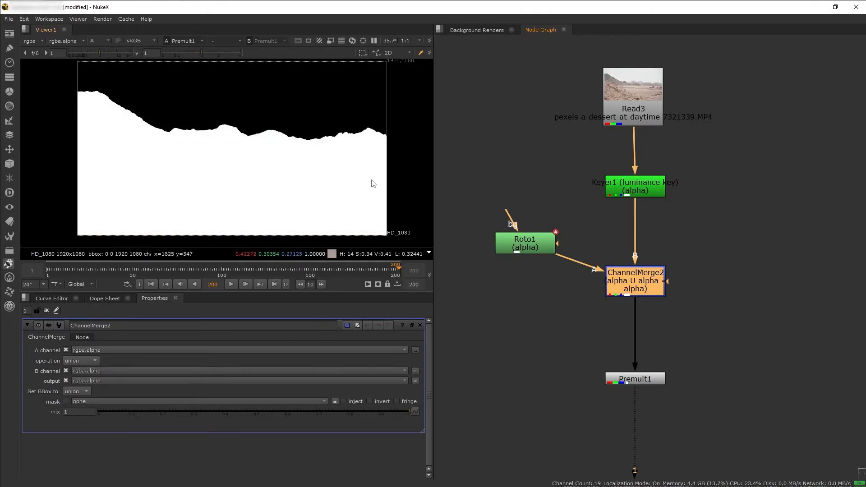
{"action": "key", "text": "a"}
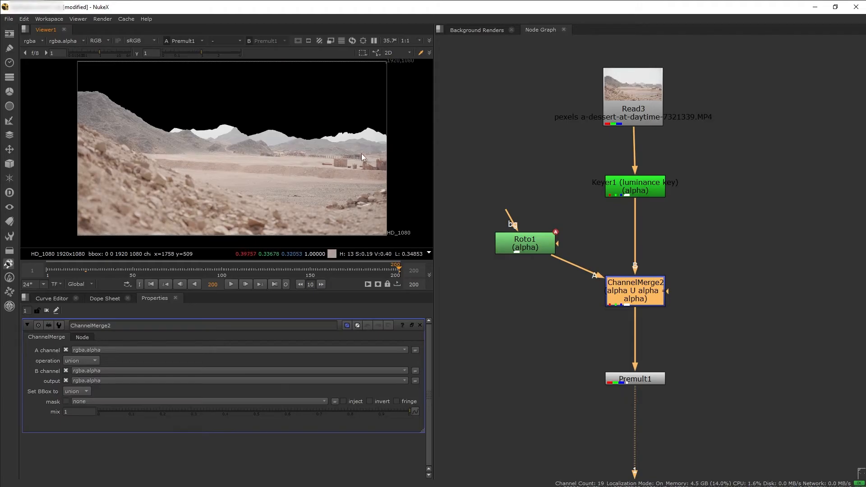
{"action": "scroll", "coordinate": [356, 133], "scroll_direction": "up", "scroll_amount": 5}
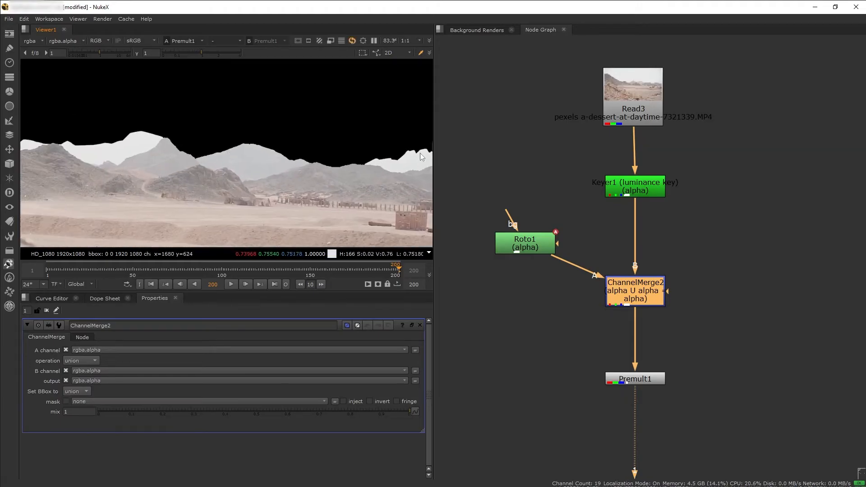
{"action": "middle_click_drag", "start_coordinate": [180, 149], "coordinate": [107, 150]}
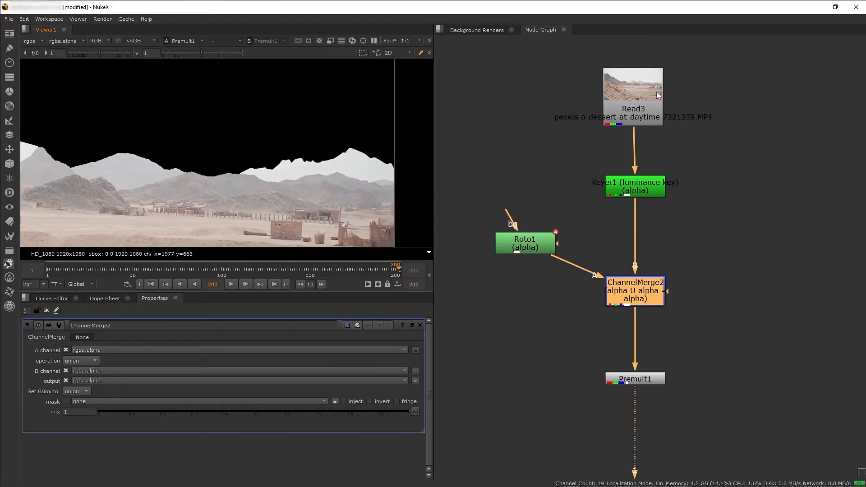
{"action": "left_click", "coordinate": [648, 103]}
{"action": "key", "text": "1"}
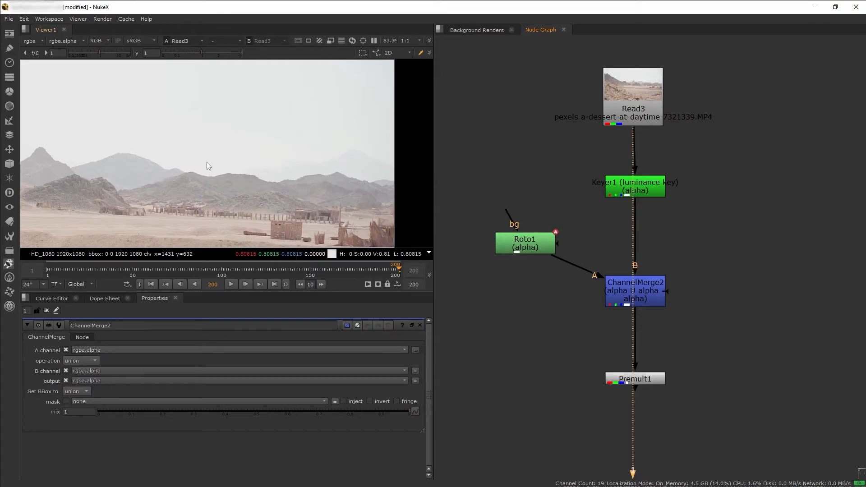
{"action": "left_click", "coordinate": [637, 379]}
{"action": "key", "text": "1"}
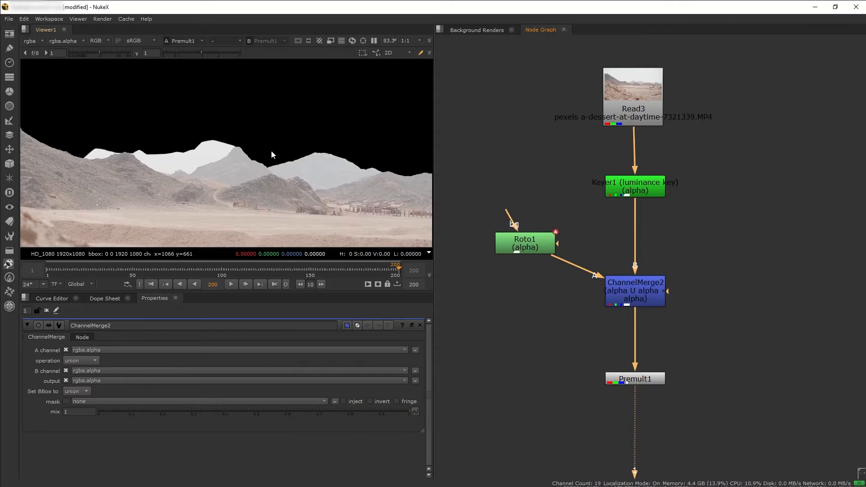
{"action": "scroll", "coordinate": [156, 148], "scroll_direction": "down", "scroll_amount": 2}
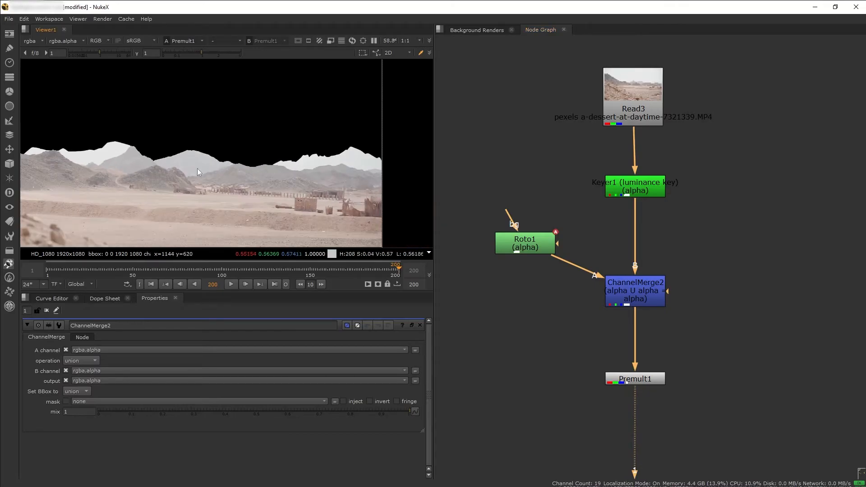
Lower the opacity of Roto1's Bezier1 shape and set the opacity of Bezier2 to 0.166
{"action": "double_click", "coordinate": [529, 247]}
{"action": "scroll", "coordinate": [91, 410], "scroll_direction": "down", "scroll_amount": 2}
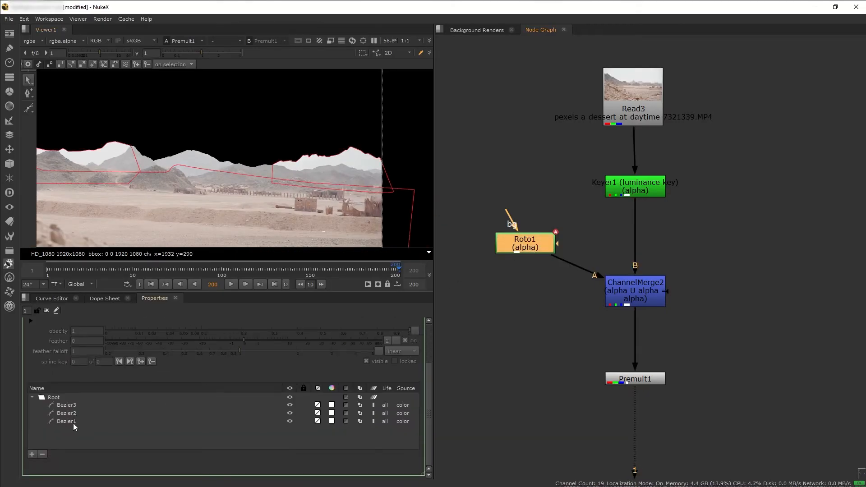
{"action": "left_click", "coordinate": [73, 423]}
{"action": "left_click_drag", "start_coordinate": [393, 335], "coordinate": [218, 327]}
{"action": "left_click", "coordinate": [99, 413]}
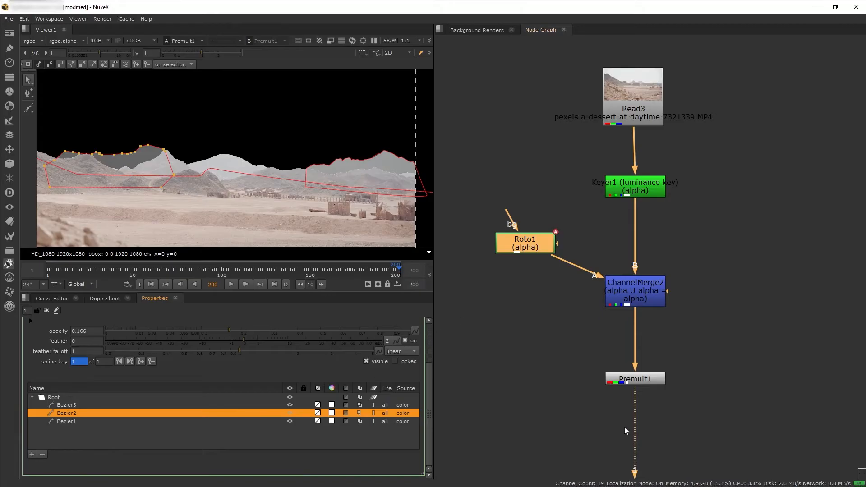
Open ChannelMerge2's properties and check how the roto shapes line up with the mountains on frames 19, 154, 181 and 200
{"action": "double_click", "coordinate": [638, 295]}
{"action": "key", "text": "f"}
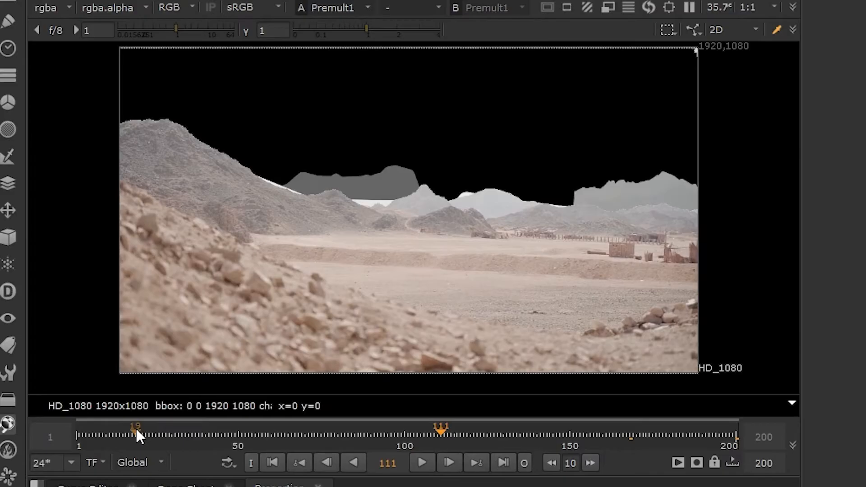
{"action": "left_click", "coordinate": [137, 429]}
{"action": "left_click", "coordinate": [96, 429]}
{"action": "left_click", "coordinate": [583, 447]}
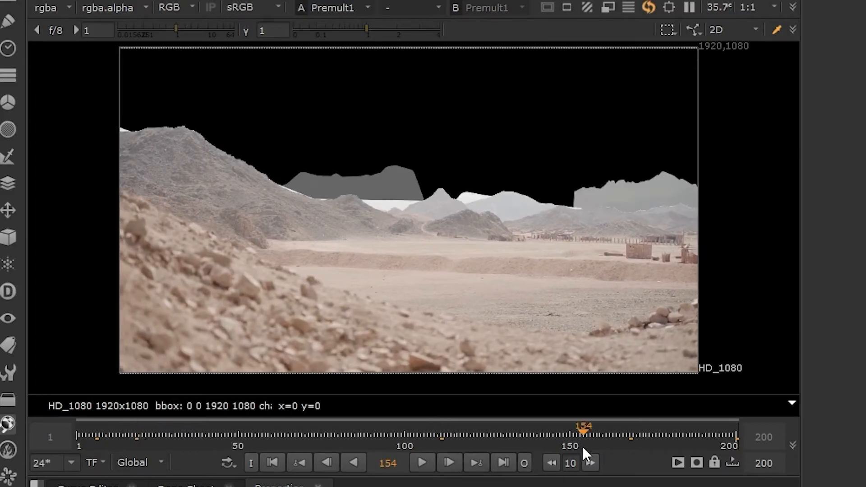
{"action": "left_click", "coordinate": [673, 446]}
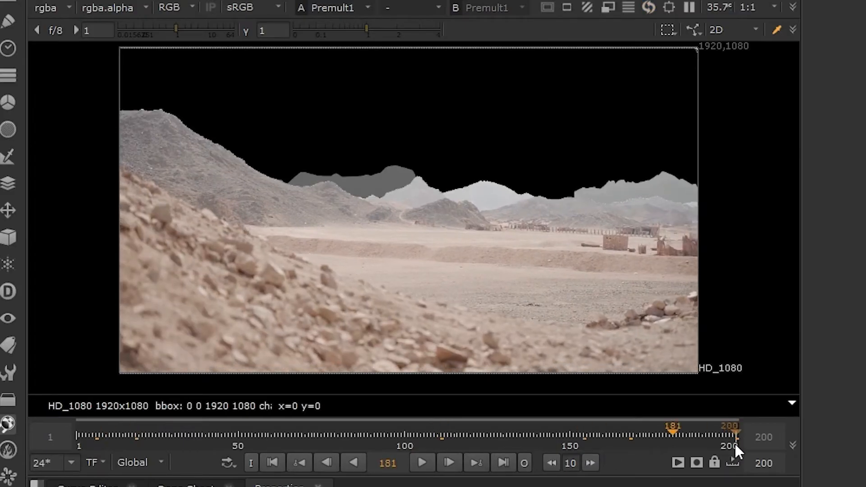
{"action": "left_click", "coordinate": [734, 442]}
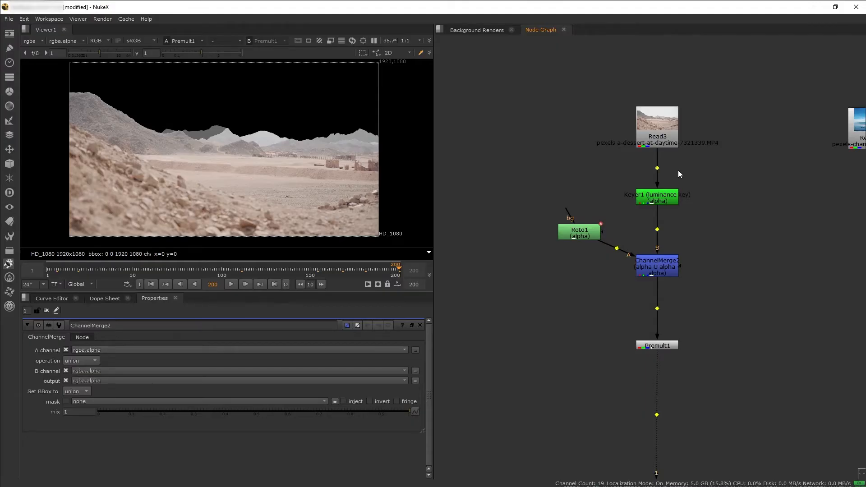
Insert a Dot on the connection between Read3 and Keyer1
{"action": "scroll", "coordinate": [678, 169], "scroll_direction": "up", "scroll_amount": 5}
{"action": "left_click", "coordinate": [649, 176], "text": "ctrl"}
{"action": "scroll", "coordinate": [650, 177], "scroll_direction": "down", "scroll_amount": 5}
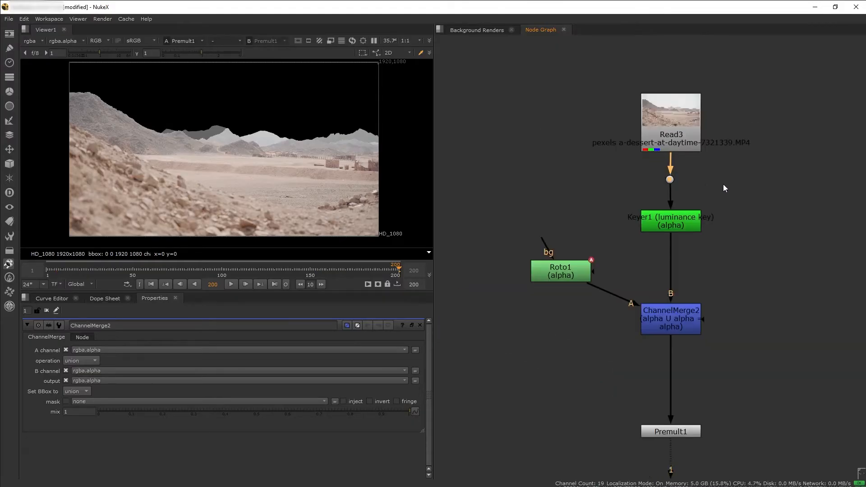
{"action": "left_click", "coordinate": [691, 148]}
{"action": "left_click", "coordinate": [672, 209]}
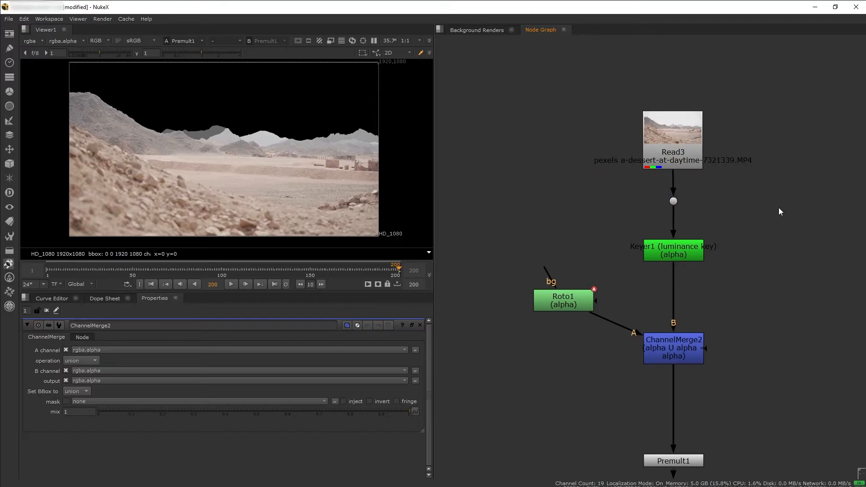
Add a Tracker node beside the main branch and connect its input to the Dot below Read3
{"action": "key", "text": "Tab"}
{"action": "type", "text": "trac"}
{"action": "left_click", "coordinate": [731, 217]}
{"action": "left_click_drag", "start_coordinate": [758, 186], "coordinate": [675, 202]}
{"action": "left_click_drag", "start_coordinate": [786, 212], "coordinate": [787, 206]}
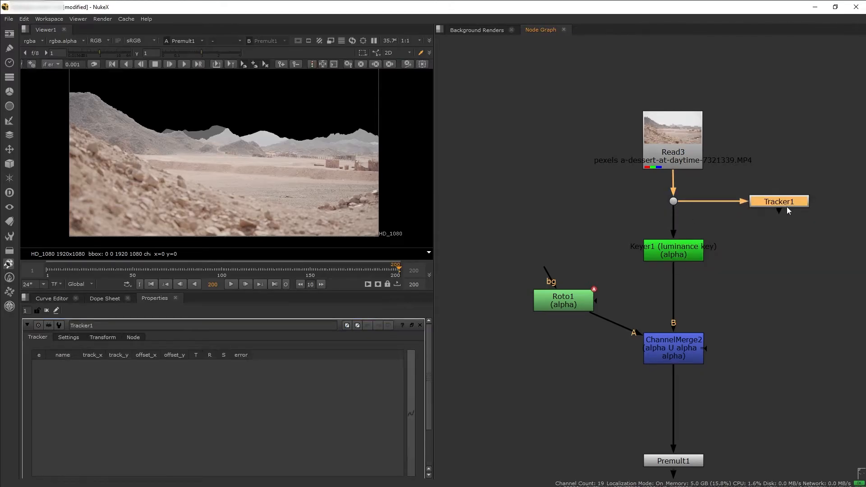
{"action": "scroll", "coordinate": [787, 206], "scroll_direction": "down", "scroll_amount": 2}
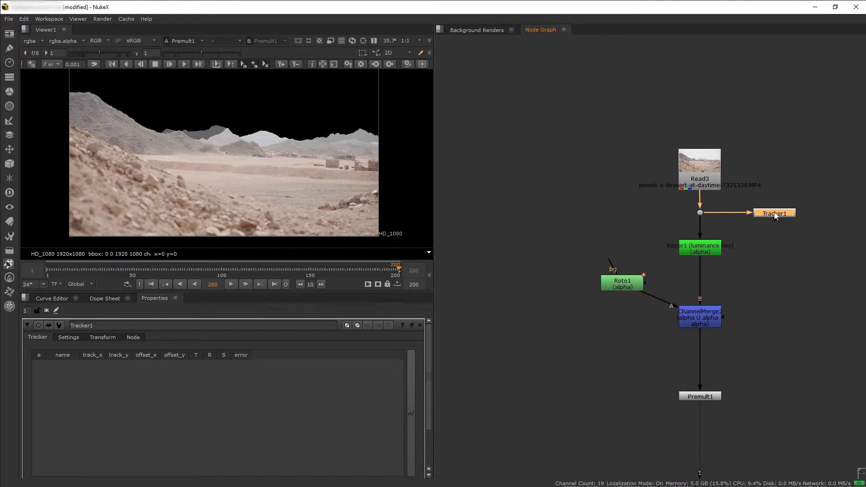
View Tracker1 and examine the distant ridges and the large hillside on frame 200 for trackable features
{"action": "key", "text": "1"}
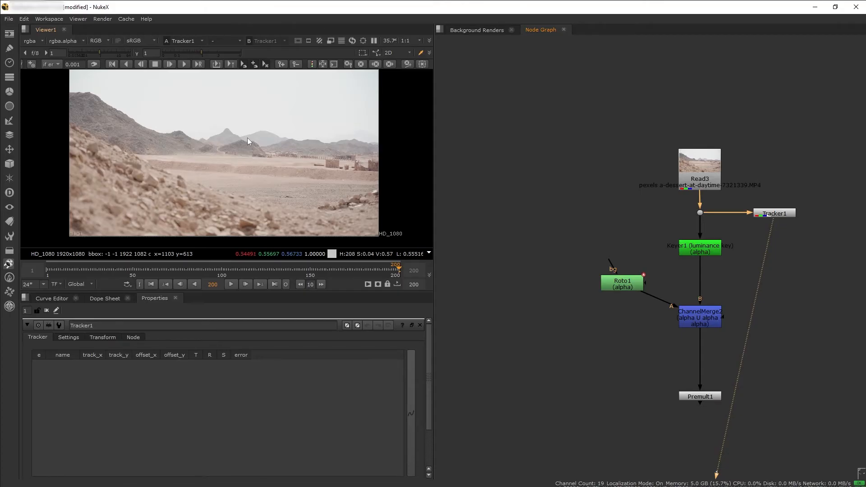
{"action": "middle_click_drag", "start_coordinate": [230, 145], "coordinate": [244, 167]}
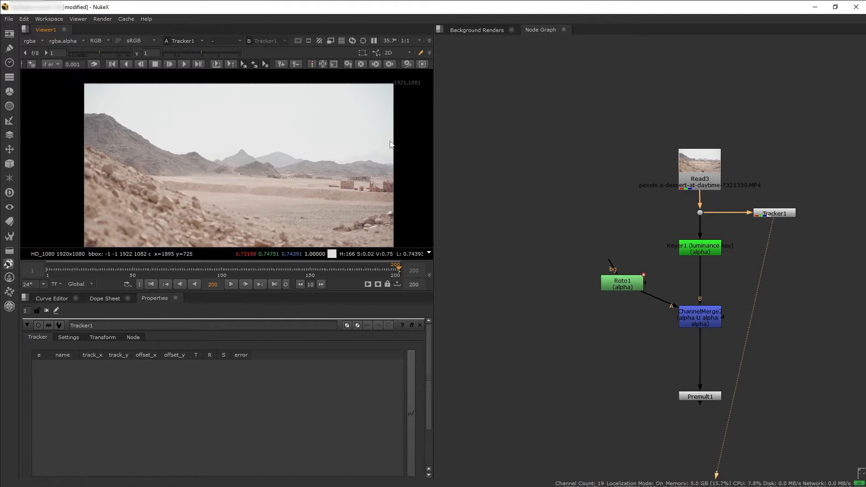
{"action": "scroll", "coordinate": [384, 165], "scroll_direction": "up", "scroll_amount": 4}
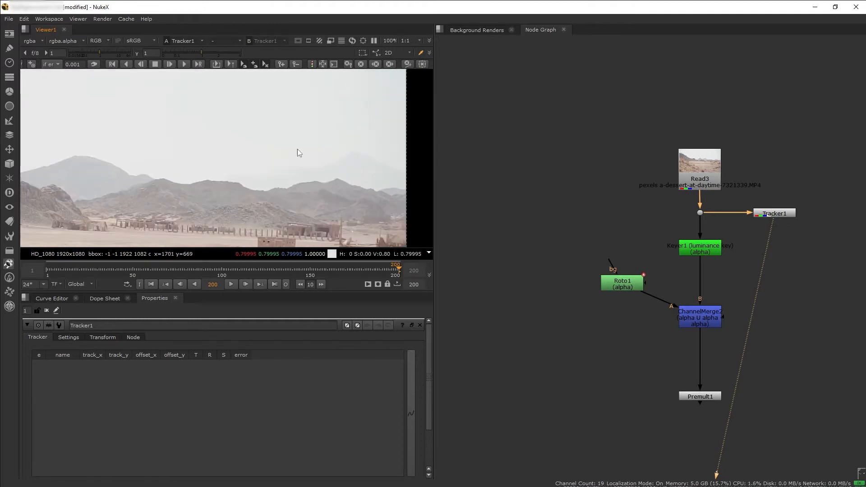
{"action": "middle_click_drag", "start_coordinate": [310, 158], "coordinate": [535, 164]}
{"action": "middle_click_drag", "start_coordinate": [125, 168], "coordinate": [265, 171]}
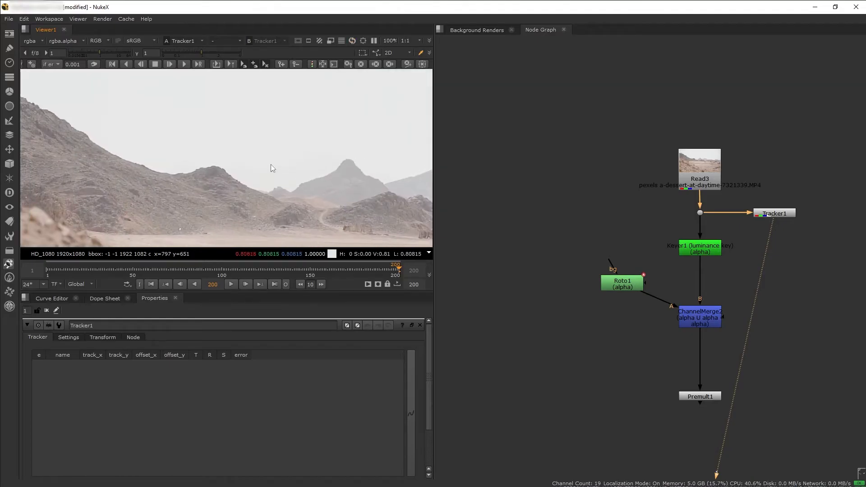
{"action": "scroll", "coordinate": [221, 176], "scroll_direction": "down", "scroll_amount": 4}
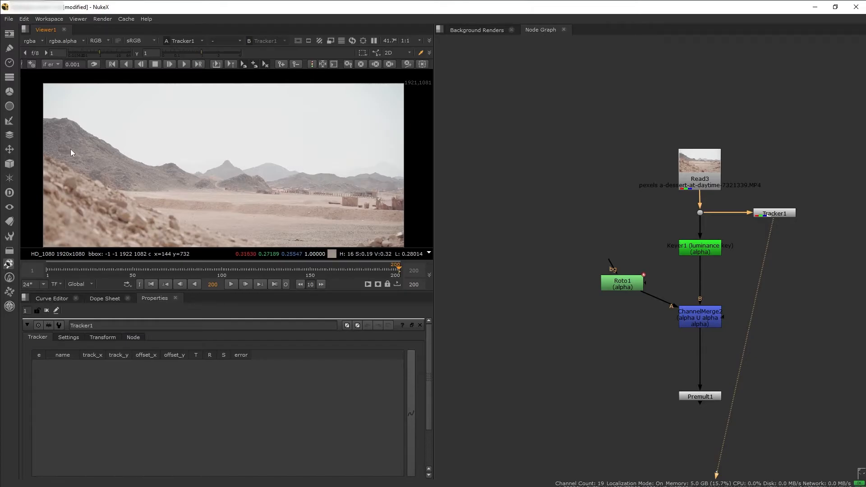
{"action": "scroll", "coordinate": [103, 113], "scroll_direction": "up", "scroll_amount": 5}
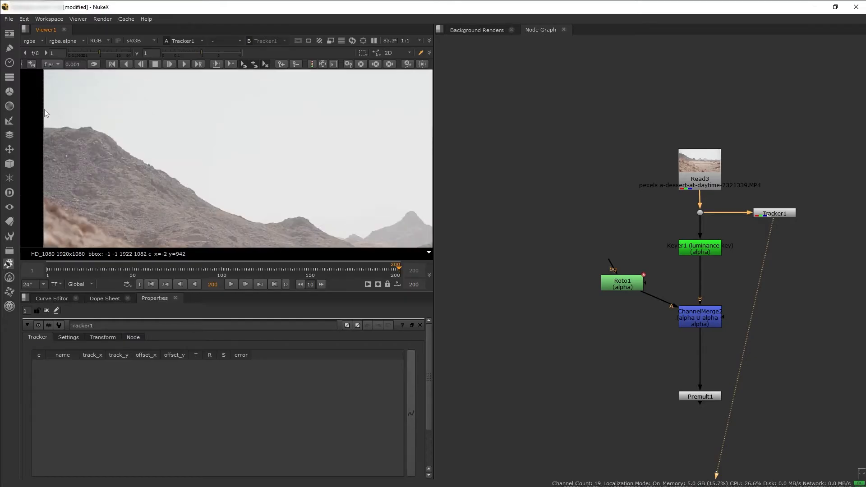
Add a first track in Tracker1 on frame 200 and place it on the summit of the large dark hill
{"action": "scroll", "coordinate": [113, 143], "scroll_direction": "down", "scroll_amount": 5}
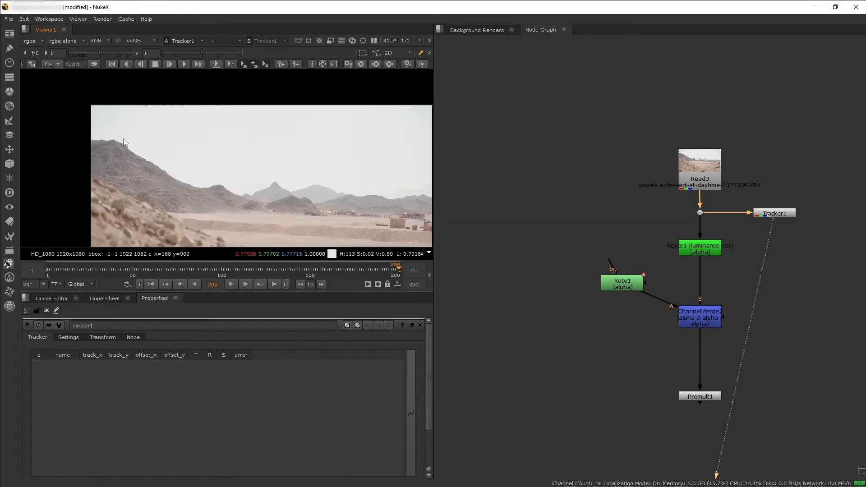
{"action": "scroll", "coordinate": [271, 184], "scroll_direction": "up", "scroll_amount": 2}
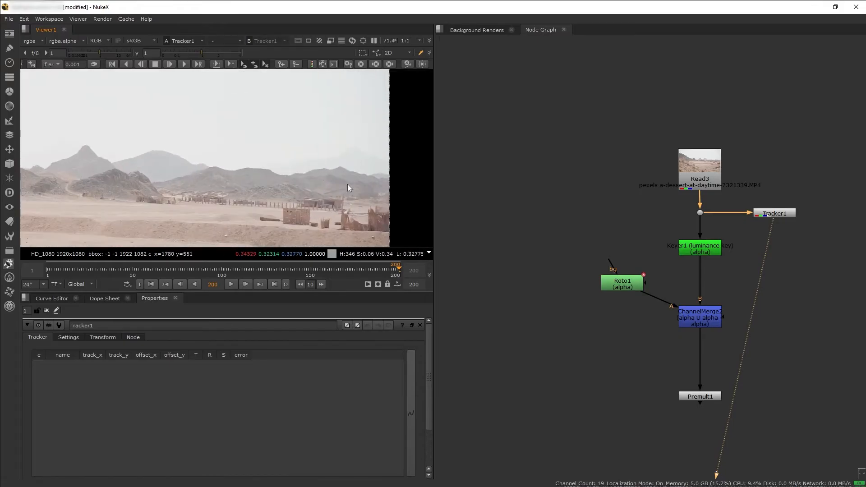
{"action": "scroll", "coordinate": [296, 201], "scroll_direction": "down", "scroll_amount": 1}
{"action": "scroll", "coordinate": [294, 198], "scroll_direction": "down", "scroll_amount": 3}
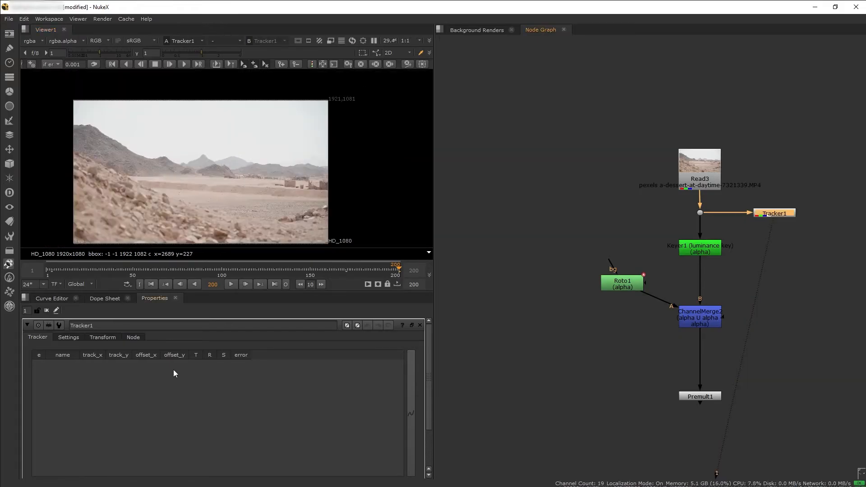
{"action": "scroll", "coordinate": [285, 391], "scroll_direction": "down", "scroll_amount": 2}
{"action": "scroll", "coordinate": [289, 387], "scroll_direction": "down", "scroll_amount": 1}
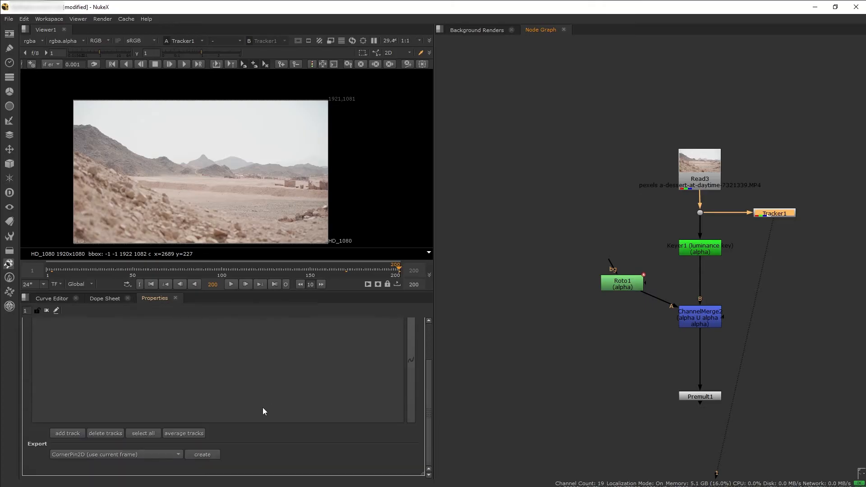
{"action": "left_click", "coordinate": [67, 434]}
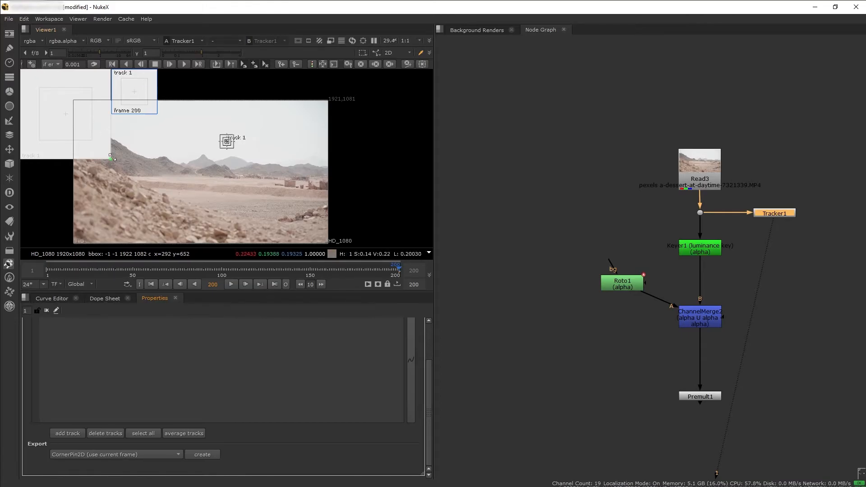
{"action": "left_click_drag", "start_coordinate": [111, 159], "coordinate": [65, 114]}
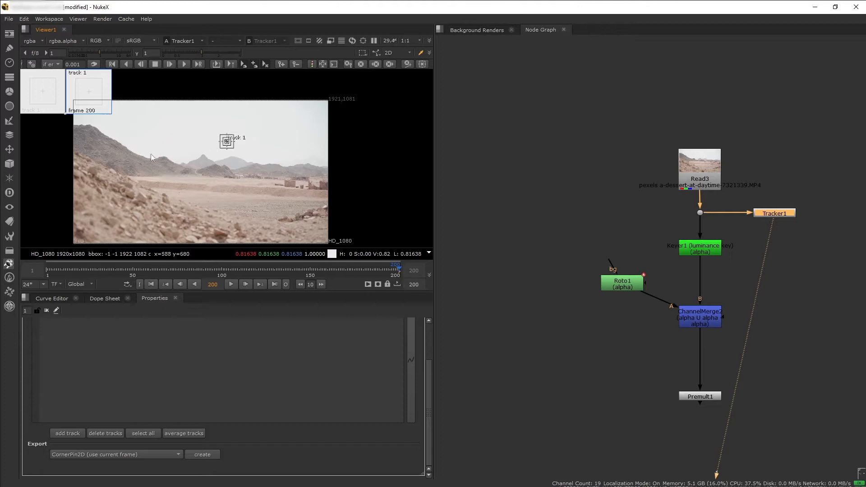
{"action": "scroll", "coordinate": [228, 140], "scroll_direction": "up", "scroll_amount": 3}
{"action": "middle_click_drag", "start_coordinate": [227, 139], "coordinate": [378, 182]}
{"action": "left_click_drag", "start_coordinate": [381, 184], "coordinate": [147, 159]}
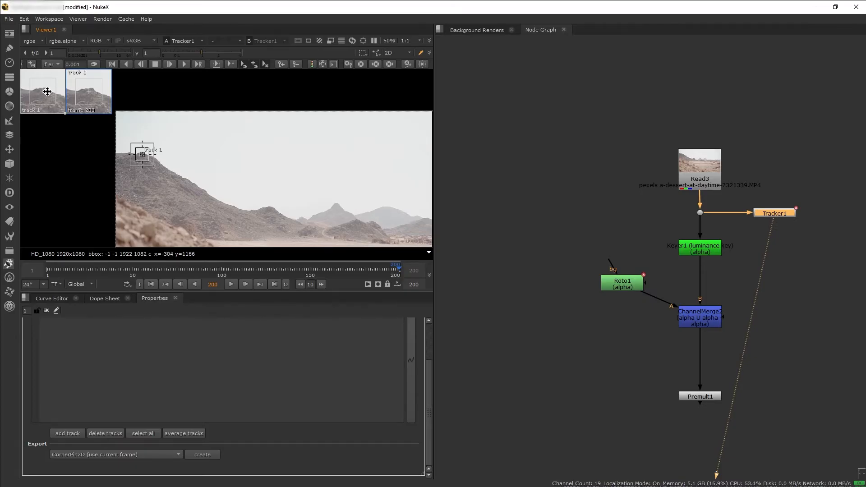
Shrink track 1's pattern and search boxes tightly around the hilltop and track it back to the first frame
{"action": "scroll", "coordinate": [131, 158], "scroll_direction": "up", "scroll_amount": 11}
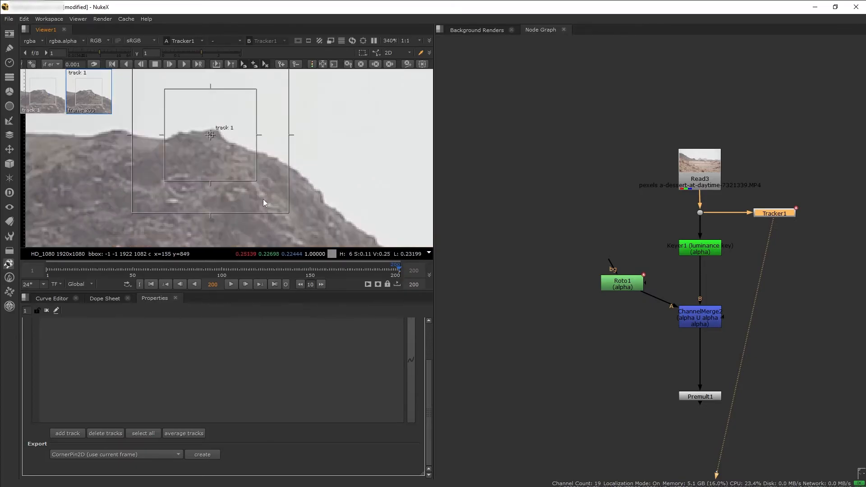
{"action": "left_click_drag", "start_coordinate": [257, 182], "coordinate": [232, 148]}
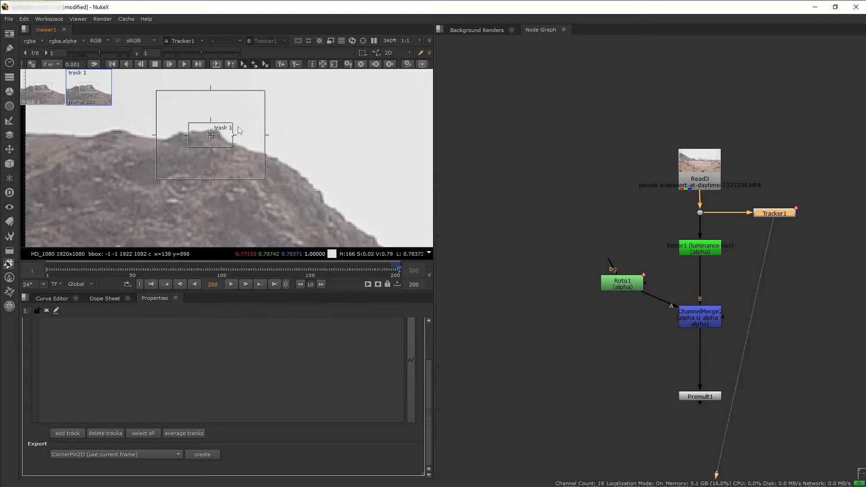
{"action": "scroll", "coordinate": [279, 179], "scroll_direction": "down", "scroll_amount": 4}
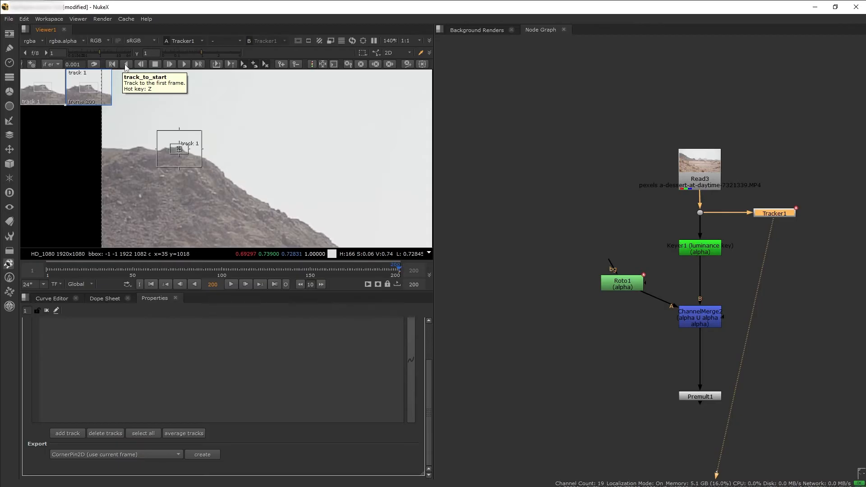
{"action": "left_click", "coordinate": [126, 66]}
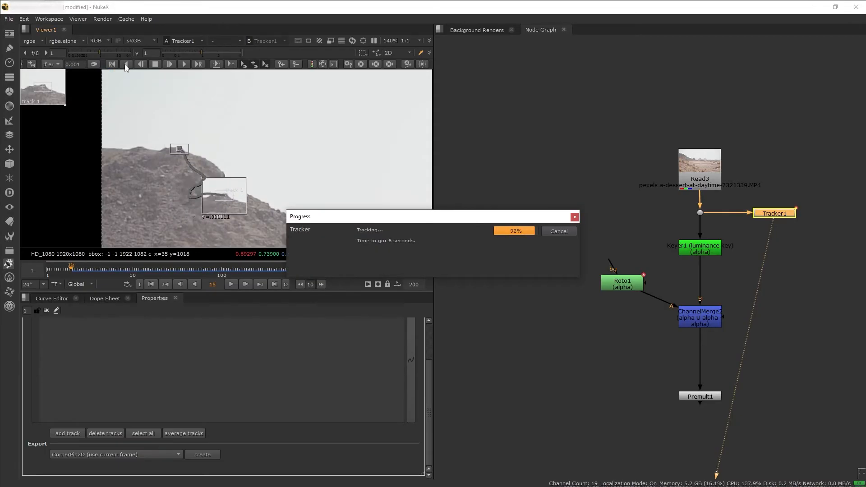
Return to the end of the shot and add a second track on the small peak of the distant ridge beside the frame edge
{"action": "left_click_drag", "start_coordinate": [94, 272], "coordinate": [396, 269]}
{"action": "scroll", "coordinate": [284, 209], "scroll_direction": "down", "scroll_amount": 3}
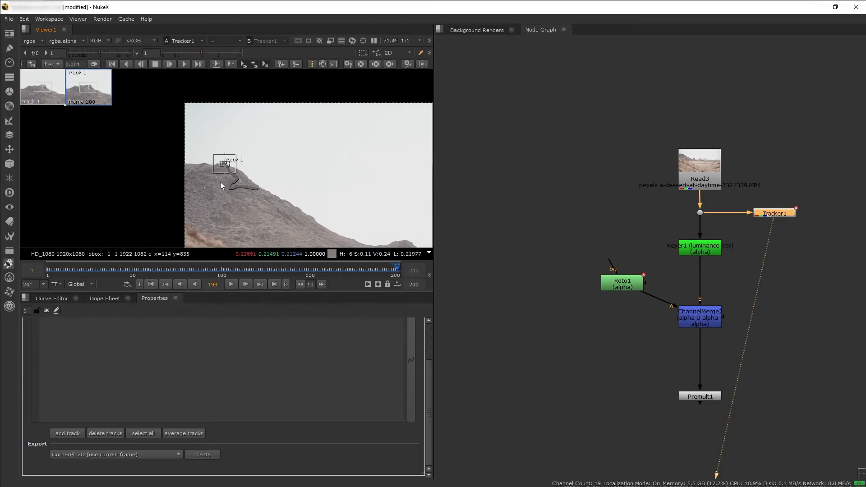
{"action": "scroll", "coordinate": [221, 194], "scroll_direction": "down", "scroll_amount": 3}
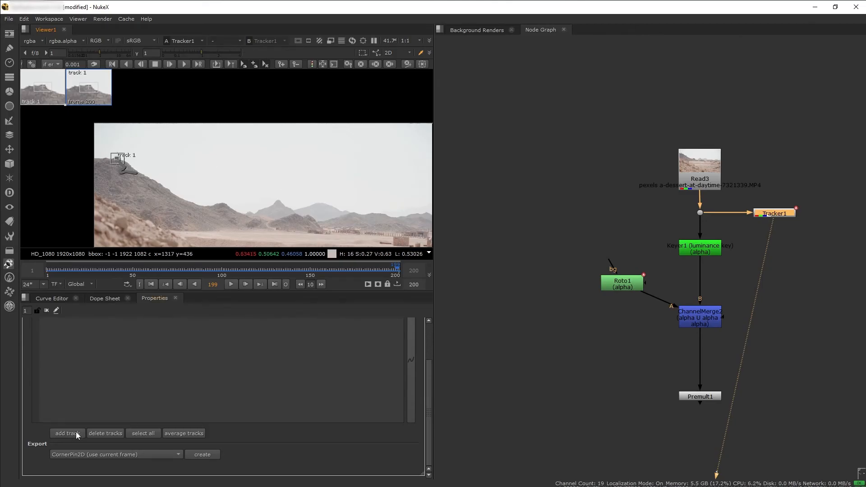
{"action": "scroll", "coordinate": [75, 432], "scroll_direction": "up", "scroll_amount": 1}
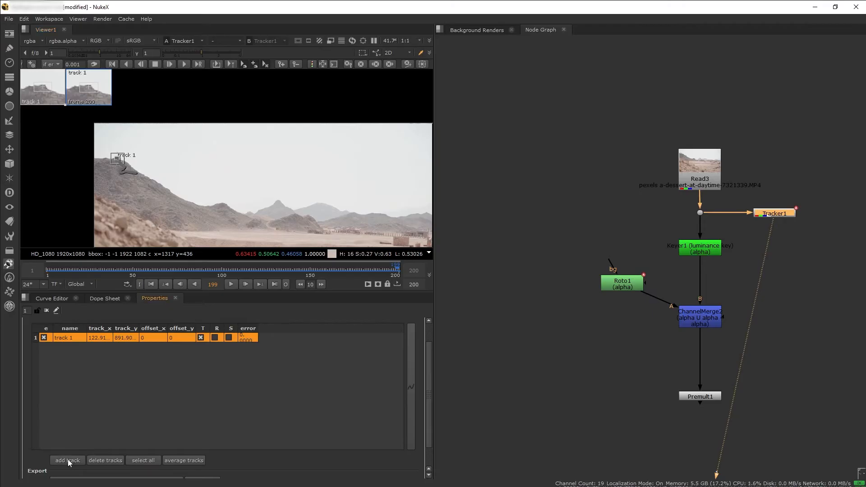
{"action": "left_click", "coordinate": [69, 460]}
{"action": "mouse_move", "coordinate": [347, 191]}
{"action": "left_mouse_down"}
{"action": "mouse_move", "coordinate": [365, 186]}
{"action": "mouse_move", "coordinate": [348, 177]}
{"action": "left_mouse_up"}
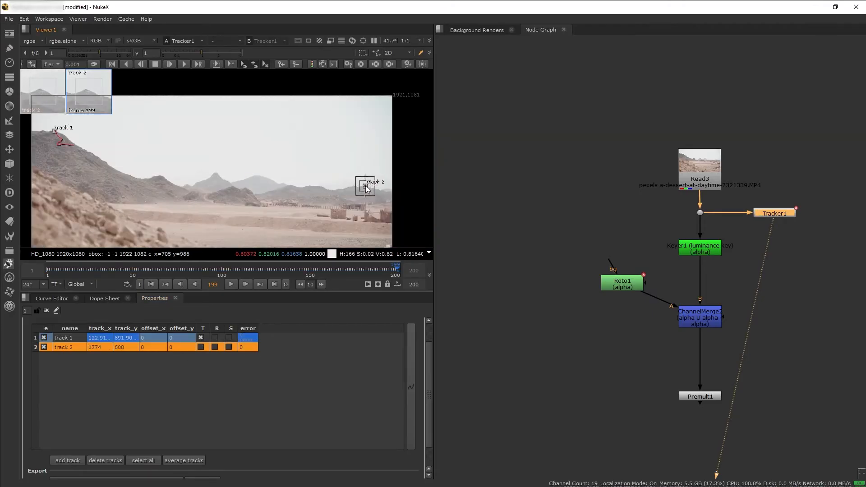
{"action": "scroll", "coordinate": [366, 188], "scroll_direction": "up", "scroll_amount": 5}
{"action": "left_click_drag", "start_coordinate": [402, 123], "coordinate": [374, 153]}
{"action": "scroll", "coordinate": [230, 158], "scroll_direction": "down", "scroll_amount": 4}
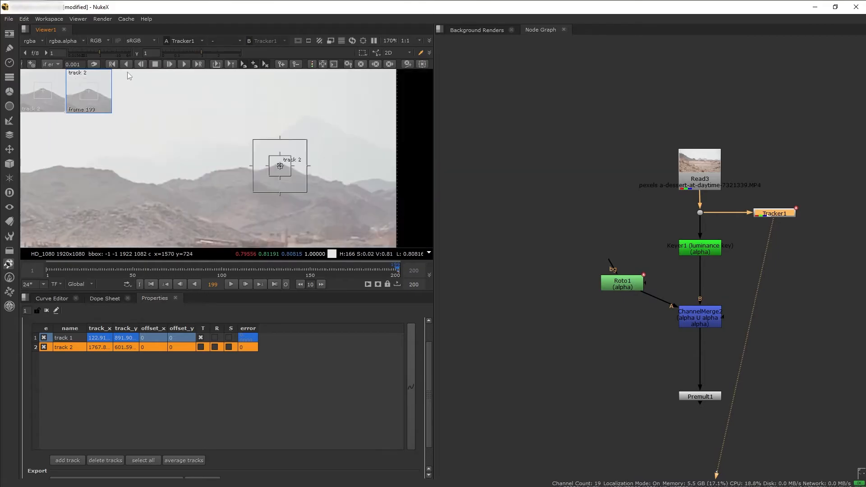
Track the ridge point back to the first frame and compare the motion paths of both tracks
{"action": "left_click", "coordinate": [126, 64]}
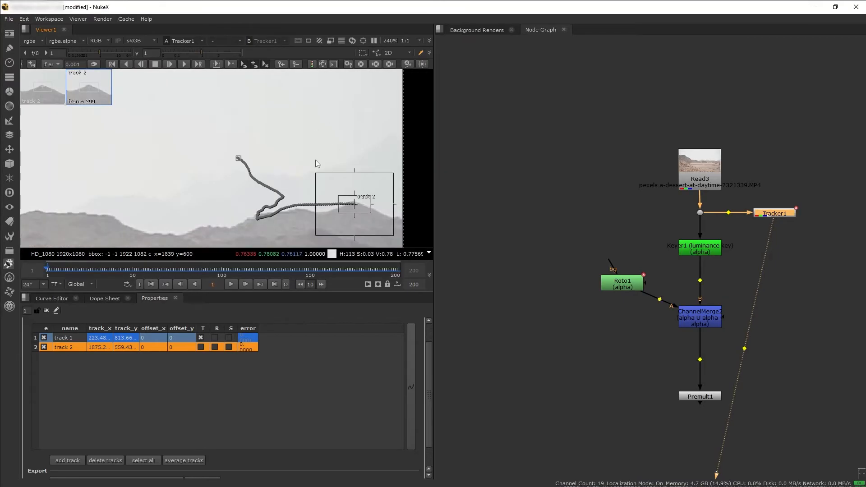
{"action": "scroll", "coordinate": [280, 212], "scroll_direction": "down", "scroll_amount": 9}
{"action": "left_click", "coordinate": [63, 336]}
{"action": "left_click", "coordinate": [64, 345]}
{"action": "left_click", "coordinate": [63, 335]}
{"action": "left_click", "coordinate": [61, 347]}
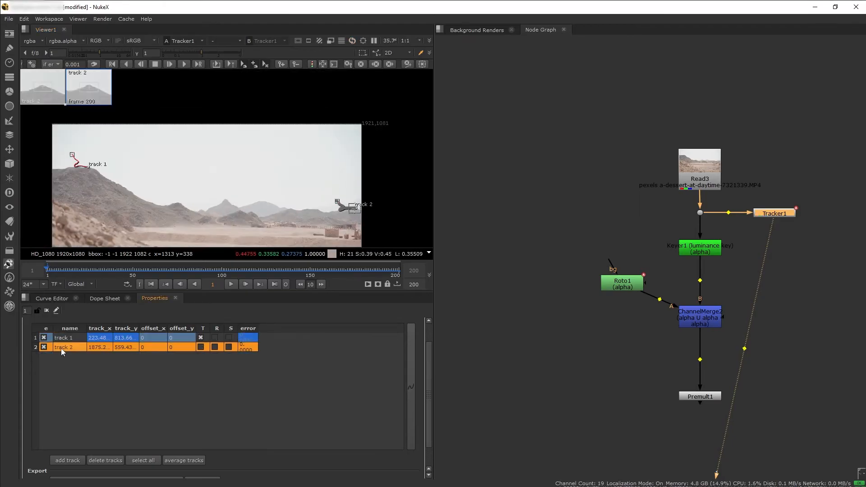
{"action": "middle_click_drag", "start_coordinate": [269, 173], "coordinate": [301, 168]}
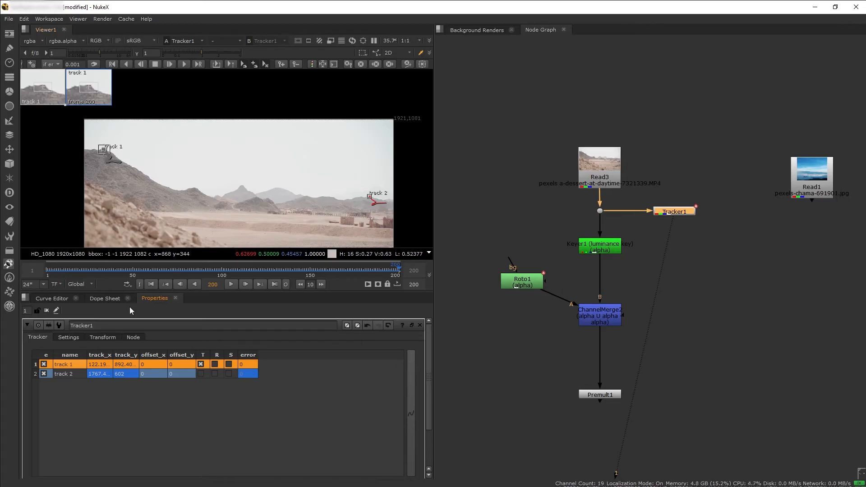
Set Tracker1's transform reference frame to 200 and return to its list of tracks
{"action": "left_click", "coordinate": [102, 337]}
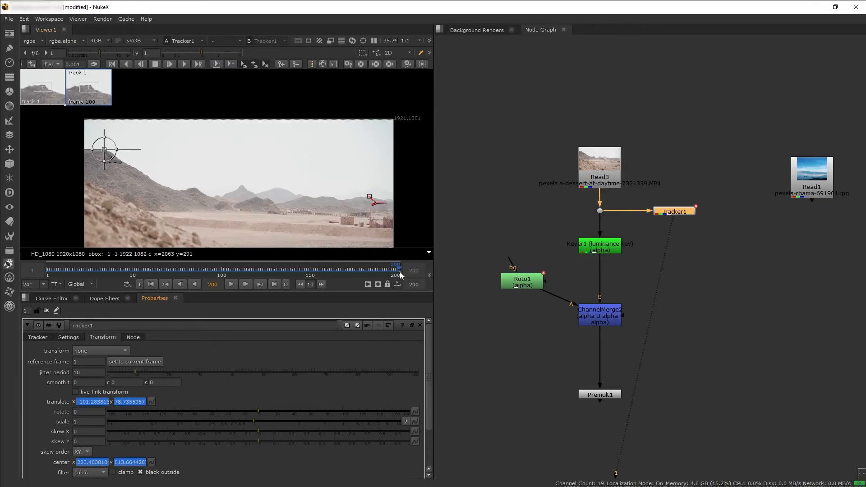
{"action": "left_click", "coordinate": [97, 362]}
{"action": "type", "text": "200"}
{"action": "key", "text": "Return"}
{"action": "left_click", "coordinate": [37, 337]}
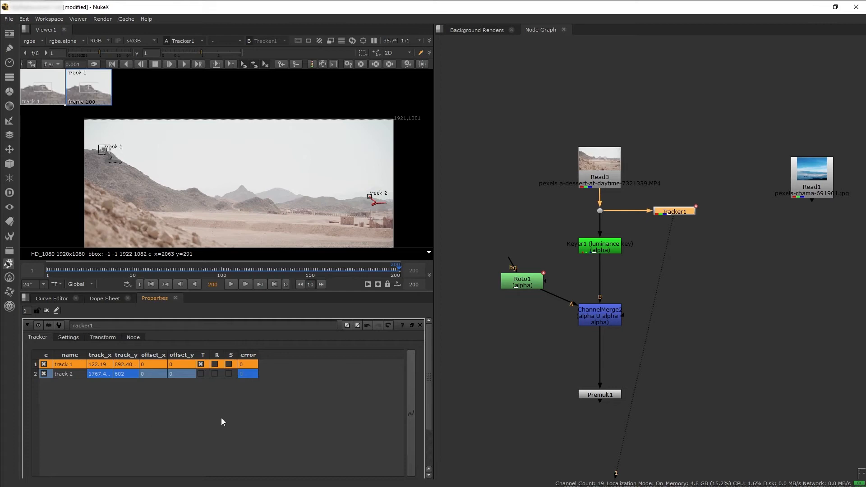
Enable translation for track 2 and rotation for both tracks
{"action": "left_click", "coordinate": [201, 374]}
{"action": "left_click", "coordinate": [213, 365]}
{"action": "left_click", "coordinate": [217, 376]}
{"action": "left_click", "coordinate": [216, 367]}
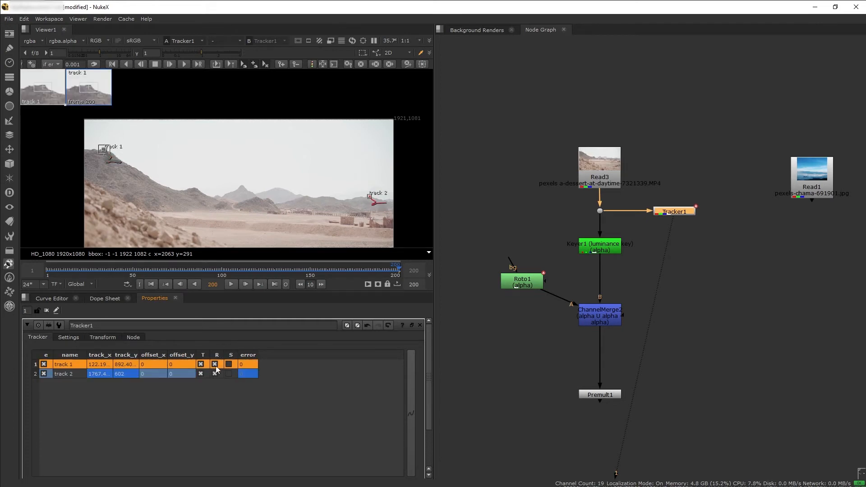
{"action": "left_click", "coordinate": [87, 374]}
Export the tracking data as a Transform (match-move) node linked to Tracker1
{"action": "scroll", "coordinate": [333, 430], "scroll_direction": "down", "scroll_amount": 3}
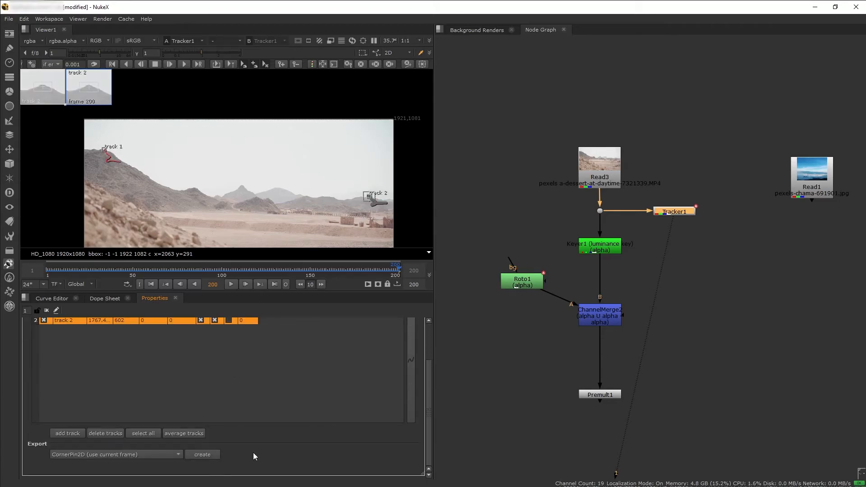
{"action": "left_click", "coordinate": [123, 454]}
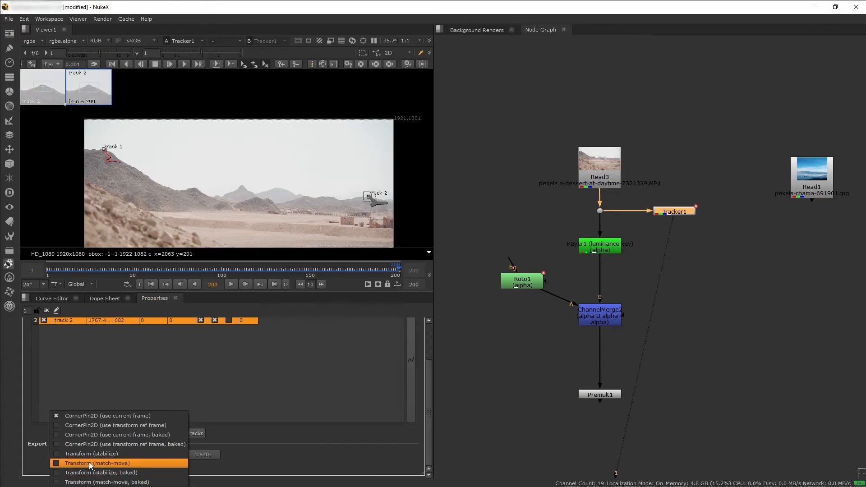
{"action": "left_click", "coordinate": [135, 463]}
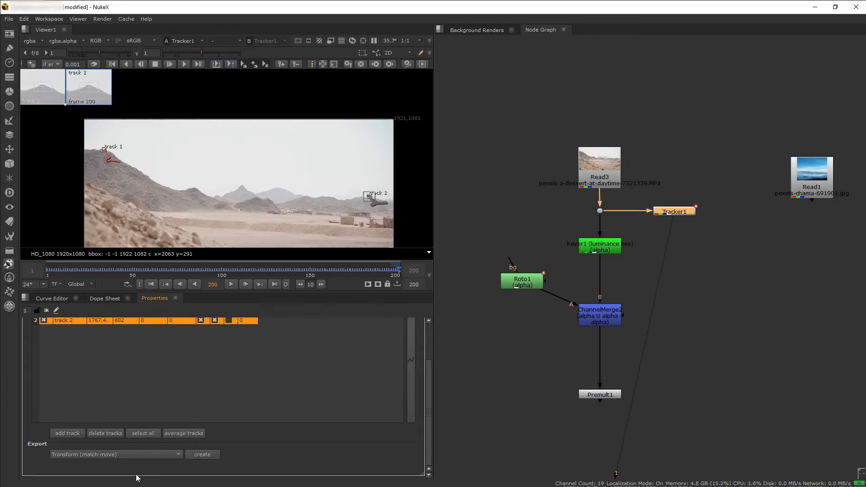
{"action": "left_click", "coordinate": [167, 458]}
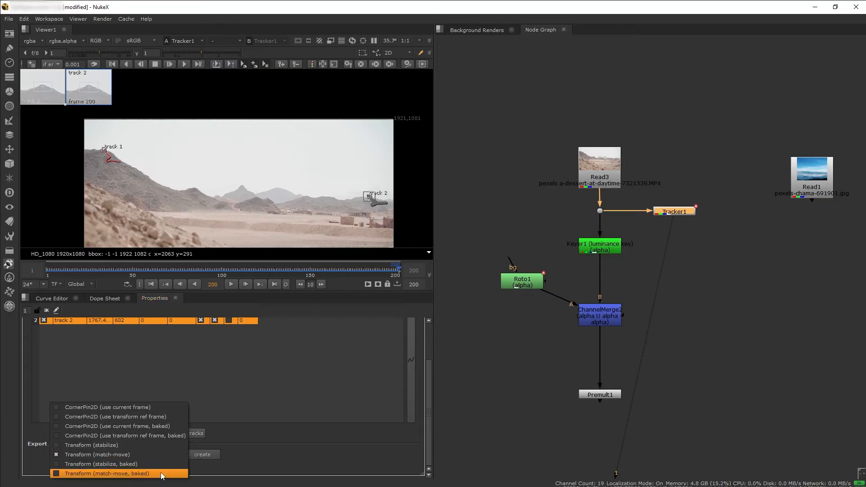
{"action": "left_click", "coordinate": [162, 476]}
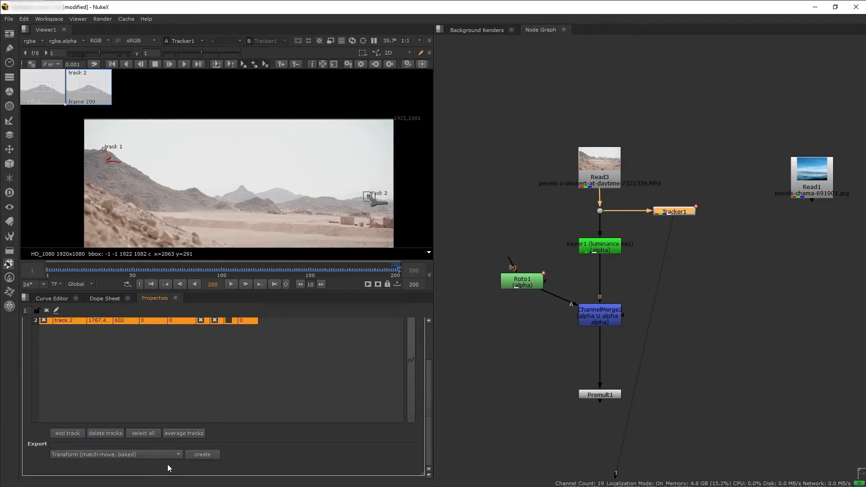
{"action": "left_click", "coordinate": [156, 455]}
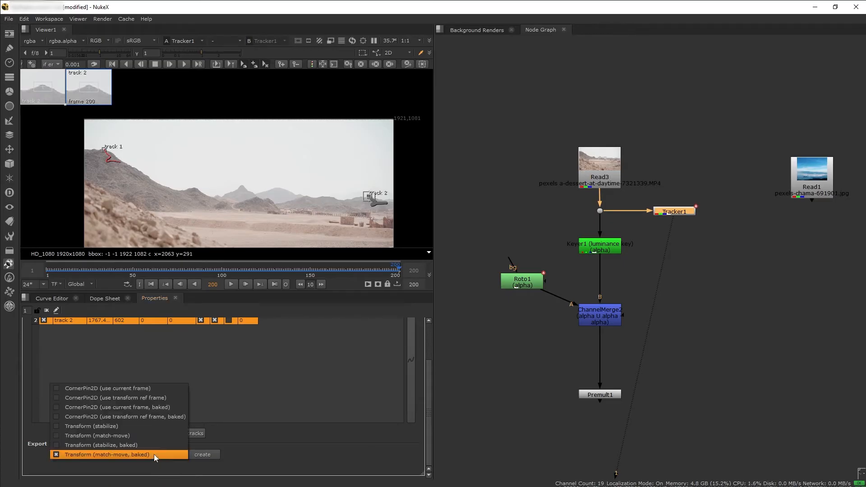
{"action": "left_click", "coordinate": [142, 434]}
{"action": "left_click", "coordinate": [208, 457]}
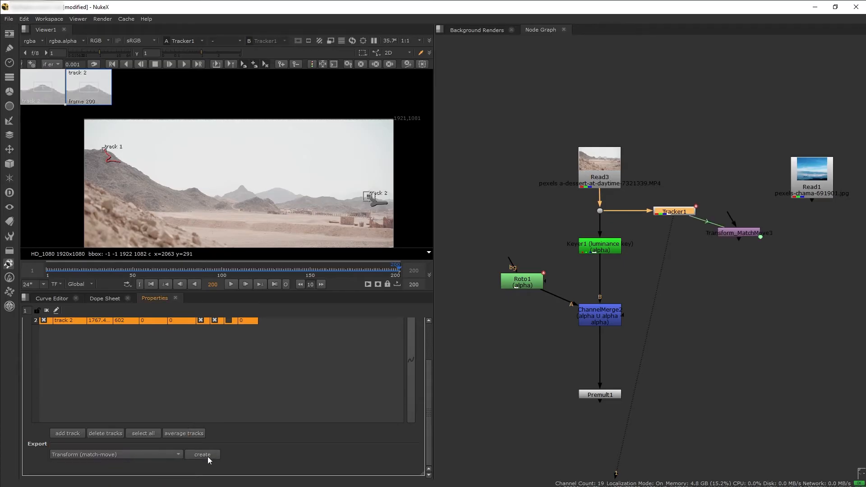
Inspect the linked match-move node's properties alongside Tracker1's and delete that node
{"action": "double_click", "coordinate": [745, 233]}
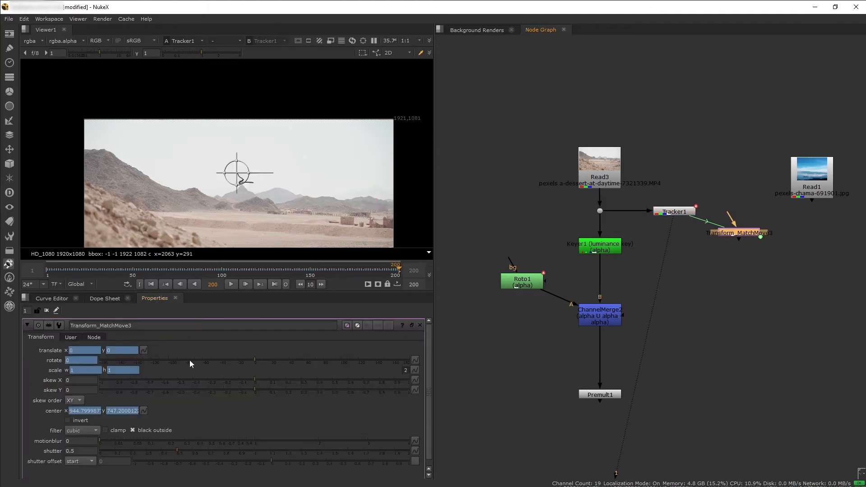
{"action": "left_click", "coordinate": [674, 214]}
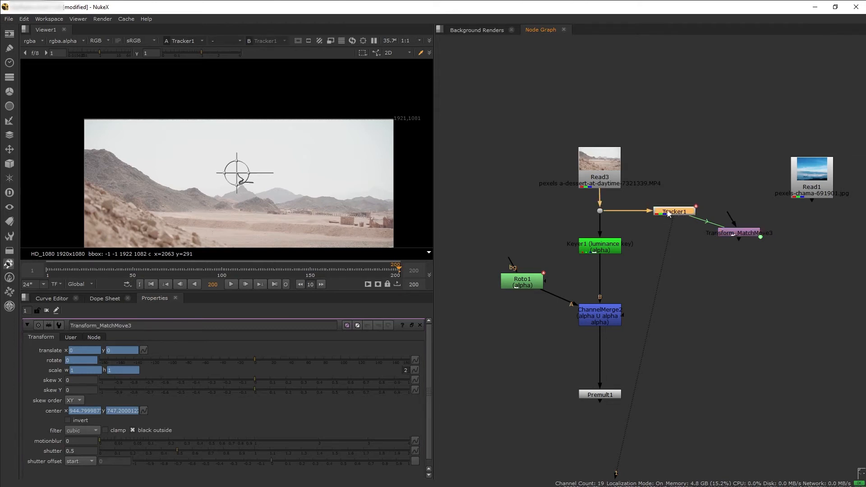
{"action": "double_click", "coordinate": [669, 216]}
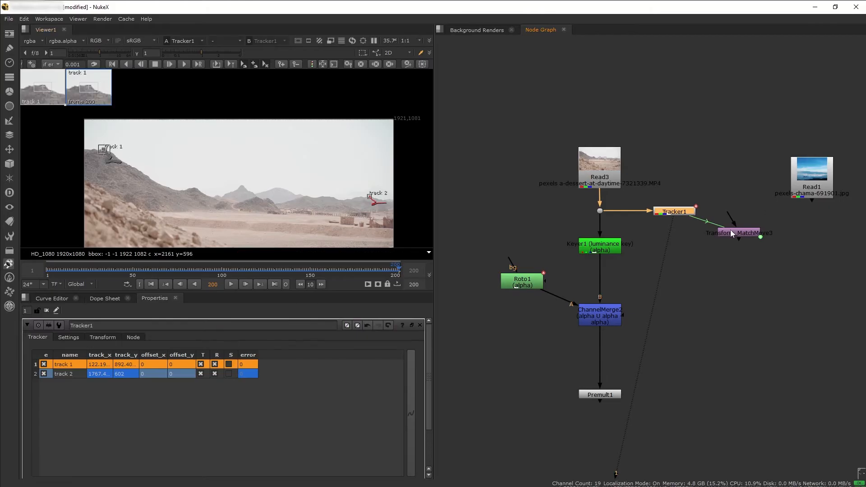
{"action": "double_click", "coordinate": [735, 235]}
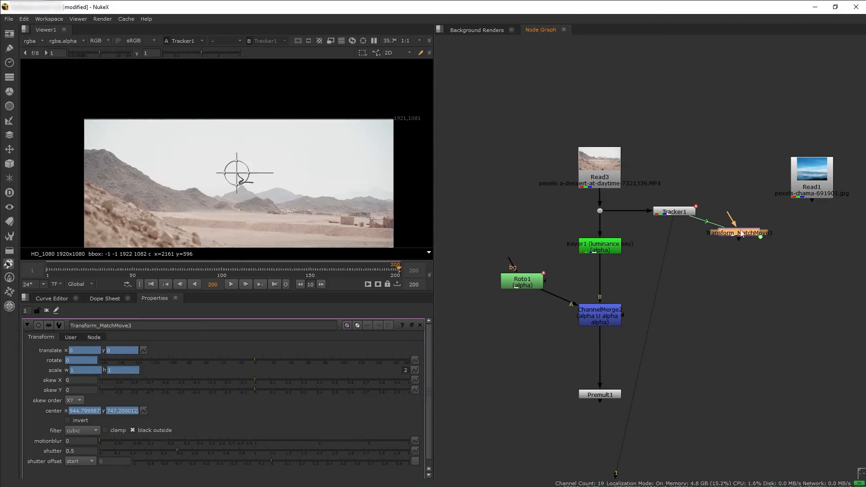
{"action": "key", "text": "Delete"}
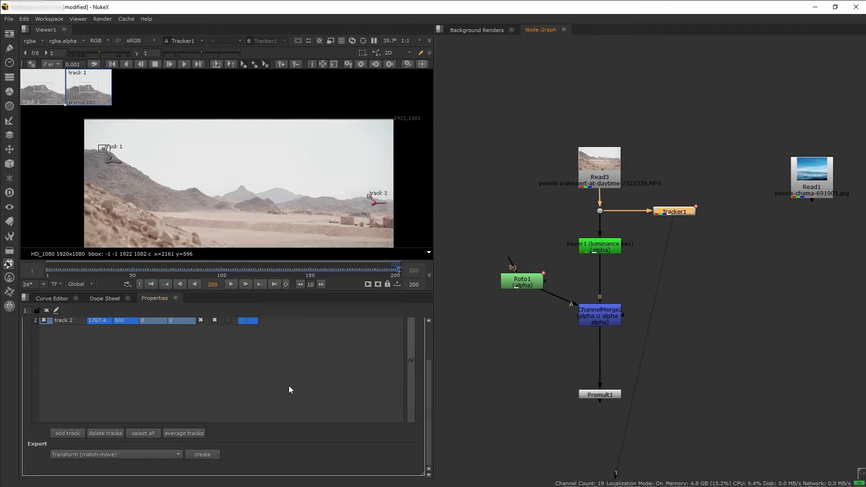
Export the tracks as a Transform (match-move, baked) node and open its properties to check its independence from Tracker1
{"action": "left_click", "coordinate": [116, 454]}
{"action": "left_click", "coordinate": [112, 475]}
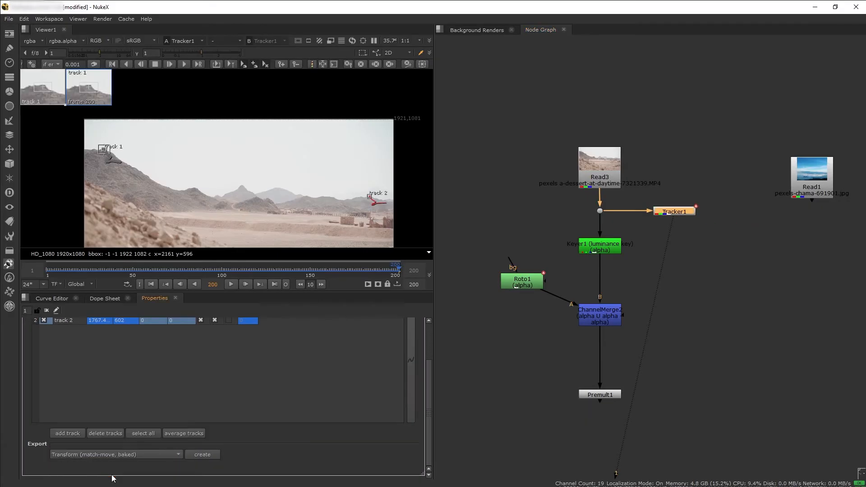
{"action": "left_click", "coordinate": [197, 459]}
{"action": "left_click", "coordinate": [747, 234]}
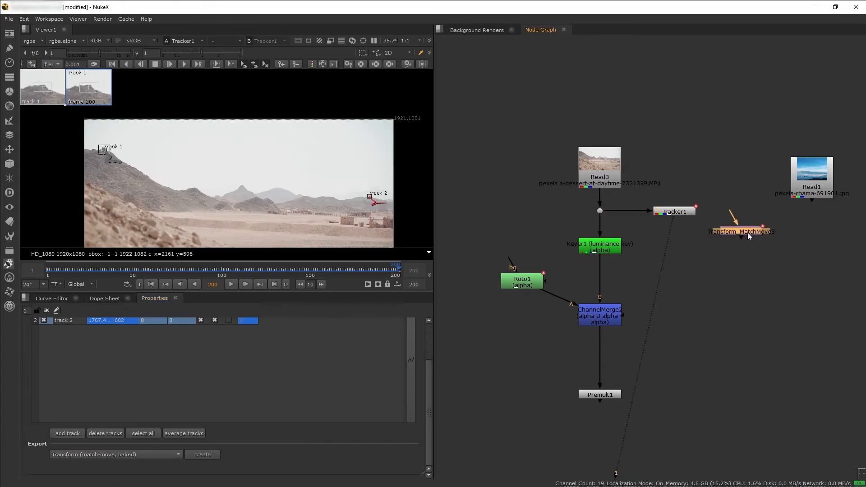
{"action": "double_click", "coordinate": [751, 234]}
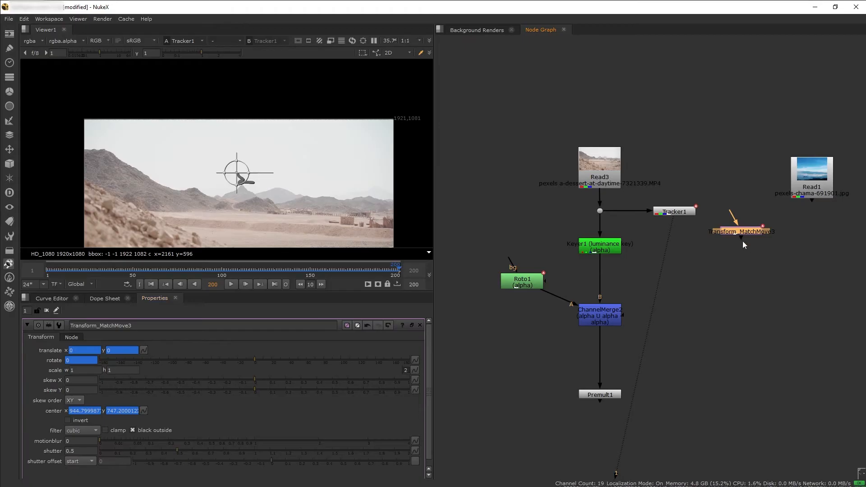
{"action": "left_click", "coordinate": [675, 212]}
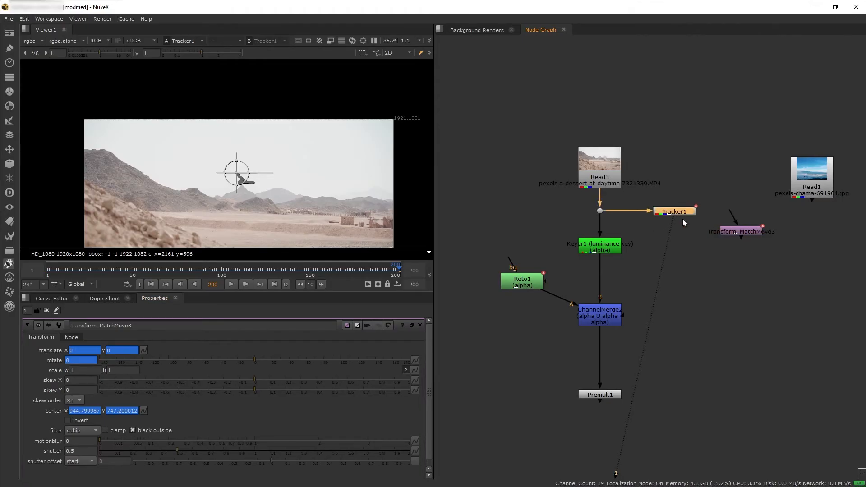
Replace the baked match-move node with a linked Transform (match-move) export from Tracker1, inserted between Roto1 and ChannelMerge2
{"action": "left_click", "coordinate": [738, 232]}
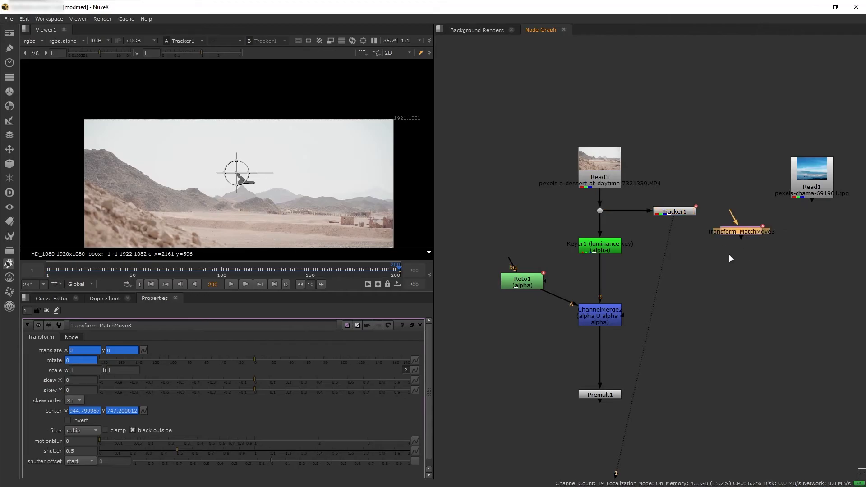
{"action": "key", "text": "Delete"}
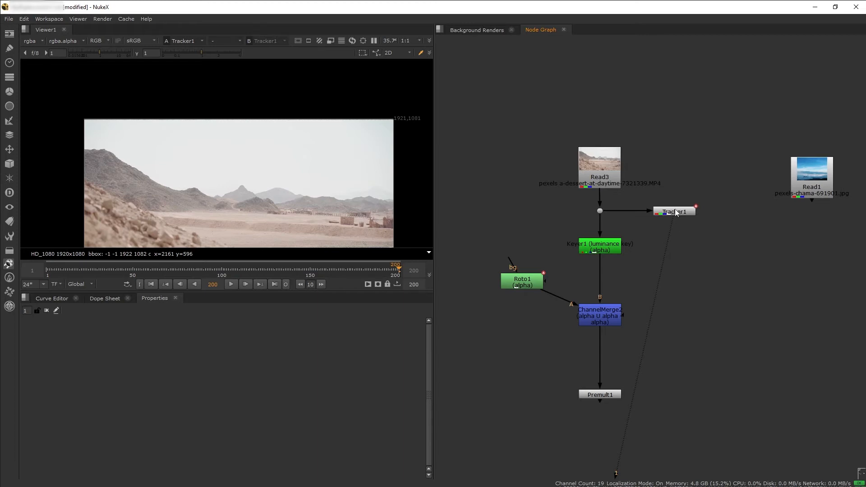
{"action": "double_click", "coordinate": [679, 212]}
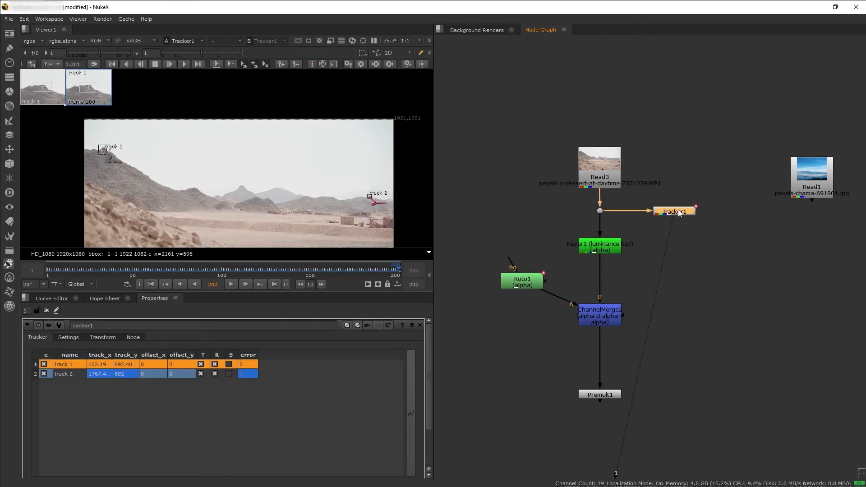
{"action": "scroll", "coordinate": [172, 472], "scroll_direction": "down", "scroll_amount": 3}
{"action": "left_click", "coordinate": [125, 456]}
{"action": "left_click", "coordinate": [131, 436]}
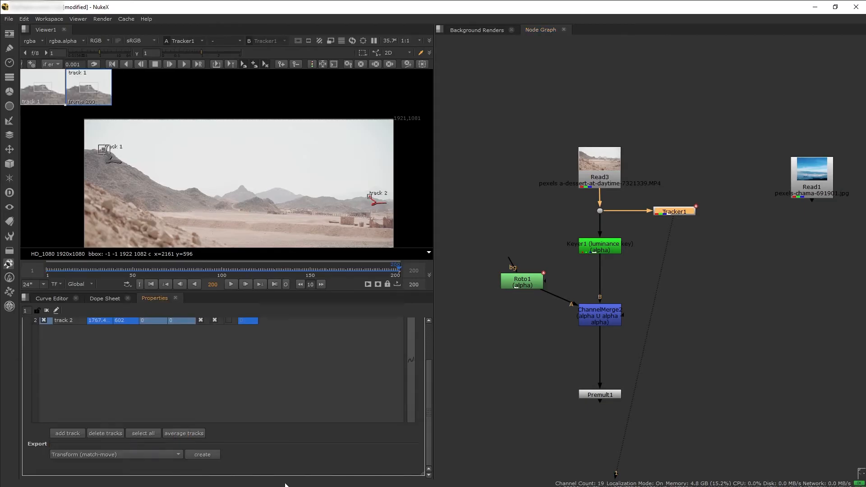
{"action": "left_click", "coordinate": [202, 455]}
{"action": "left_click_drag", "start_coordinate": [743, 235], "coordinate": [525, 266]}
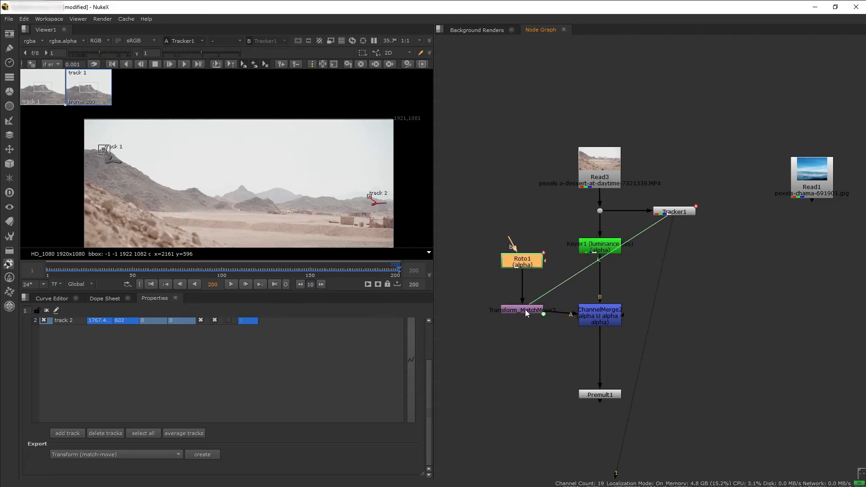
{"action": "left_click_drag", "start_coordinate": [526, 310], "coordinate": [525, 300]}
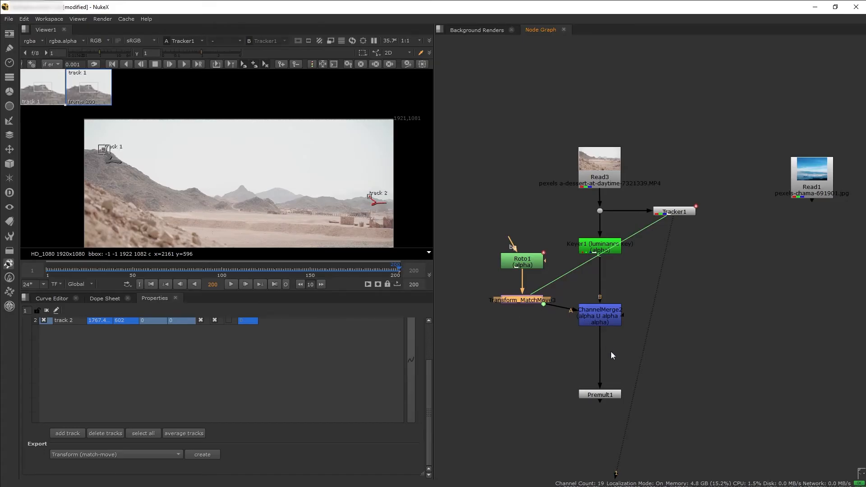
View Premult1's output with Roto1's shapes displayed and check at several frames whether the shapes follow the mountains
{"action": "left_click", "coordinate": [605, 395]}
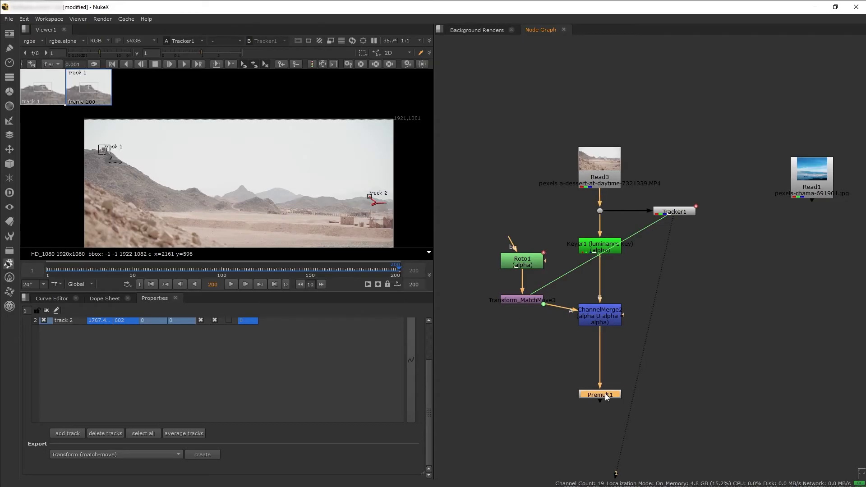
{"action": "key", "text": "1"}
{"action": "left_click", "coordinate": [605, 350]}
{"action": "double_click", "coordinate": [522, 262]}
{"action": "left_click", "coordinate": [100, 271]}
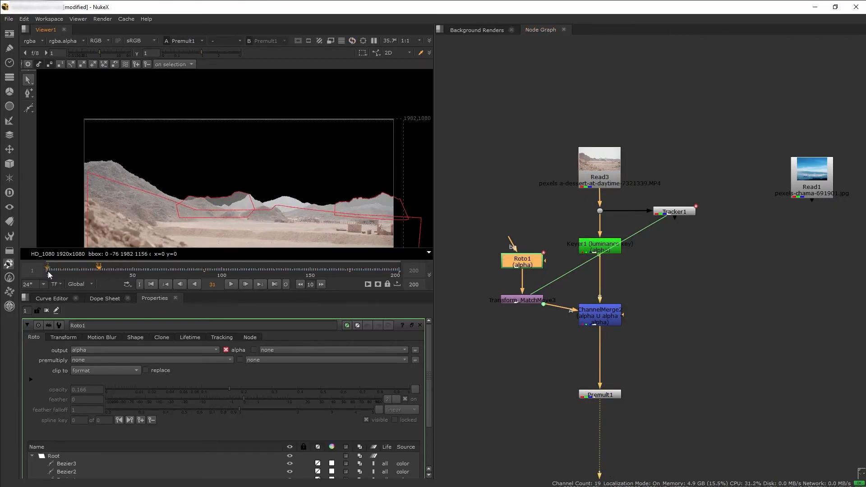
{"action": "left_click", "coordinate": [273, 272]}
{"action": "left_click", "coordinate": [399, 272]}
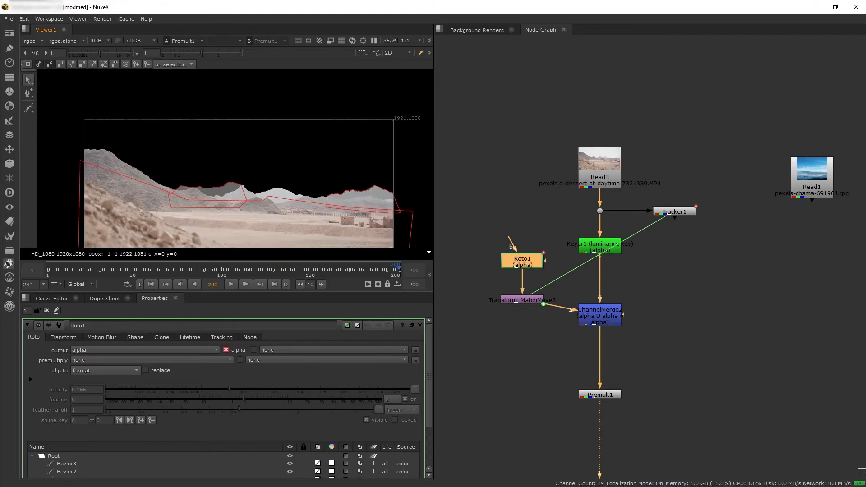
Soften the hard mountain edges by adding an EdgeBlur node of size 2 after Premult1, and check it through the shot
{"action": "left_click_drag", "start_coordinate": [610, 395], "coordinate": [610, 361]}
{"action": "left_click", "coordinate": [646, 405]}
{"action": "scroll", "coordinate": [282, 199], "scroll_direction": "up", "scroll_amount": 8}
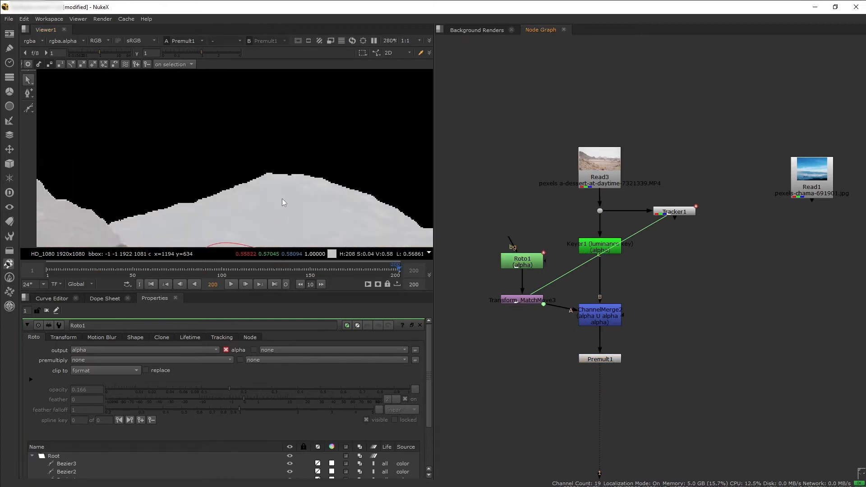
{"action": "scroll", "coordinate": [216, 215], "scroll_direction": "down", "scroll_amount": 3}
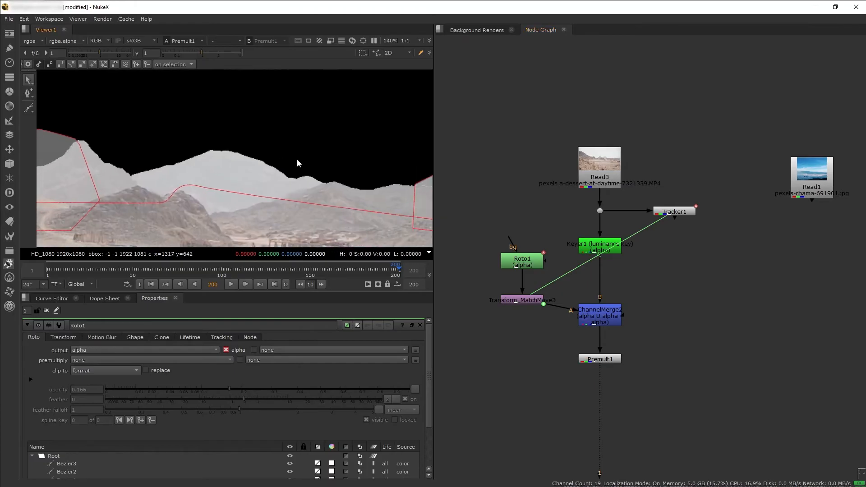
{"action": "middle_click_drag", "start_coordinate": [378, 193], "coordinate": [324, 198]}
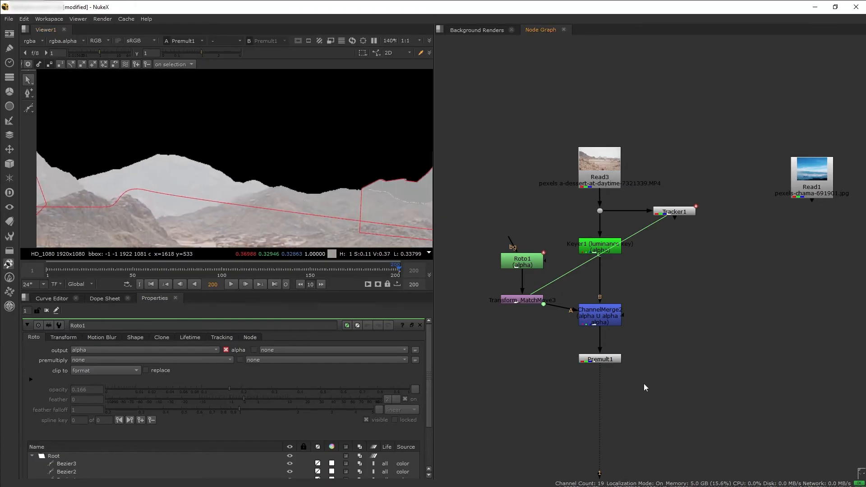
{"action": "key", "text": "Tab"}
{"action": "type", "text": "edge"}
{"action": "left_click", "coordinate": [635, 397]}
{"action": "left_click", "coordinate": [601, 387]}
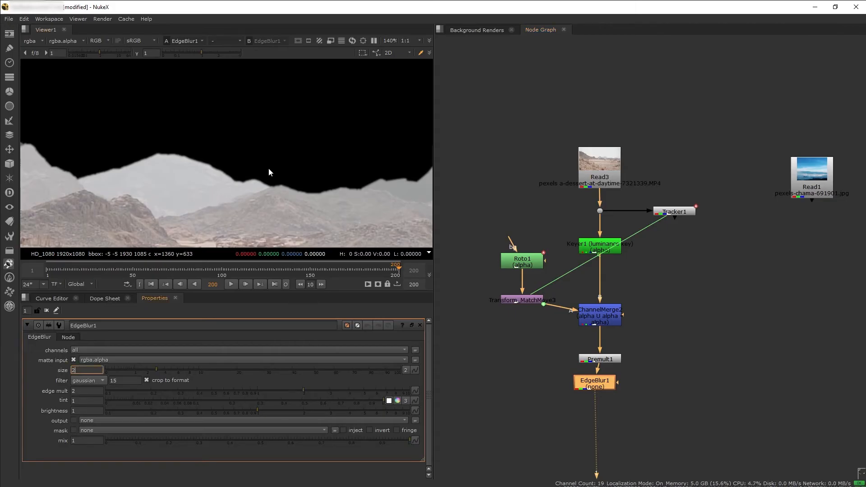
{"action": "scroll", "coordinate": [290, 195], "scroll_direction": "down", "scroll_amount": 7}
{"action": "left_click_drag", "start_coordinate": [73, 270], "coordinate": [395, 270]}
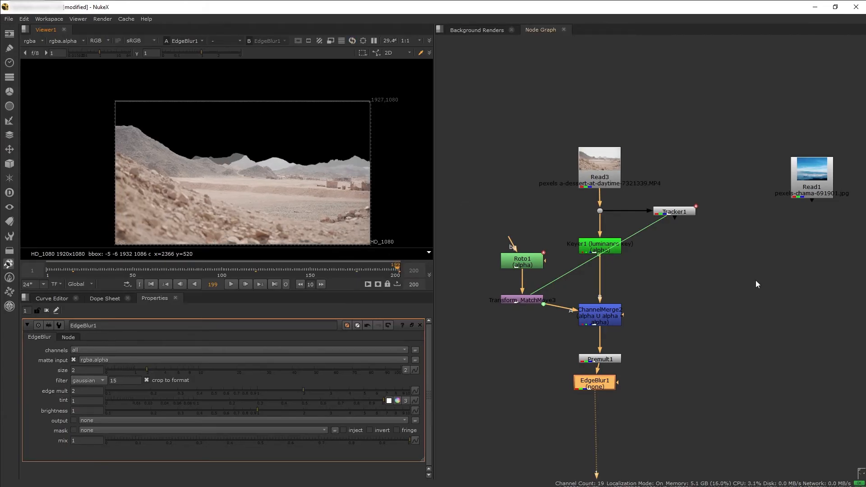
View the Read1 sky image and add a Reformat node under it to fit the 1920x1080 root format by width
{"action": "middle_click_drag", "start_coordinate": [756, 281], "coordinate": [619, 296]}
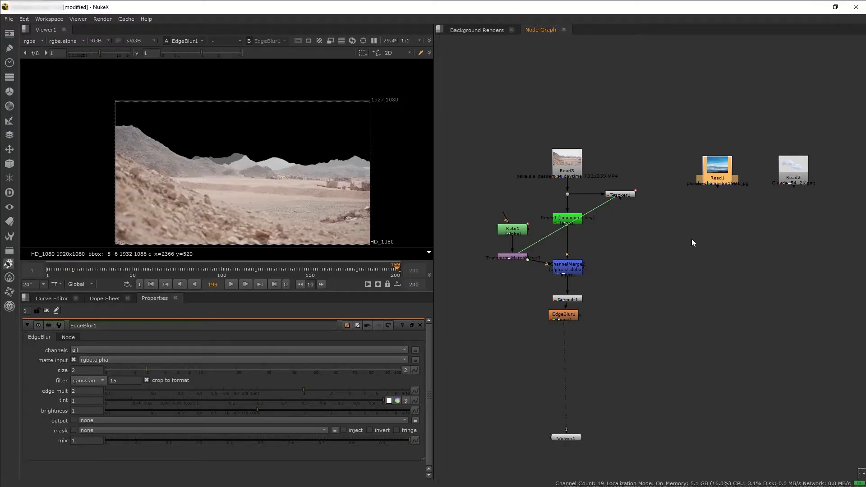
{"action": "key", "text": "1"}
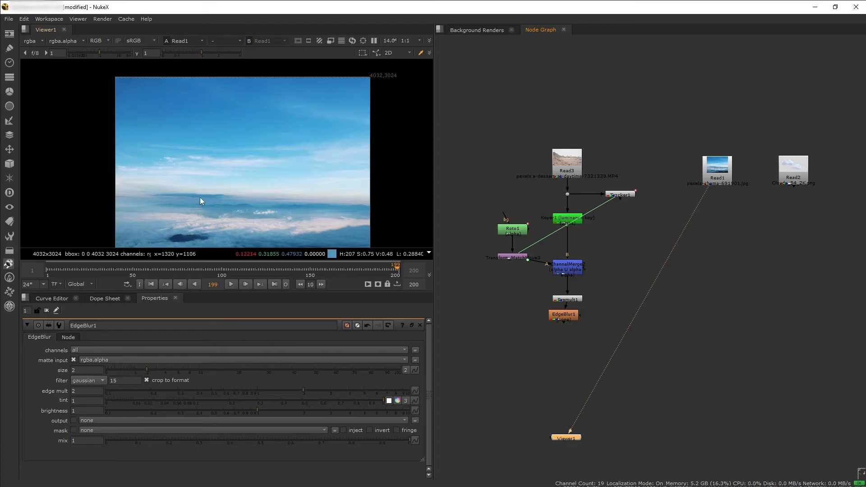
{"action": "scroll", "coordinate": [199, 197], "scroll_direction": "down", "scroll_amount": 1}
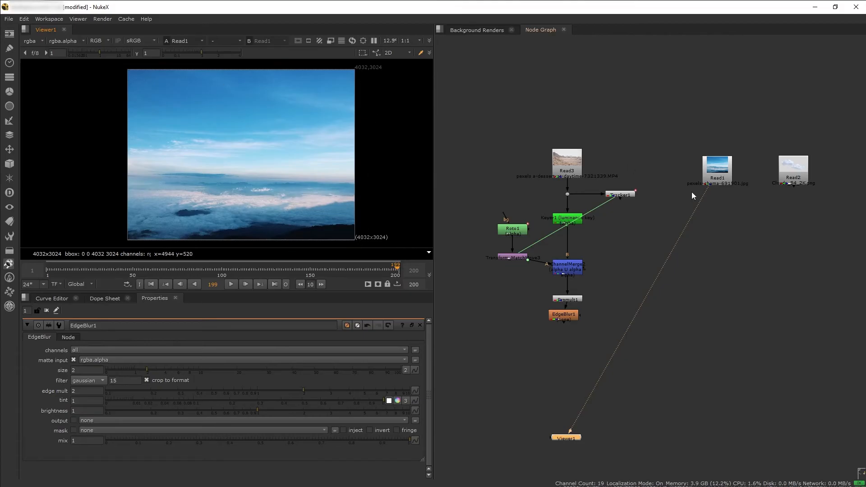
{"action": "key", "text": "Tab"}
{"action": "type", "text": "ref"}
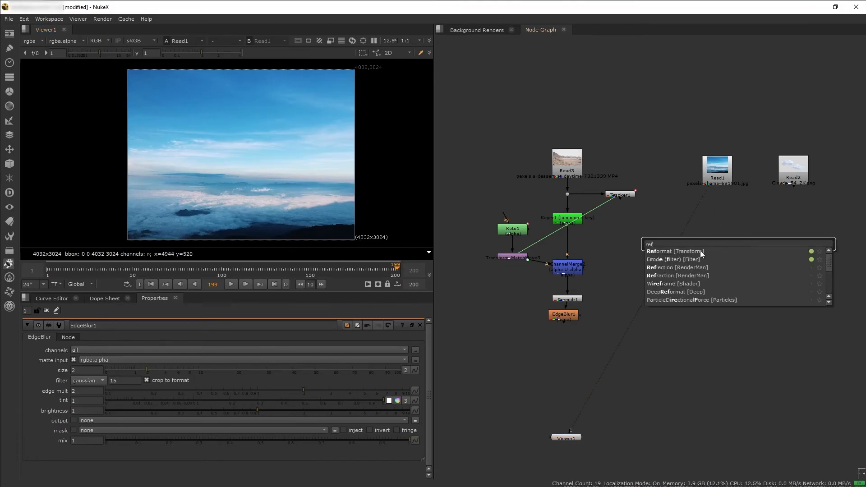
{"action": "key", "text": "Return"}
{"action": "mouse_move", "coordinate": [701, 231]}
{"action": "left_mouse_down"}
{"action": "mouse_move", "coordinate": [687, 222]}
{"action": "mouse_move", "coordinate": [712, 223]}
{"action": "left_mouse_up"}
{"action": "left_click", "coordinate": [664, 350]}
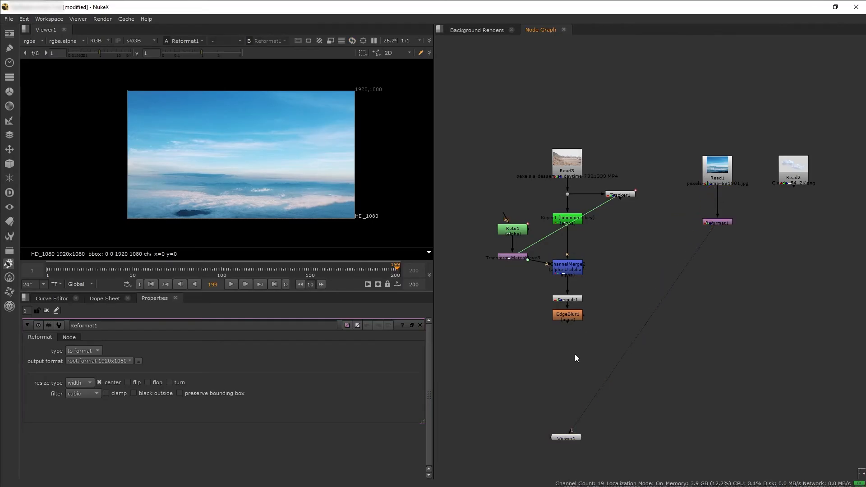
Add a Merge node below EdgeBlur1, connect its A input to the reformatted sky and view the composite
{"action": "key", "text": "m"}
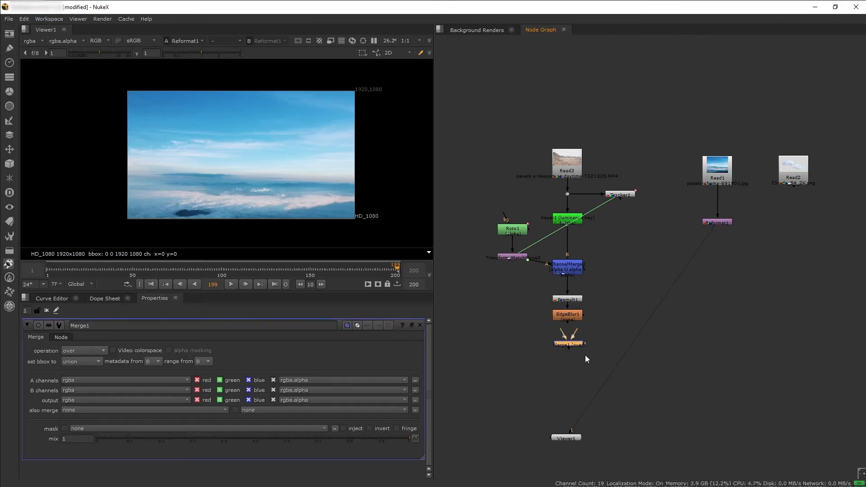
{"action": "scroll", "coordinate": [577, 343], "scroll_direction": "up", "scroll_amount": 3}
{"action": "left_click_drag", "start_coordinate": [565, 329], "coordinate": [566, 301]}
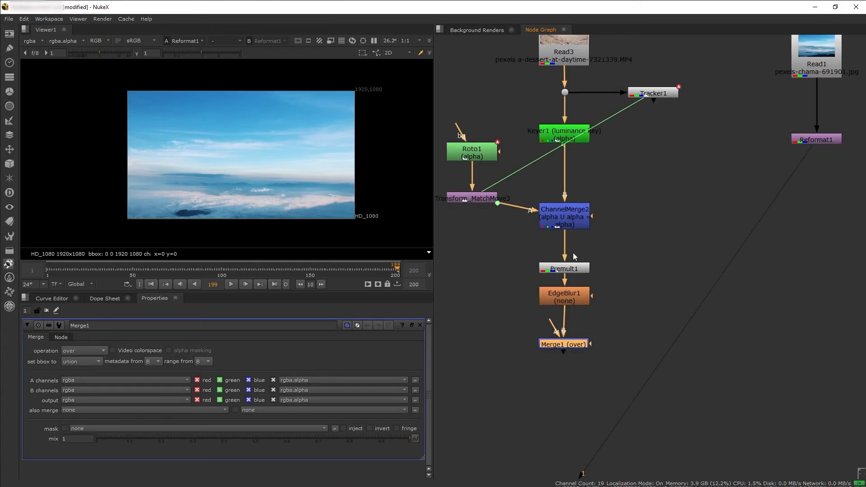
{"action": "left_click_drag", "start_coordinate": [554, 327], "coordinate": [829, 142]}
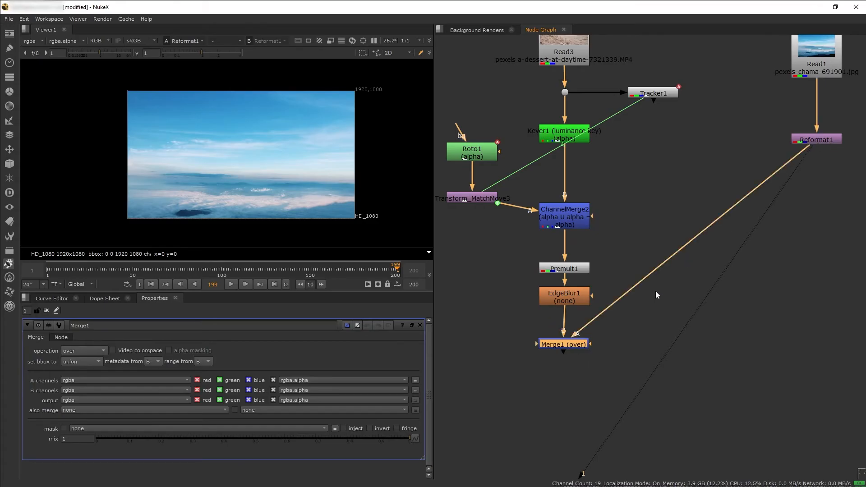
{"action": "key", "text": "1"}
{"action": "scroll", "coordinate": [566, 348], "scroll_direction": "down", "scroll_amount": 1}
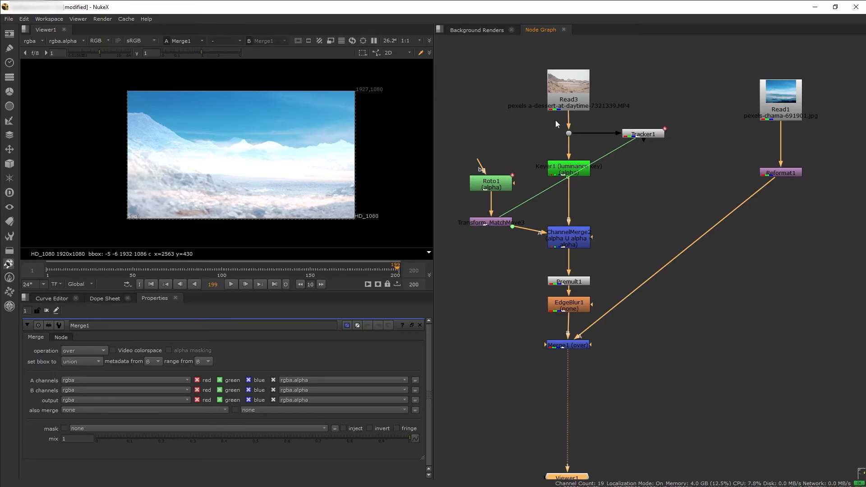
{"action": "left_click_drag", "start_coordinate": [577, 346], "coordinate": [578, 355]}
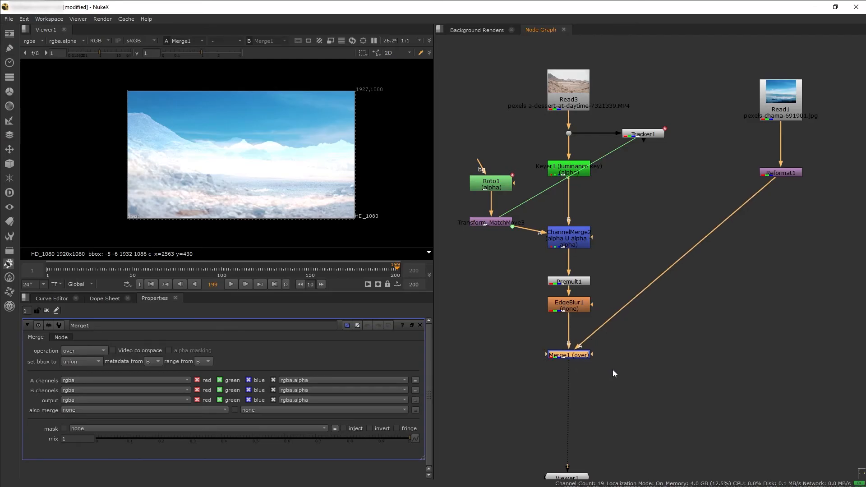
Put the sky behind the desert by setting Merge1's operation to under instead of swapping its inputs, and play the shot
{"action": "key", "text": "shift+x"}
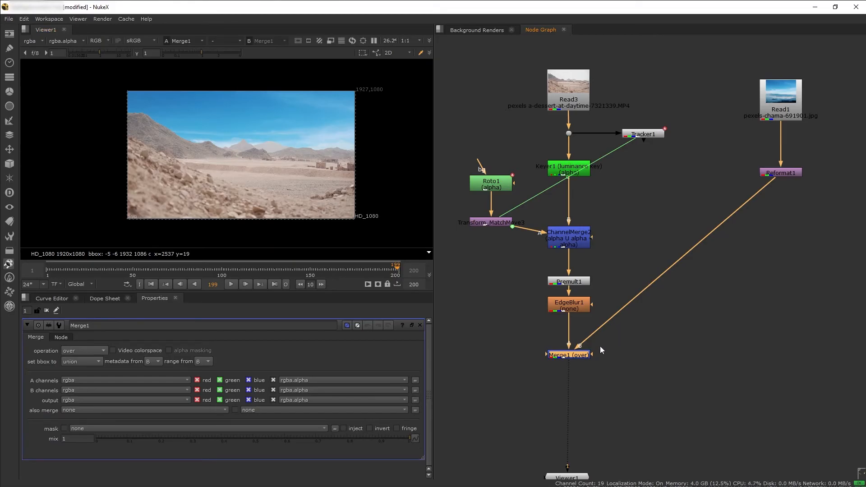
{"action": "key", "text": "shift+x"}
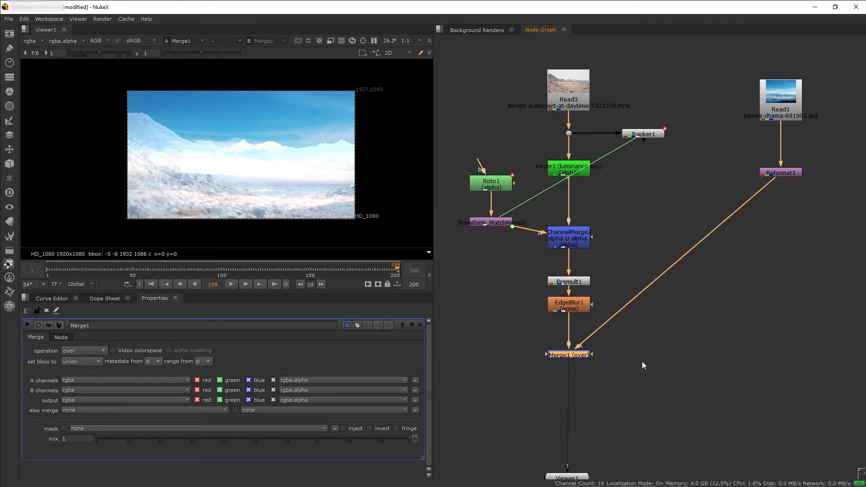
{"action": "left_click", "coordinate": [102, 355]}
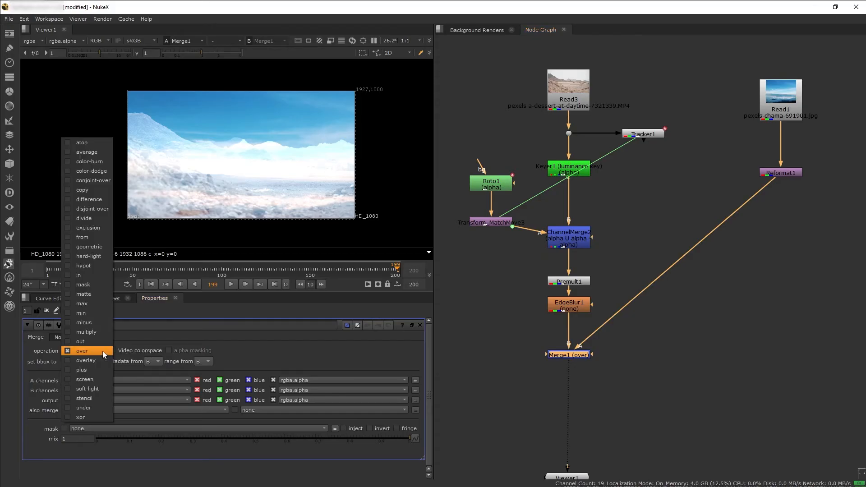
{"action": "left_click", "coordinate": [94, 407]}
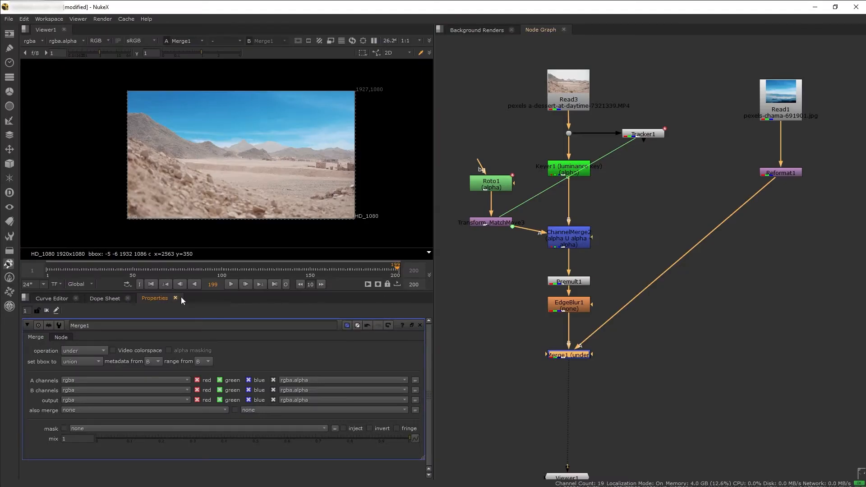
{"action": "left_click", "coordinate": [232, 284]}
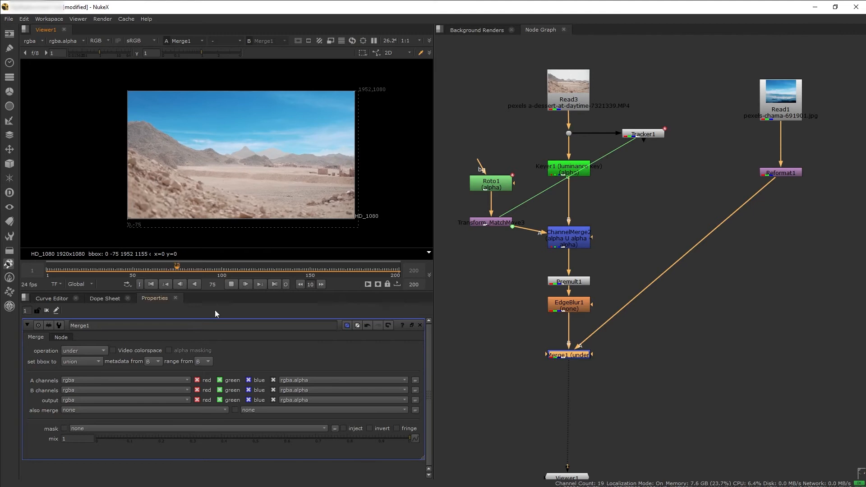
{"action": "left_click", "coordinate": [231, 285]}
Export another linked Transform (match-move) node from Tracker1, insert it between Reformat1 and Merge1, and check the sky at different frames
{"action": "double_click", "coordinate": [655, 133]}
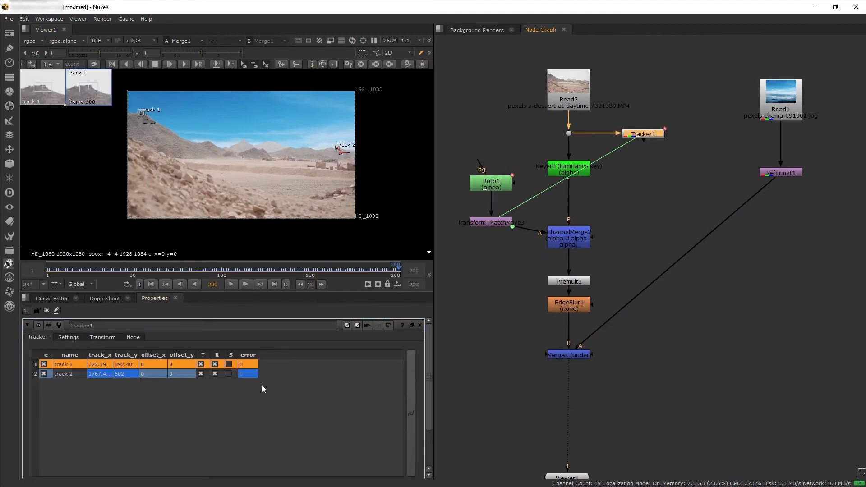
{"action": "scroll", "coordinate": [266, 387], "scroll_direction": "down", "scroll_amount": 3}
{"action": "left_click", "coordinate": [203, 455]}
{"action": "left_click_drag", "start_coordinate": [711, 158], "coordinate": [795, 351]}
{"action": "left_click", "coordinate": [309, 269]}
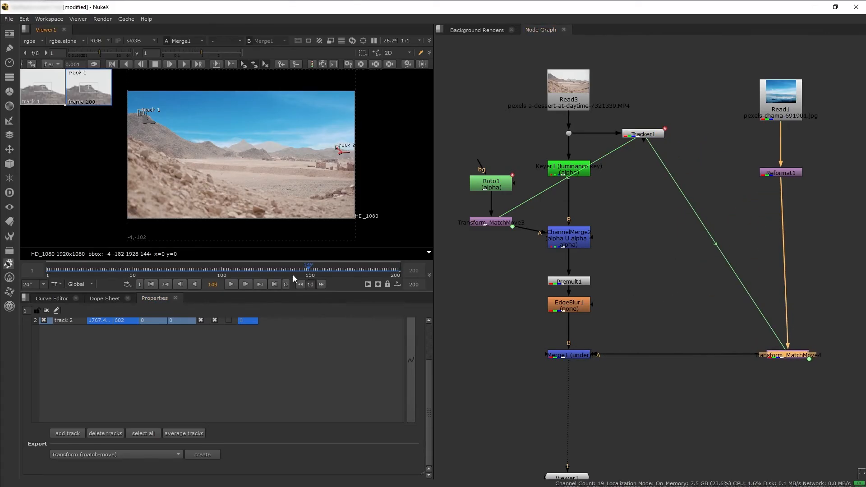
{"action": "left_click", "coordinate": [52, 273]}
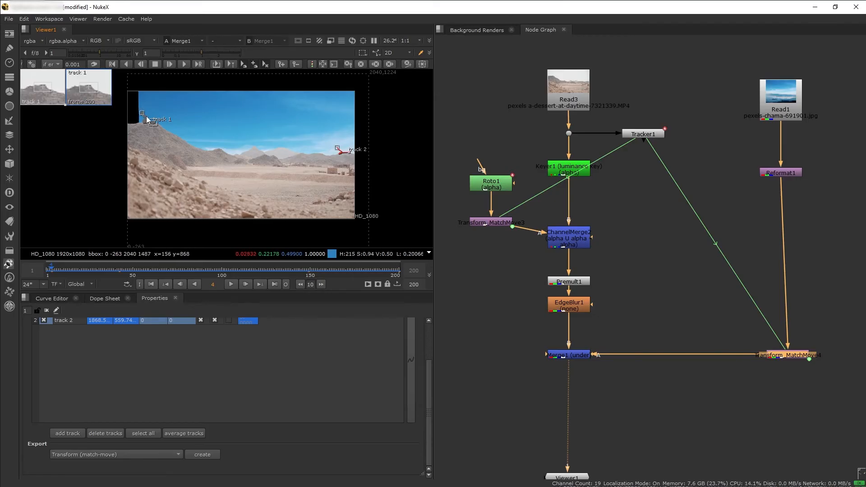
Insert a Transform node between Reformat1 and the sky's match-move node
{"action": "left_click", "coordinate": [784, 174]}
{"action": "left_click", "coordinate": [816, 231]}
{"action": "middle_click_drag", "start_coordinate": [816, 231], "coordinate": [770, 226]}
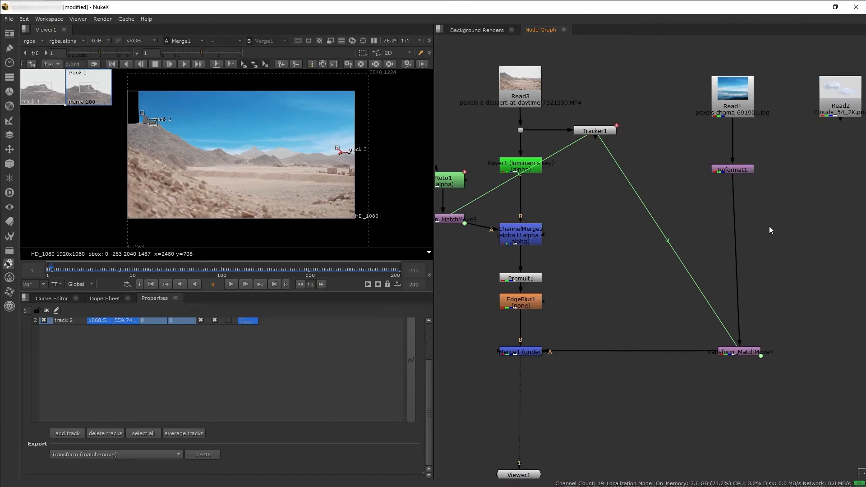
{"action": "key", "text": "t"}
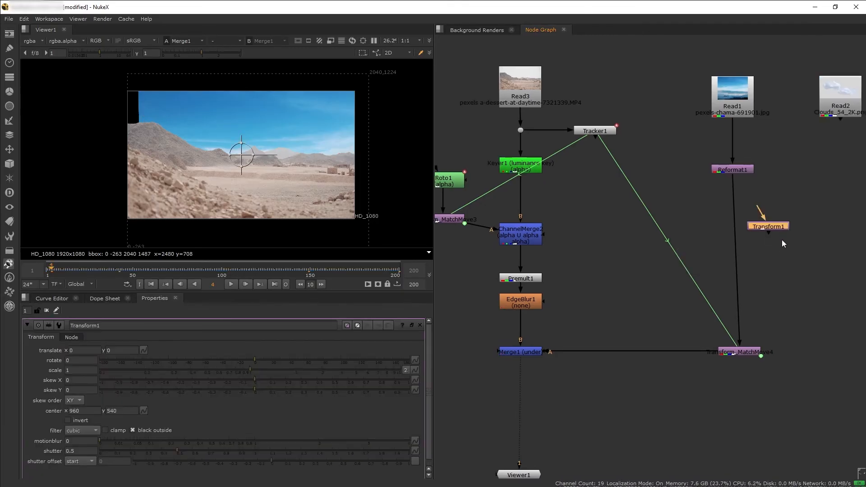
{"action": "left_click_drag", "start_coordinate": [776, 226], "coordinate": [740, 195]}
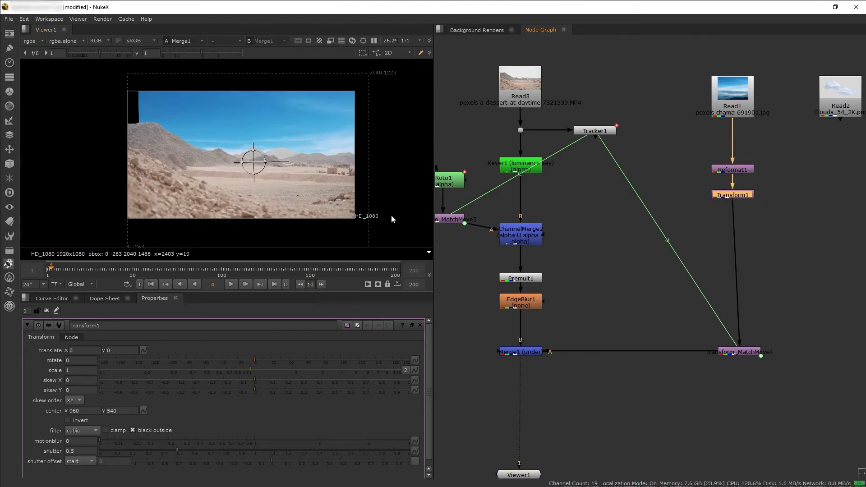
Reposition and enlarge the new sky in Transform1 to about x -50, y 74 with scale 1.15
{"action": "left_click_drag", "start_coordinate": [254, 166], "coordinate": [243, 155]}
{"action": "left_click", "coordinate": [254, 371]}
{"action": "left_click_drag", "start_coordinate": [254, 371], "coordinate": [259, 370]}
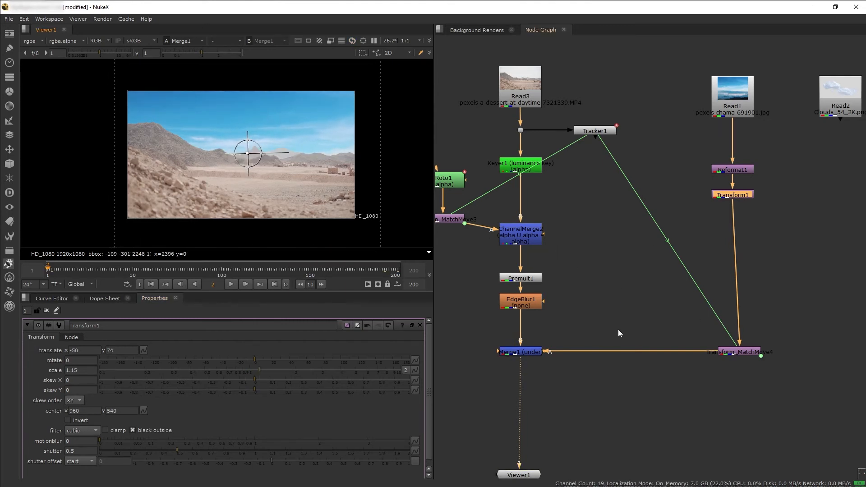
Route the match-moved sky into Merge1 through a Dot, tidy the surrounding node layout, and play the shot
{"action": "scroll", "coordinate": [622, 333], "scroll_direction": "down", "scroll_amount": 2}
{"action": "left_click_drag", "start_coordinate": [714, 352], "coordinate": [713, 324]}
{"action": "left_click_drag", "start_coordinate": [631, 338], "coordinate": [704, 351], "text": "ctrl"}
{"action": "left_click_drag", "start_coordinate": [709, 323], "coordinate": [709, 321]}
{"action": "left_click_drag", "start_coordinate": [550, 217], "coordinate": [551, 234]}
{"action": "left_click_drag", "start_coordinate": [497, 252], "coordinate": [476, 262]}
{"action": "left_click_drag", "start_coordinate": [485, 227], "coordinate": [466, 227]}
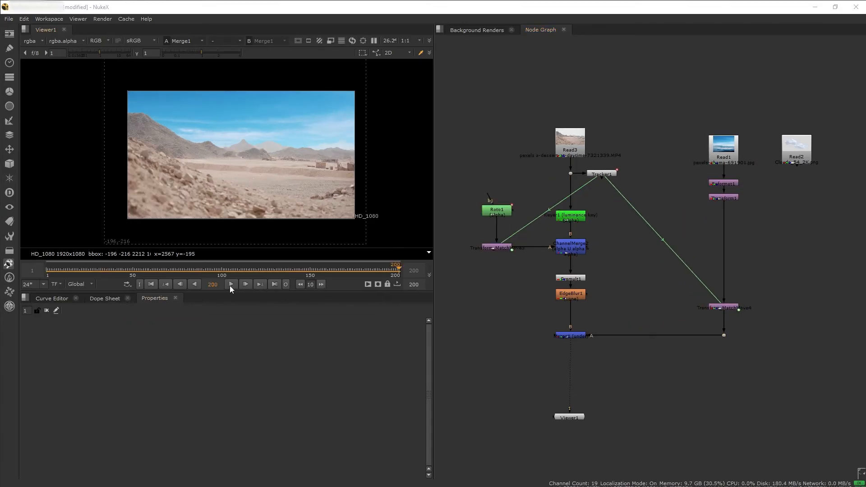
{"action": "left_click", "coordinate": [230, 286]}
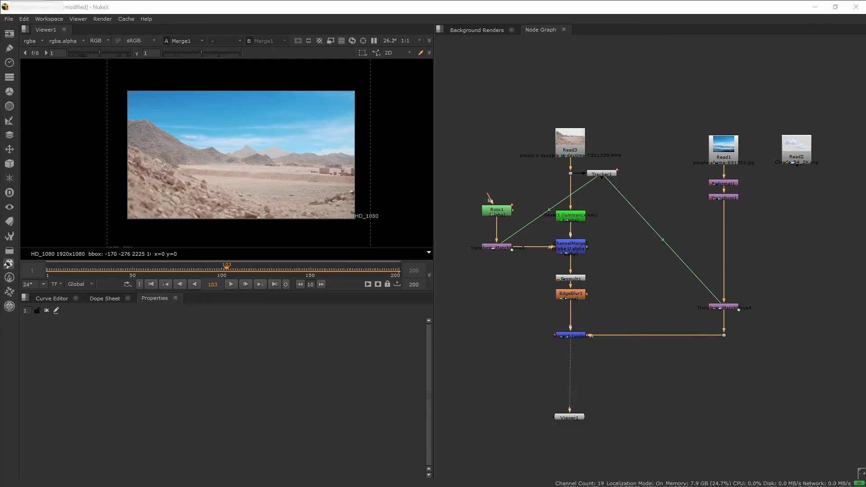
View the cloud image Read2 and inspect its alpha channel before returning to the colour display
{"action": "middle_click_drag", "start_coordinate": [759, 181], "coordinate": [675, 164]}
{"action": "left_click", "coordinate": [707, 144]}
{"action": "key", "text": "1"}
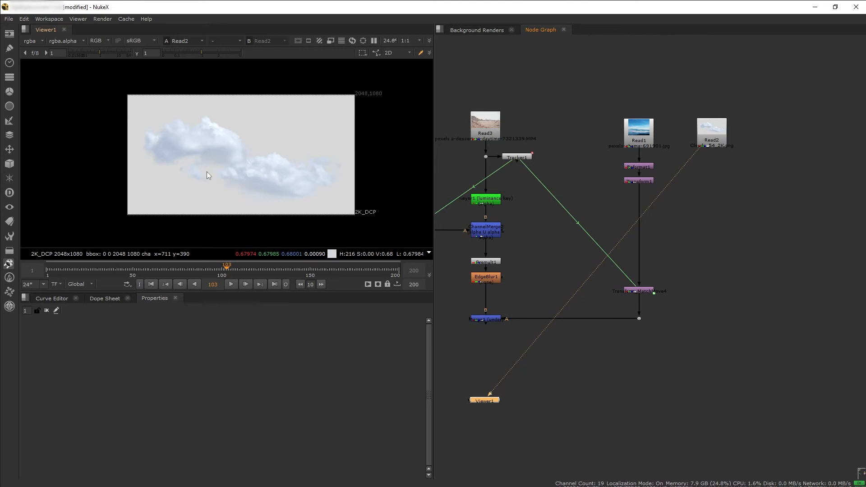
{"action": "key", "text": "a"}
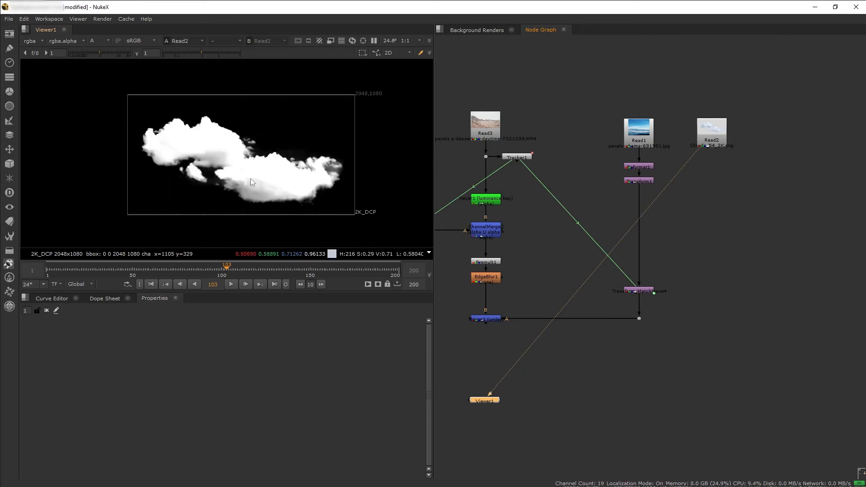
{"action": "key", "text": "a"}
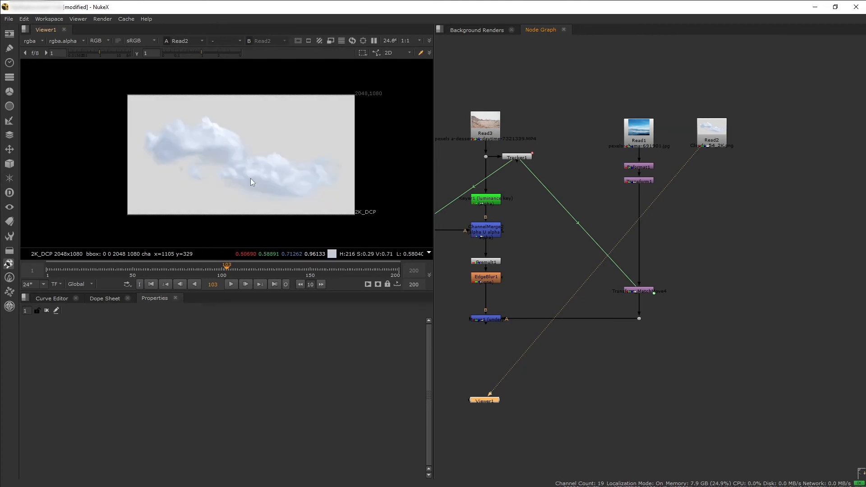
Add a Premult node below the cloud image Read2 and view the premultiplied clouds
{"action": "key", "text": "Tab"}
{"action": "type", "text": "prem"}
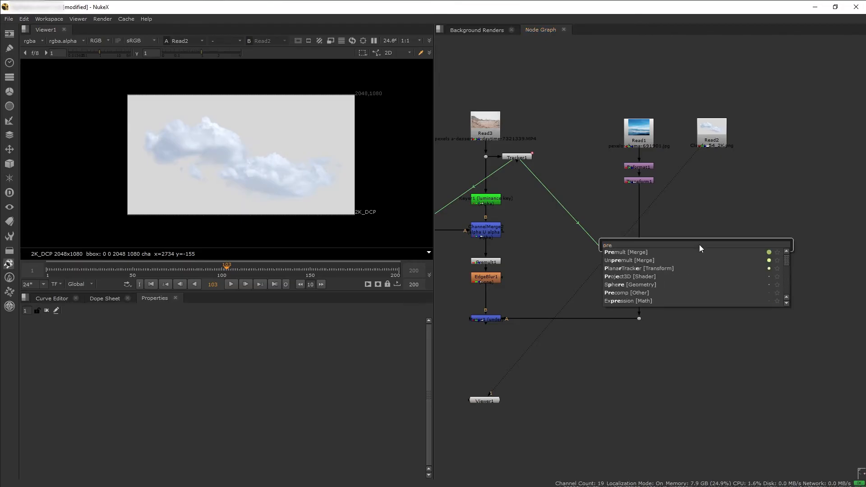
{"action": "key", "text": "Return"}
{"action": "left_click", "coordinate": [711, 174]}
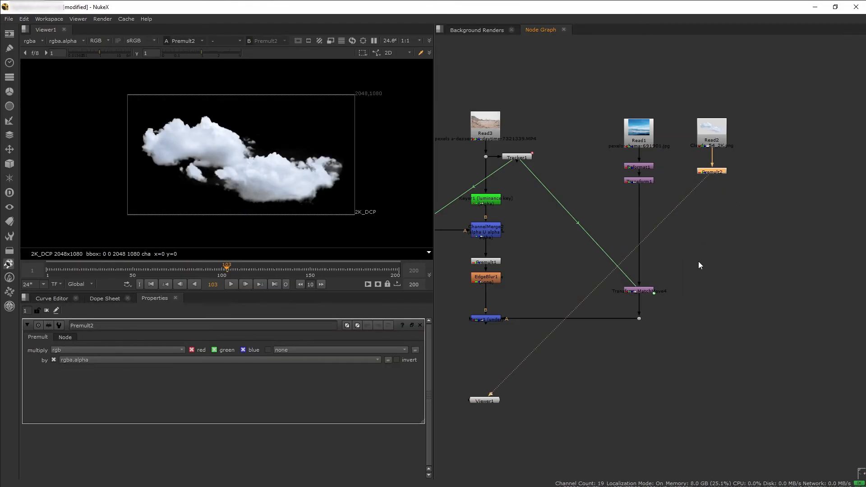
Merge the premultiplied clouds over the sky below Transform1 and view the combined result
{"action": "left_click", "coordinate": [648, 181]}
{"action": "key", "text": "1"}
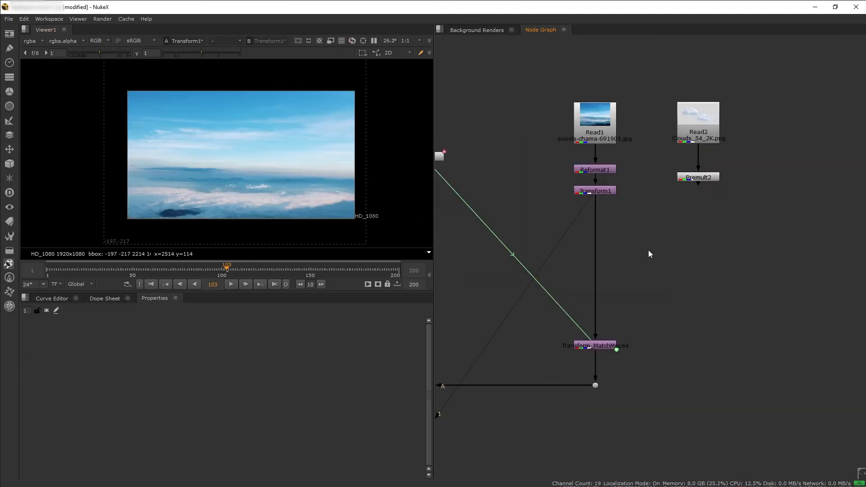
{"action": "key", "text": "m"}
{"action": "left_click_drag", "start_coordinate": [650, 253], "coordinate": [705, 179]}
{"action": "left_click_drag", "start_coordinate": [603, 241], "coordinate": [600, 240]}
{"action": "key", "text": "1"}
Add a Transform node below Premult2 and place the clouds in the sky's upper right, about x 542, y 324, scale 0.79
{"action": "left_click", "coordinate": [727, 256]}
{"action": "key", "text": "Tab"}
{"action": "type", "text": "transform"}
{"action": "key", "text": "Return"}
{"action": "left_click_drag", "start_coordinate": [727, 257], "coordinate": [699, 195]}
{"action": "left_click_drag", "start_coordinate": [241, 158], "coordinate": [328, 116]}
{"action": "left_click_drag", "start_coordinate": [250, 370], "coordinate": [234, 371]}
{"action": "left_click_drag", "start_coordinate": [329, 113], "coordinate": [305, 117]}
{"action": "scroll", "coordinate": [617, 277], "scroll_direction": "down", "scroll_amount": 3}
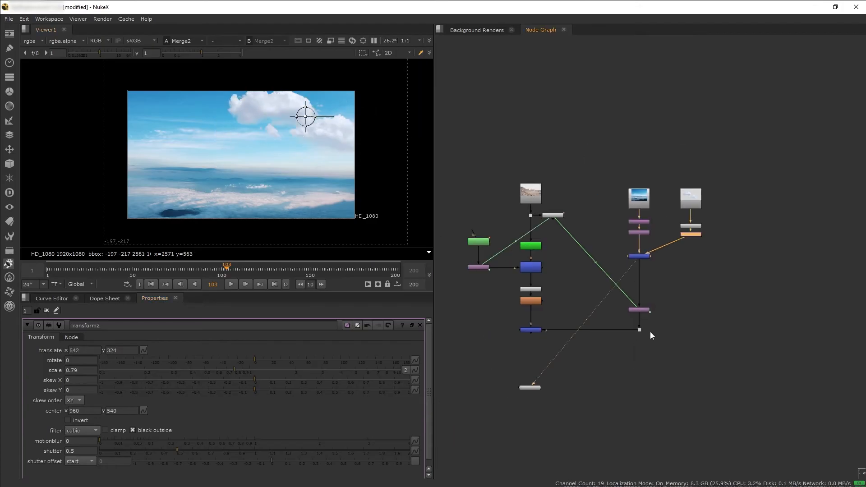
View the full composite at Merge1 and shift the clouds up and right to about x 612, y 488
{"action": "middle_click_drag", "start_coordinate": [599, 355], "coordinate": [657, 324]}
{"action": "left_click", "coordinate": [557, 305]}
{"action": "key", "text": "1"}
{"action": "left_click_drag", "start_coordinate": [307, 123], "coordinate": [318, 103]}
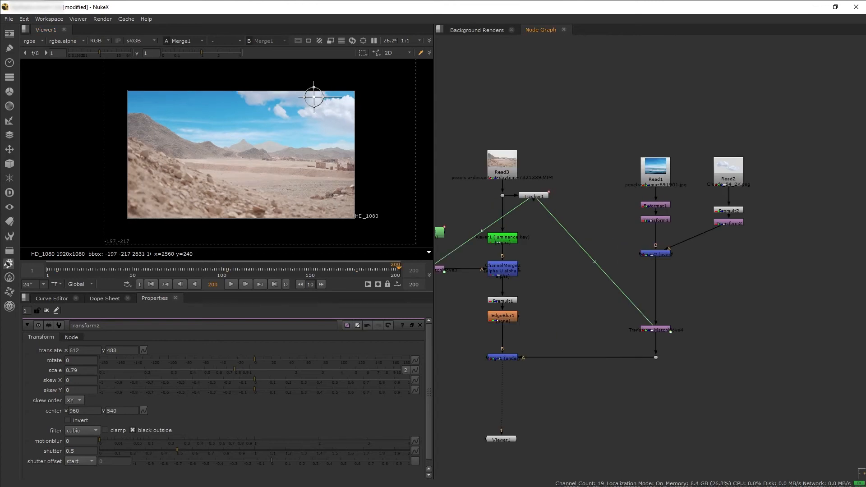
Compare the merged sky and clouds at Merge2 with the full desert composite at Merge1
{"action": "left_click", "coordinate": [732, 172]}
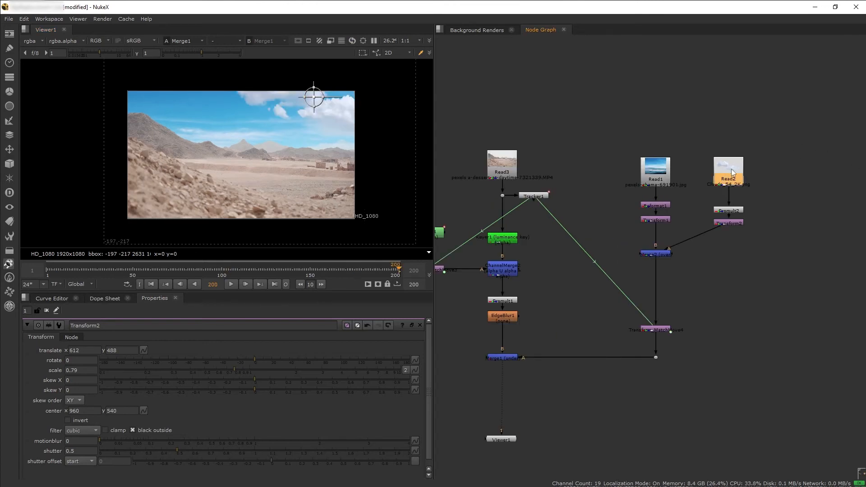
{"action": "left_click", "coordinate": [654, 253]}
{"action": "key", "text": "1"}
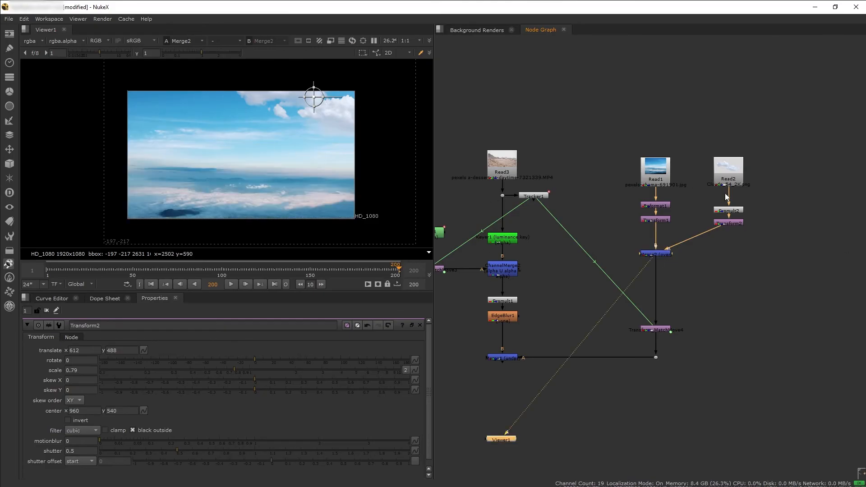
{"action": "left_click", "coordinate": [510, 358]}
{"action": "key", "text": "1"}
{"action": "left_click", "coordinate": [655, 254]}
{"action": "key", "text": "1"}
Add a Grade node and insert it between the cloud image Read2 and Premult2, so the correction happens before premultiplication
{"action": "scroll", "coordinate": [783, 249], "scroll_direction": "up", "scroll_amount": 2}
{"action": "key", "text": "Tab"}
{"action": "type", "text": "grade"}
{"action": "key", "text": "Return"}
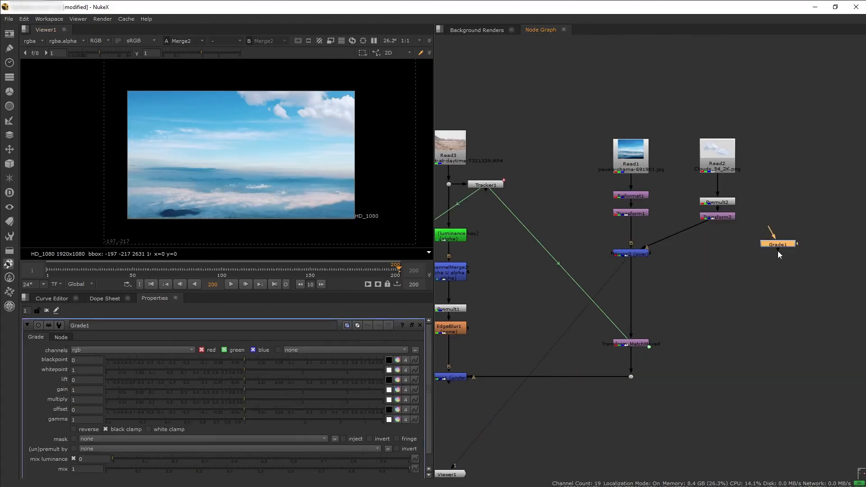
{"action": "left_click_drag", "start_coordinate": [780, 248], "coordinate": [761, 240]}
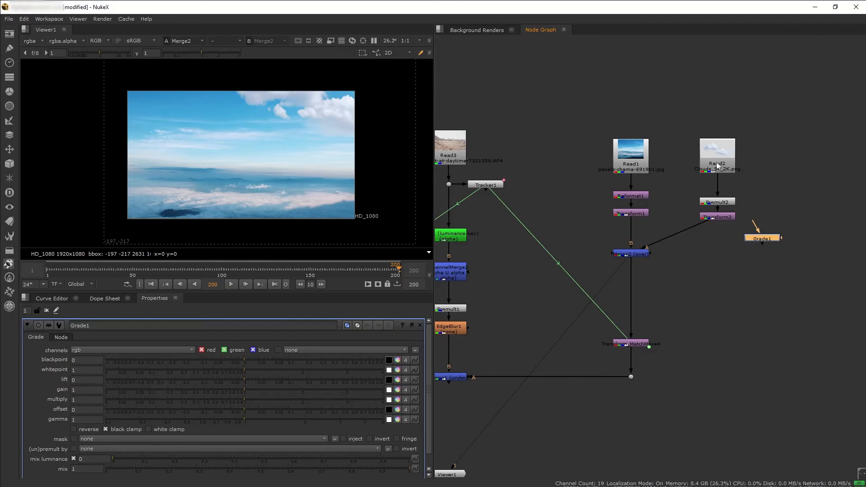
{"action": "left_click", "coordinate": [712, 217]}
{"action": "key", "text": "1"}
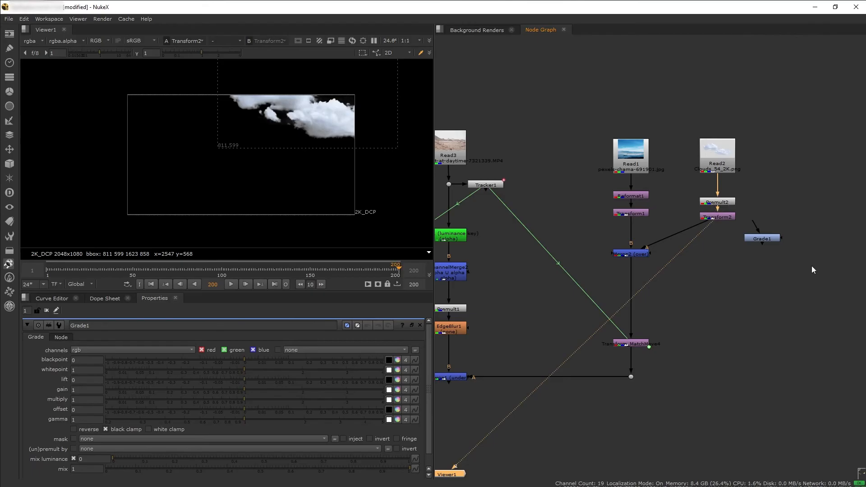
{"action": "left_click", "coordinate": [767, 239]}
{"action": "left_click_drag", "start_coordinate": [768, 239], "coordinate": [718, 189]}
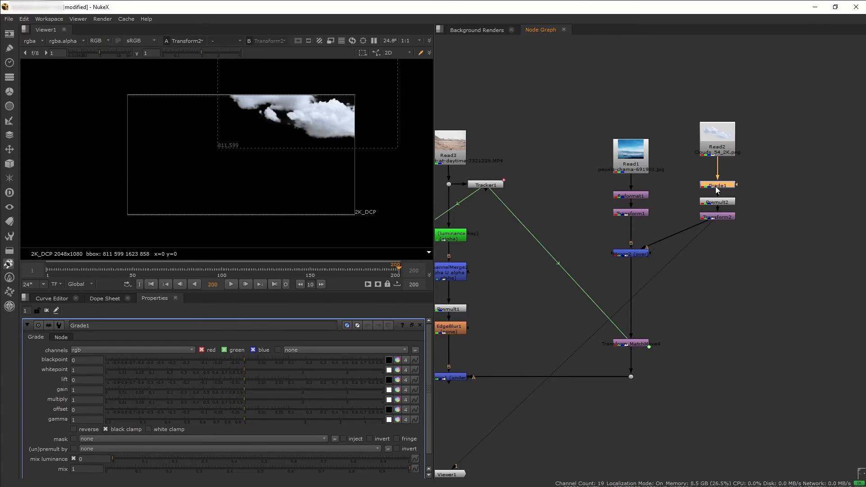
View Merge2 close up and lower the viewer gamma to about 0.26 to compare the clouds' tones with the sky
{"action": "left_click", "coordinate": [625, 254]}
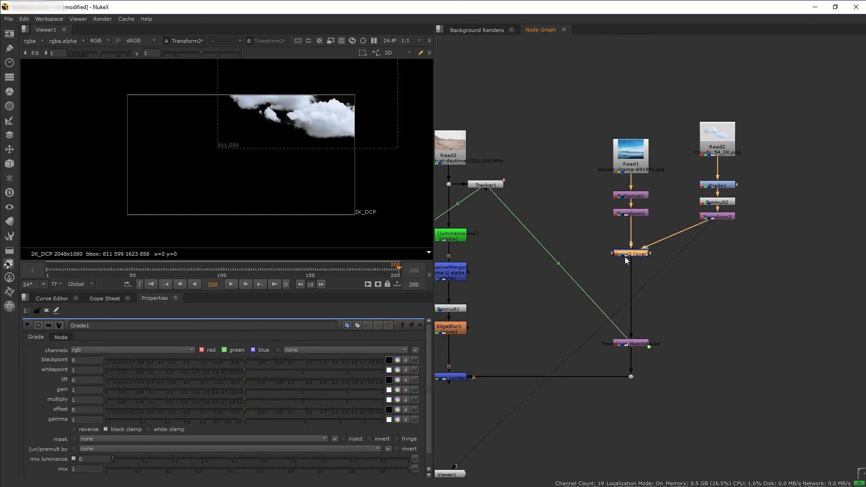
{"action": "key", "text": "1"}
{"action": "scroll", "coordinate": [291, 121], "scroll_direction": "up", "scroll_amount": 5}
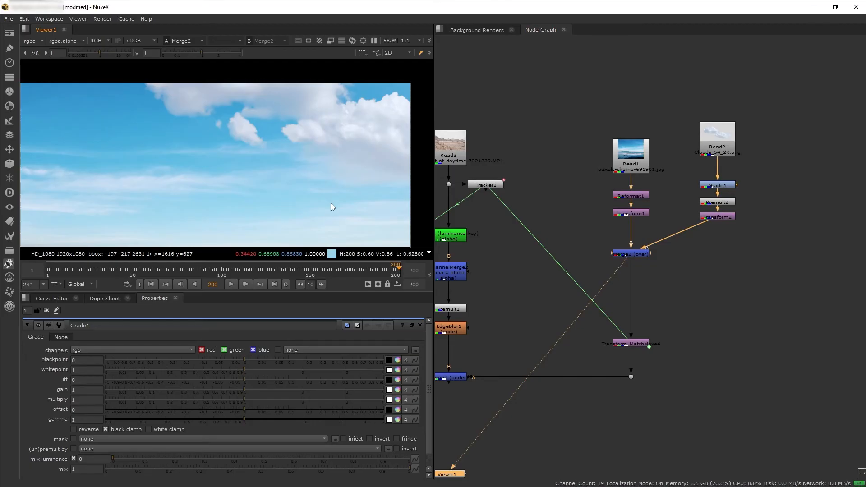
{"action": "scroll", "coordinate": [286, 195], "scroll_direction": "down", "scroll_amount": 1}
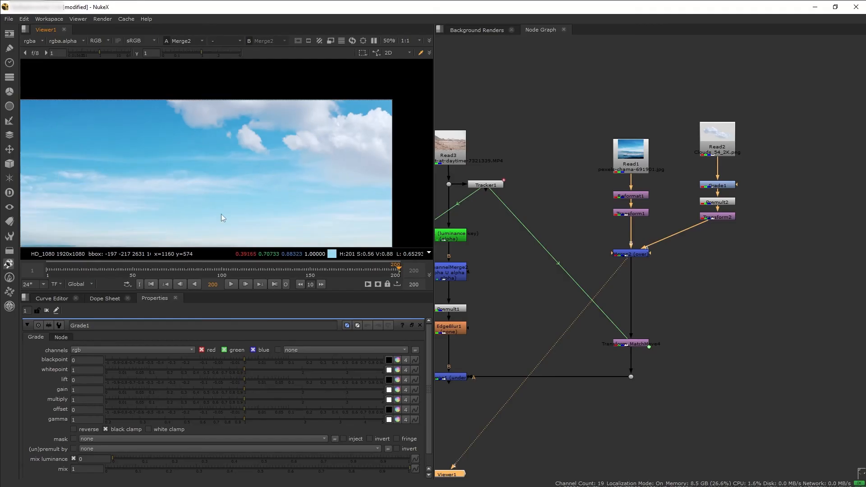
{"action": "middle_click_drag", "start_coordinate": [221, 214], "coordinate": [239, 200]}
{"action": "mouse_move", "coordinate": [204, 55]}
{"action": "left_mouse_down"}
{"action": "mouse_move", "coordinate": [172, 54]}
{"action": "mouse_move", "coordinate": [213, 52]}
{"action": "left_mouse_up"}
{"action": "left_click_drag", "start_coordinate": [102, 51], "coordinate": [85, 52]}
{"action": "left_click", "coordinate": [135, 54]}
{"action": "left_click", "coordinate": [35, 53]}
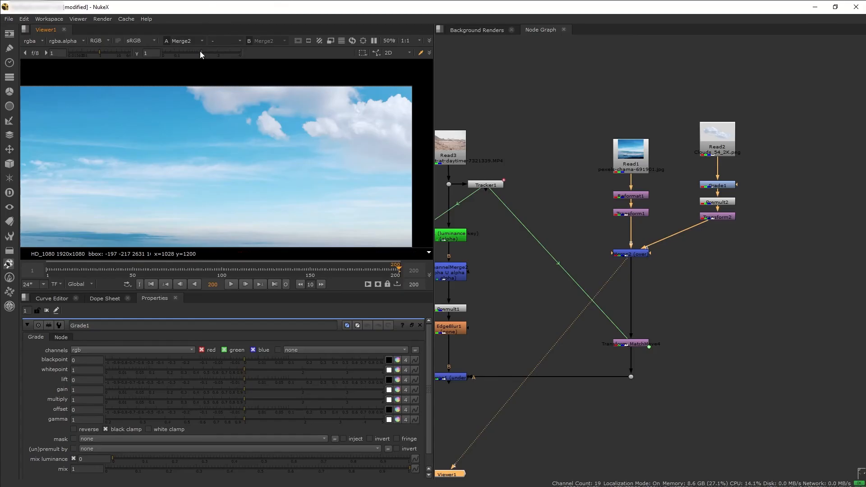
{"action": "left_click", "coordinate": [188, 53]}
{"action": "left_click", "coordinate": [185, 52]}
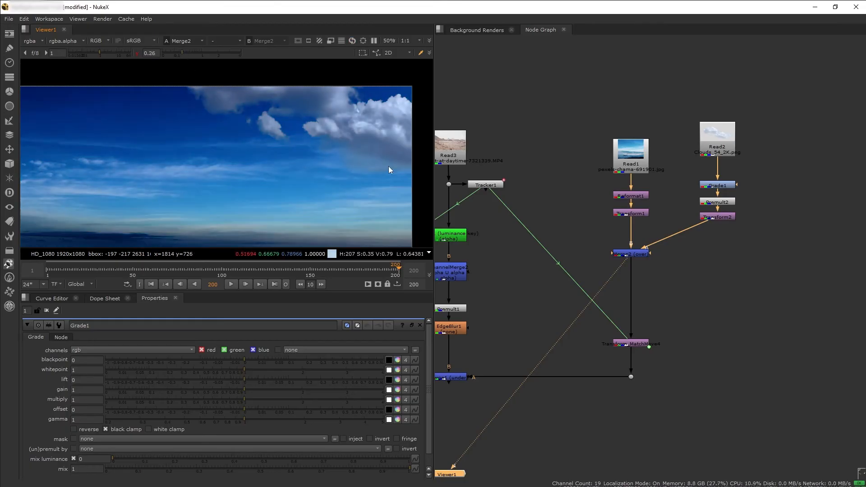
{"action": "scroll", "coordinate": [389, 166], "scroll_direction": "up", "scroll_amount": 1}
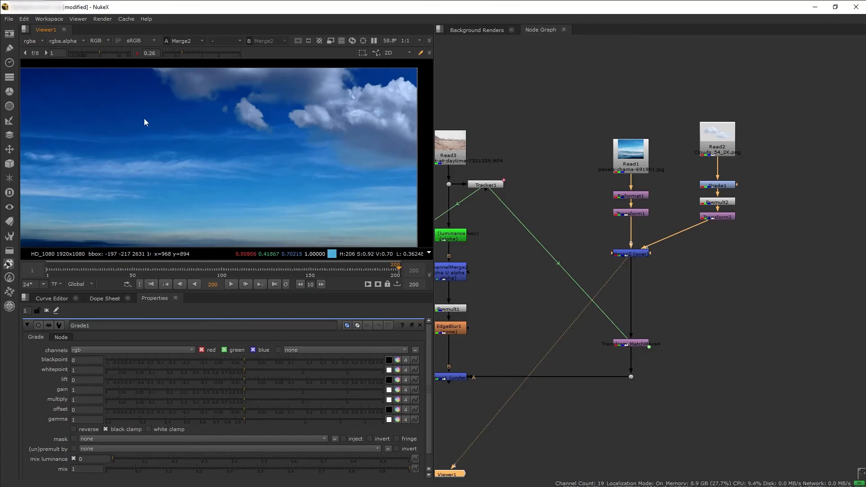
{"action": "middle_click_drag", "start_coordinate": [150, 163], "coordinate": [178, 149]}
{"action": "middle_click_drag", "start_coordinate": [317, 189], "coordinate": [269, 210]}
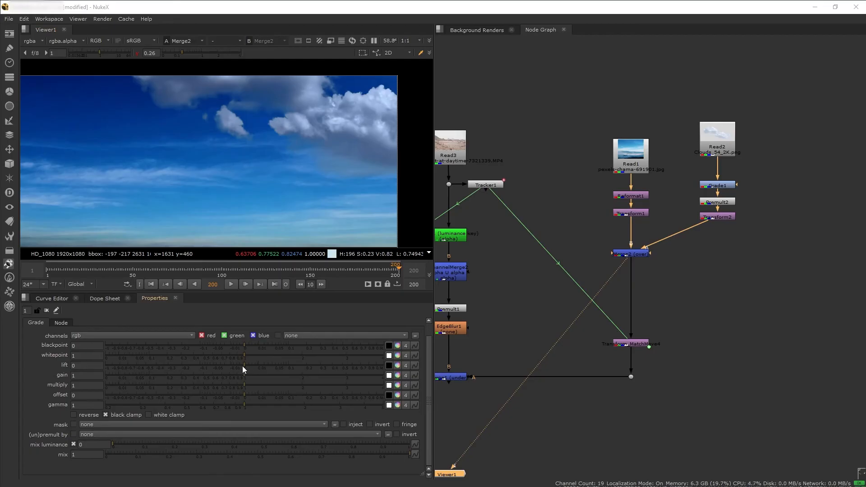
Match the clouds' brightness to the sky in Grade1 with lift 0.335, gain 0.92 and gamma 1.53
{"action": "left_click_drag", "start_coordinate": [244, 367], "coordinate": [342, 367]}
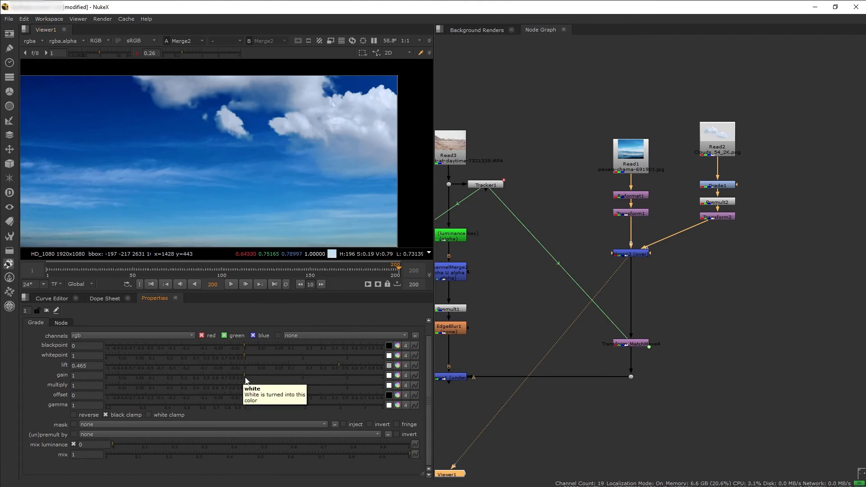
{"action": "left_click_drag", "start_coordinate": [244, 375], "coordinate": [285, 404]}
{"action": "left_click_drag", "start_coordinate": [241, 375], "coordinate": [240, 375]}
{"action": "scroll", "coordinate": [213, 173], "scroll_direction": "down", "scroll_amount": 2}
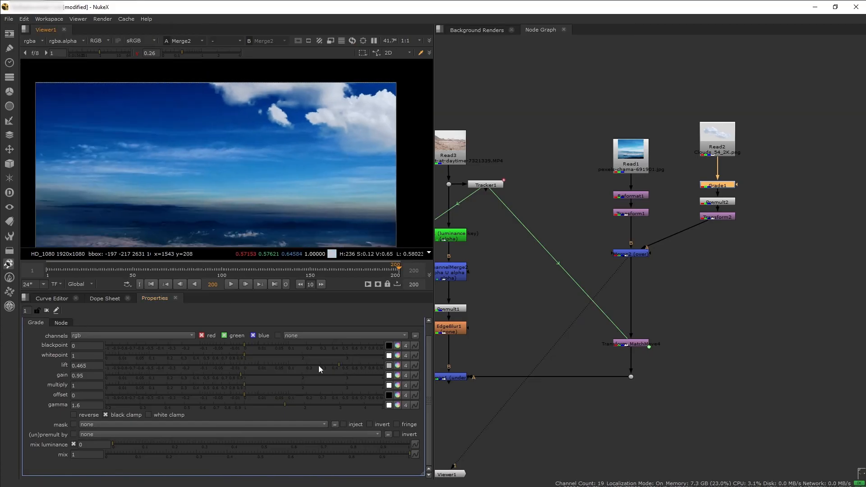
{"action": "left_click_drag", "start_coordinate": [339, 365], "coordinate": [325, 364]}
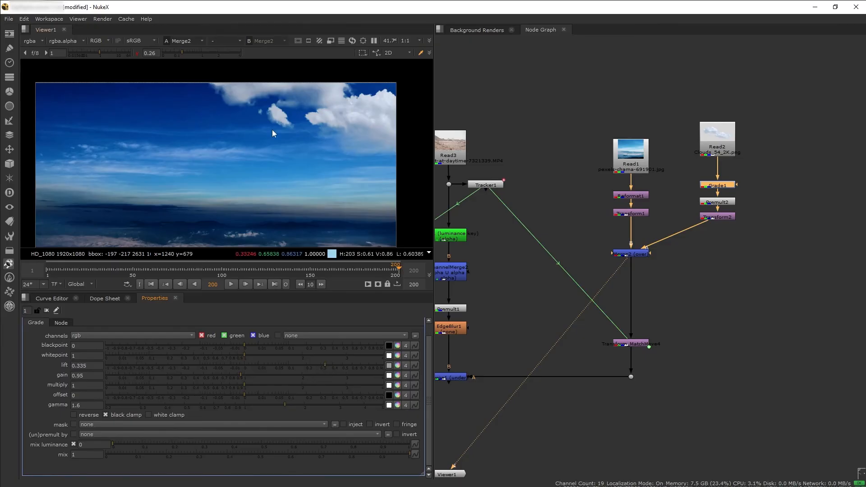
{"action": "scroll", "coordinate": [321, 195], "scroll_direction": "up", "scroll_amount": 3}
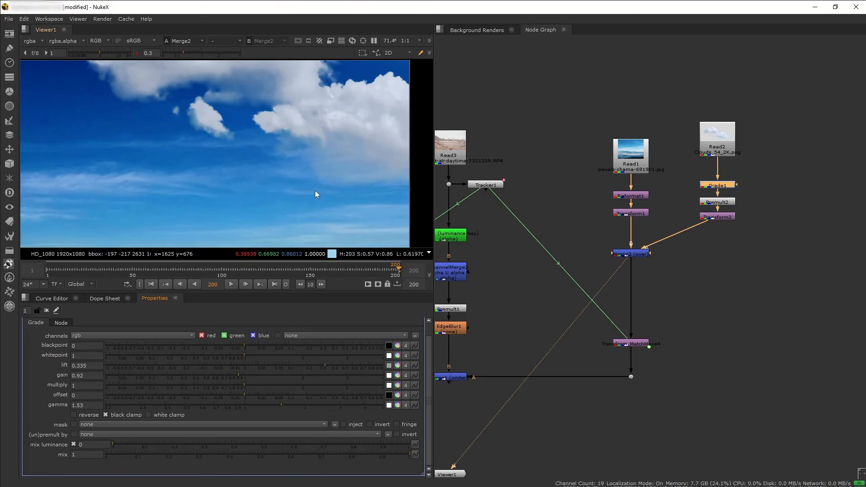
Check the blue channel of the merged sky and raise Grade1's blue lift to 0.38
{"action": "key", "text": "b"}
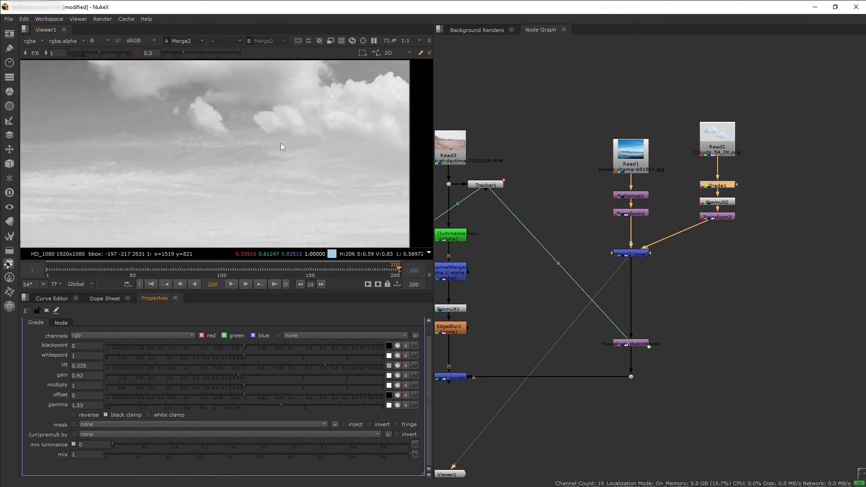
{"action": "key", "text": "b"}
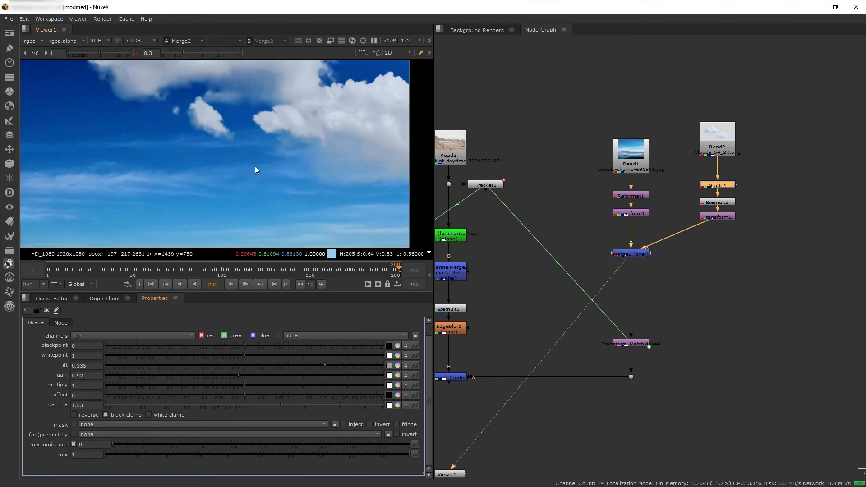
{"action": "key", "text": "b"}
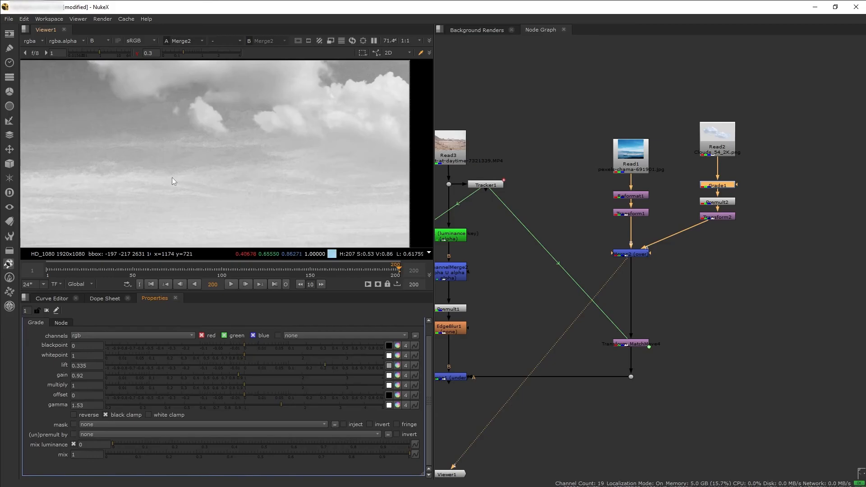
{"action": "left_click", "coordinate": [397, 365]}
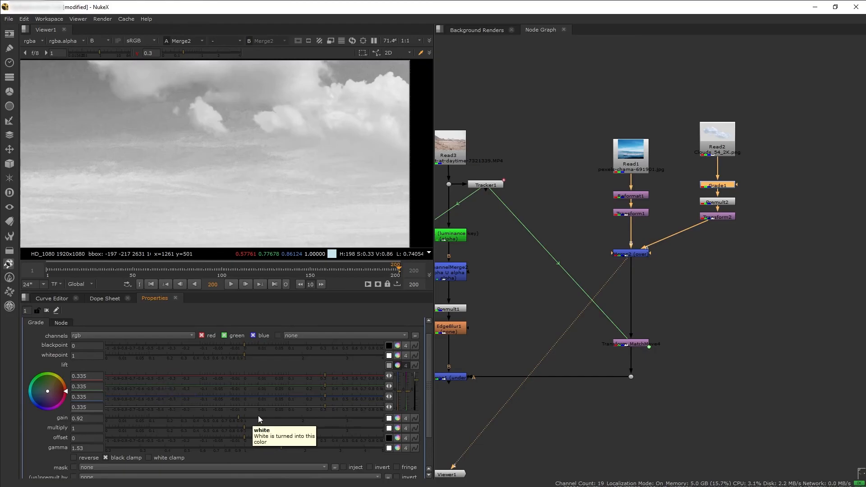
{"action": "left_click_drag", "start_coordinate": [322, 396], "coordinate": [330, 396]}
Split Grade1's gain into separate channels, set its blue gain to 0.91, and check the clouds in the blue channel
{"action": "scroll", "coordinate": [328, 419], "scroll_direction": "down", "scroll_amount": 1}
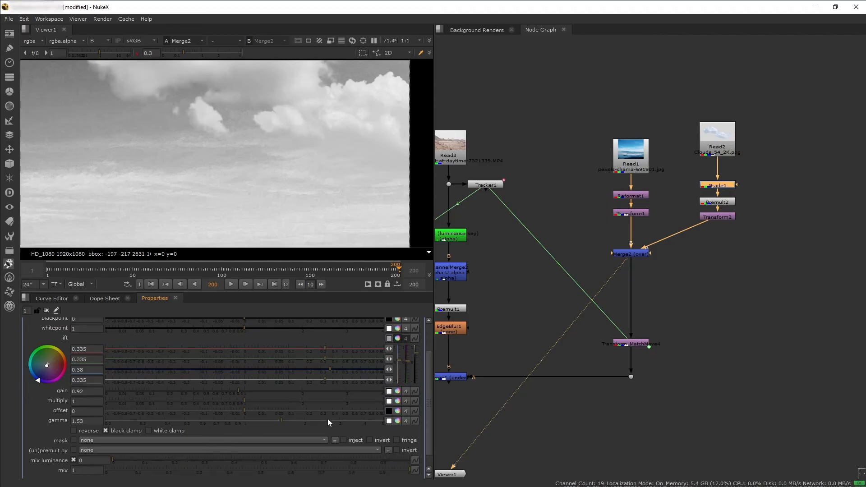
{"action": "left_click", "coordinate": [399, 392]}
{"action": "left_click", "coordinate": [237, 423]}
{"action": "mouse_move", "coordinate": [236, 423]}
{"action": "left_mouse_down"}
{"action": "mouse_move", "coordinate": [248, 422]}
{"action": "mouse_move", "coordinate": [238, 423]}
{"action": "left_mouse_up"}
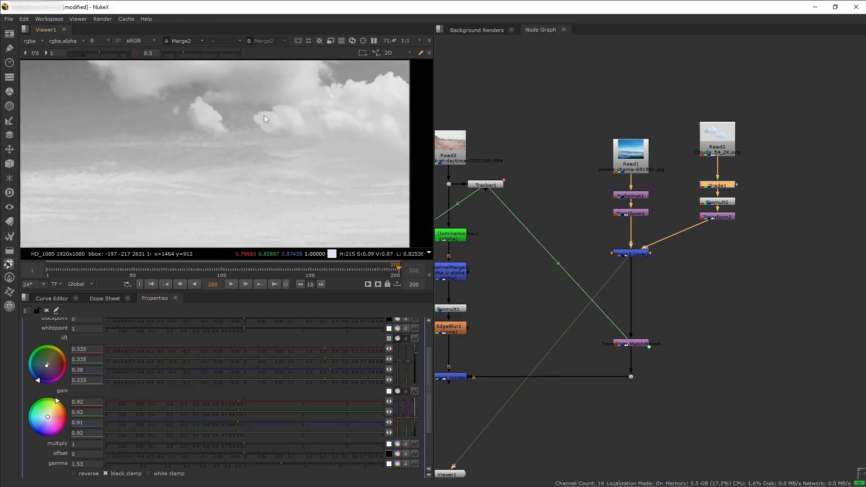
{"action": "scroll", "coordinate": [288, 141], "scroll_direction": "down", "scroll_amount": 2}
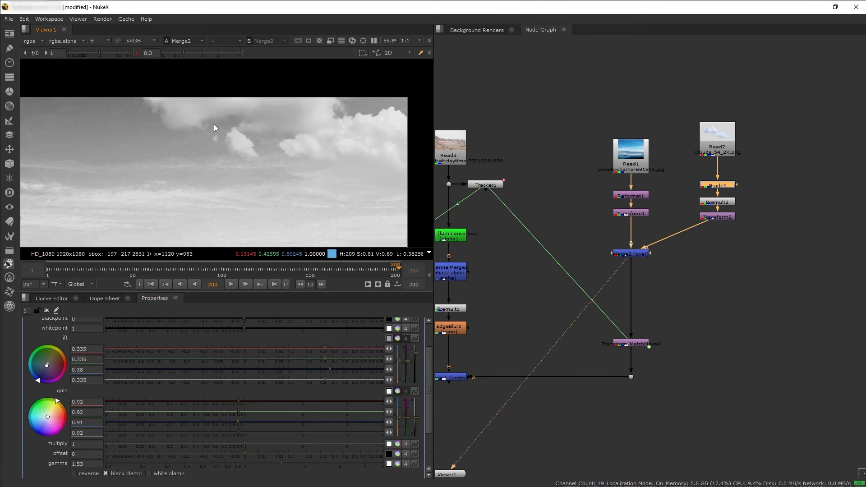
Check the green channel of the merged sky and set Grade1's green lift to 0.195 and green gain to 0.79
{"action": "key", "text": "g"}
{"action": "left_click_drag", "start_coordinate": [323, 359], "coordinate": [307, 358]}
{"action": "left_click_drag", "start_coordinate": [238, 412], "coordinate": [228, 412]}
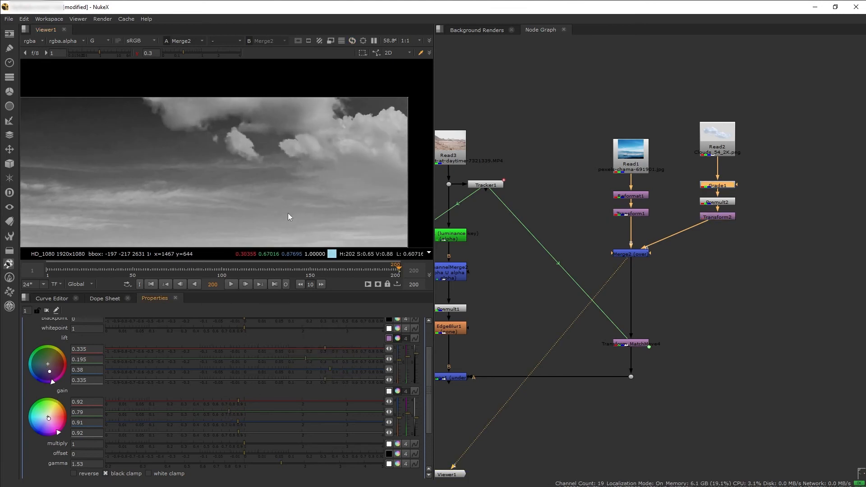
Check the red channel of the merged sky and set Grade1's red lift to 0.155 and red gain to 0.61
{"action": "key", "text": "r"}
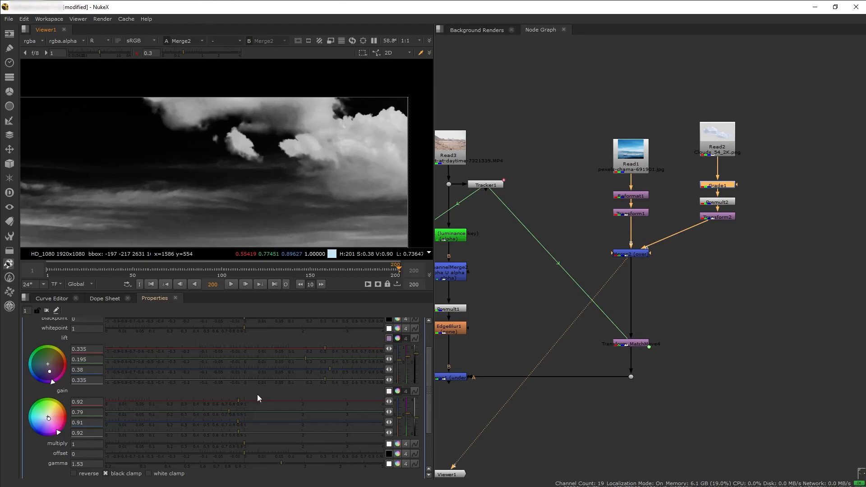
{"action": "left_click_drag", "start_coordinate": [323, 350], "coordinate": [299, 348]}
{"action": "left_click_drag", "start_coordinate": [239, 400], "coordinate": [217, 401]}
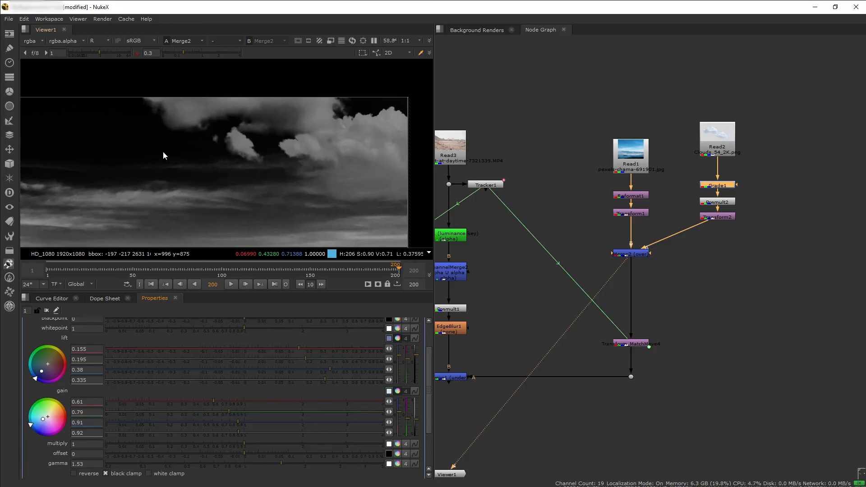
Return to the RGB view and refine Grade1: red lift 0.15 and gain 0.63, green 0.205 and 0.8, blue gain 0.9, gamma 1.65
{"action": "left_click", "coordinate": [97, 41]}
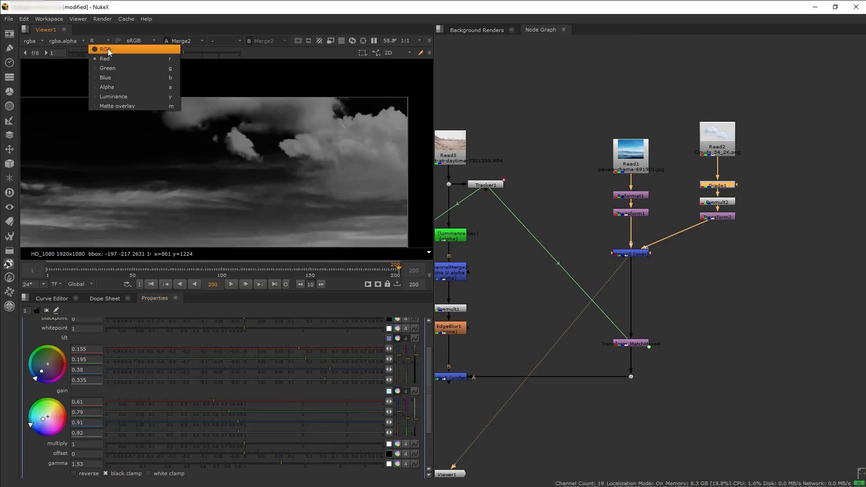
{"action": "left_click", "coordinate": [108, 50]}
{"action": "scroll", "coordinate": [342, 166], "scroll_direction": "down", "scroll_amount": 1}
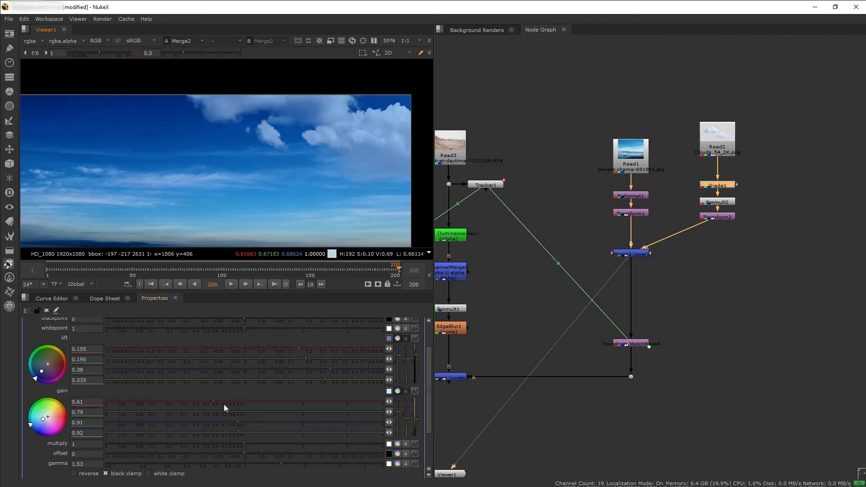
{"action": "left_click_drag", "start_coordinate": [214, 401], "coordinate": [230, 411]}
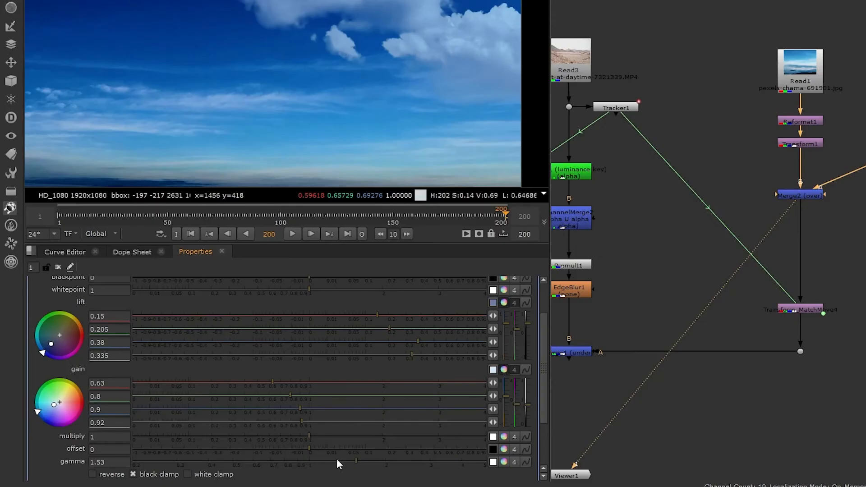
{"action": "left_click_drag", "start_coordinate": [357, 460], "coordinate": [364, 460]}
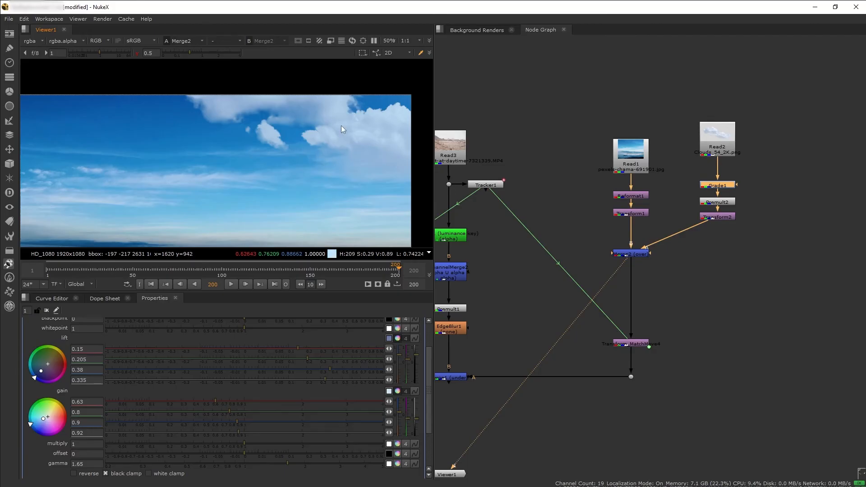
Insert a Saturation node between Grade1 and Premult2 in the clouds branch and set its saturation to 0.89
{"action": "left_click_drag", "start_coordinate": [765, 197], "coordinate": [720, 225]}
{"action": "left_click", "coordinate": [748, 204]}
{"action": "key", "text": "Tab"}
{"action": "type", "text": "sa"}
{"action": "key", "text": "Return"}
{"action": "left_click_drag", "start_coordinate": [748, 204], "coordinate": [714, 205]}
{"action": "left_click_drag", "start_coordinate": [258, 362], "coordinate": [251, 361]}
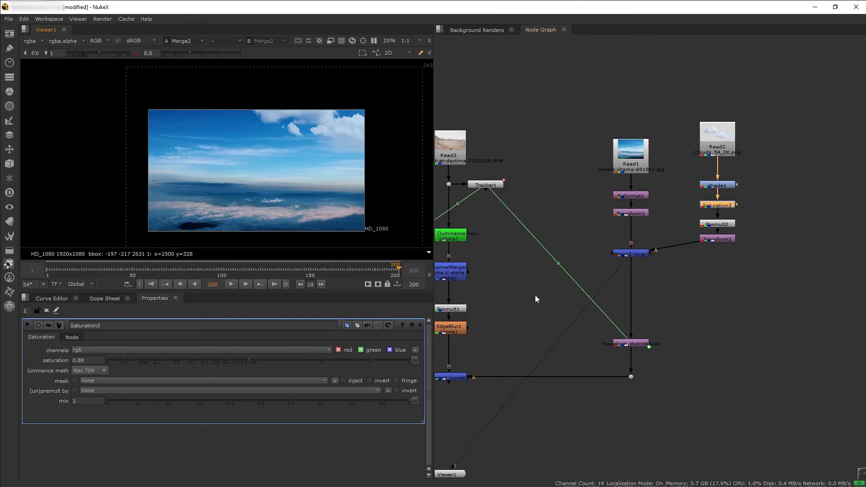
View the full composite from Merge1 and compare it at viewer gamma 1 and 0.58
{"action": "left_click", "coordinate": [447, 380]}
{"action": "key", "text": "1"}
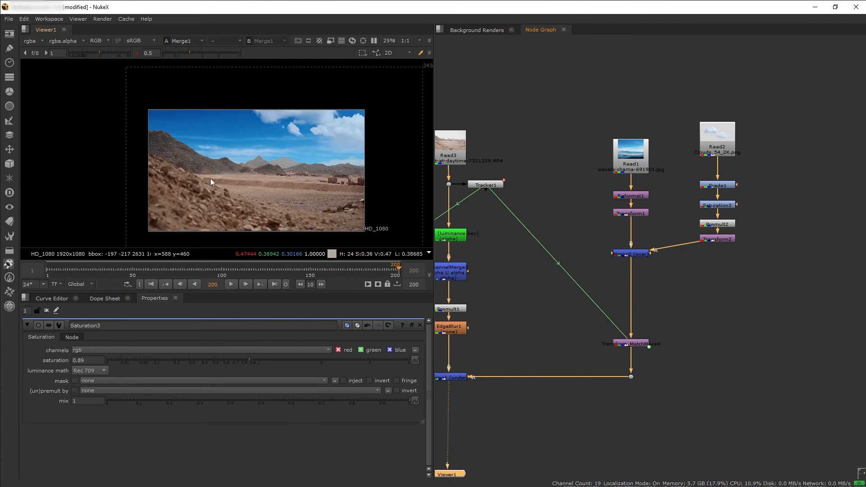
{"action": "left_click", "coordinate": [137, 54]}
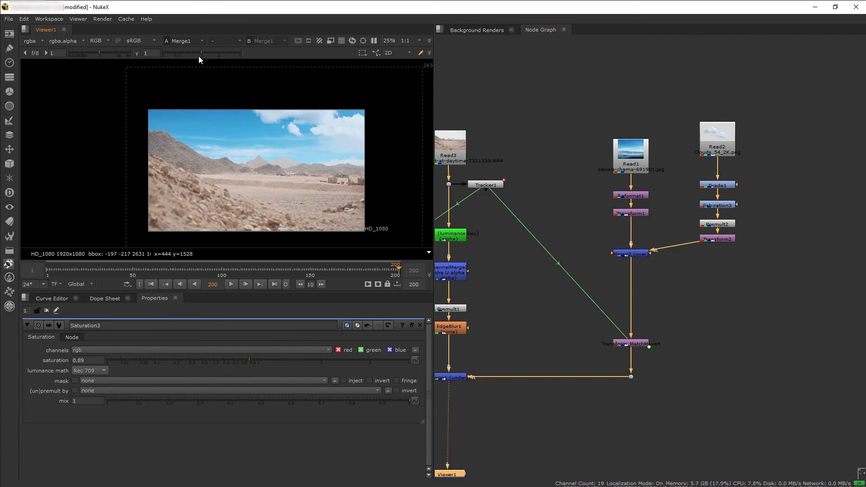
{"action": "left_click_drag", "start_coordinate": [200, 54], "coordinate": [191, 53]}
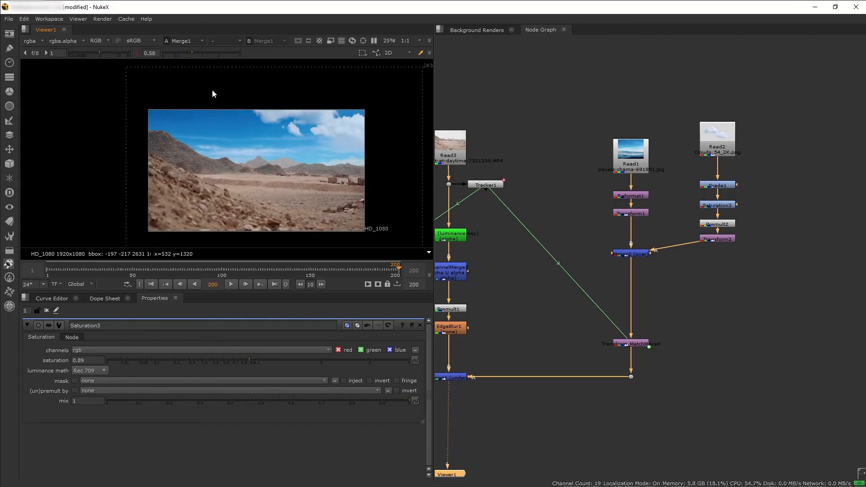
Add a Grade node below Merge2 and raise its lift to 0.46 to brighten the combined sky
{"action": "key", "text": "g"}
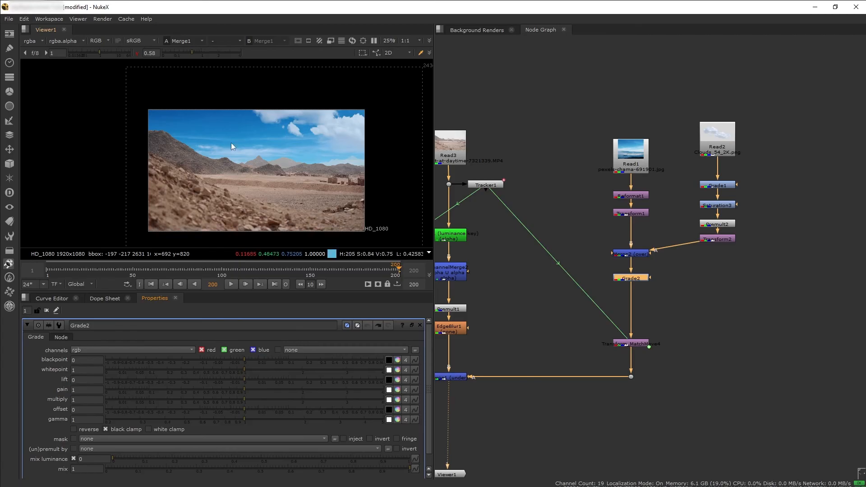
{"action": "left_click", "coordinate": [248, 379]}
{"action": "left_click_drag", "start_coordinate": [248, 379], "coordinate": [339, 381]}
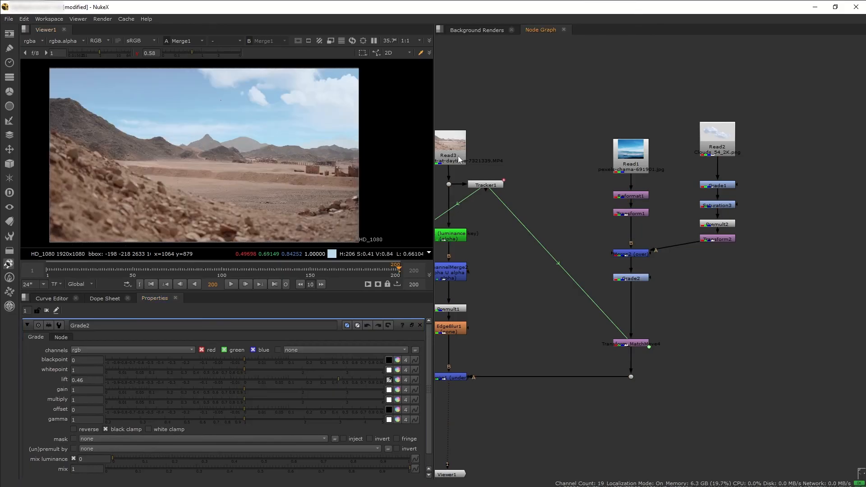
Compare the original desert footage from Read3 with the Merge1 composite
{"action": "left_click", "coordinate": [457, 156]}
{"action": "key", "text": "1"}
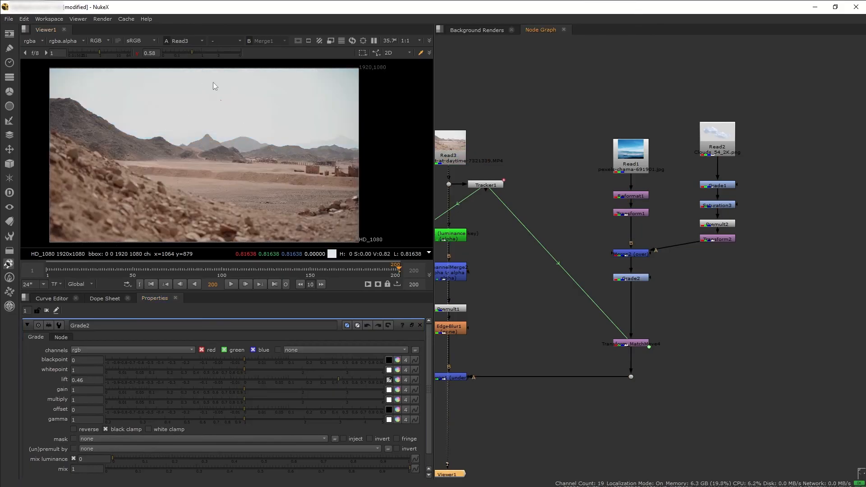
{"action": "left_click", "coordinate": [445, 377]}
{"action": "key", "text": "1"}
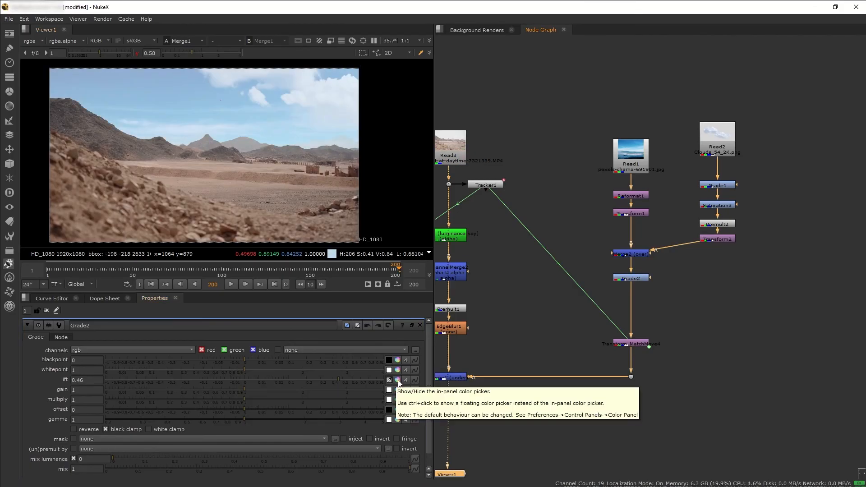
Split Grade2's lift into separate channels and set red to 0.325, green to 0.19 and blue to 0.082
{"action": "left_click", "coordinate": [398, 381]}
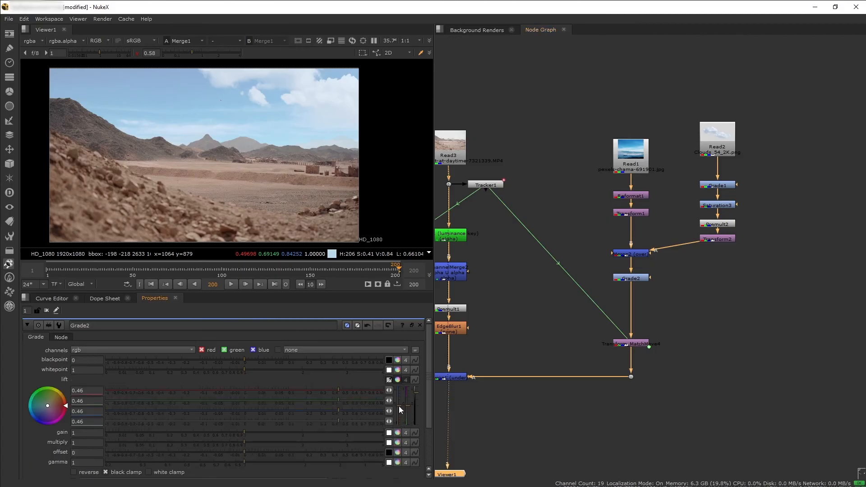
{"action": "left_click_drag", "start_coordinate": [401, 410], "coordinate": [417, 396]}
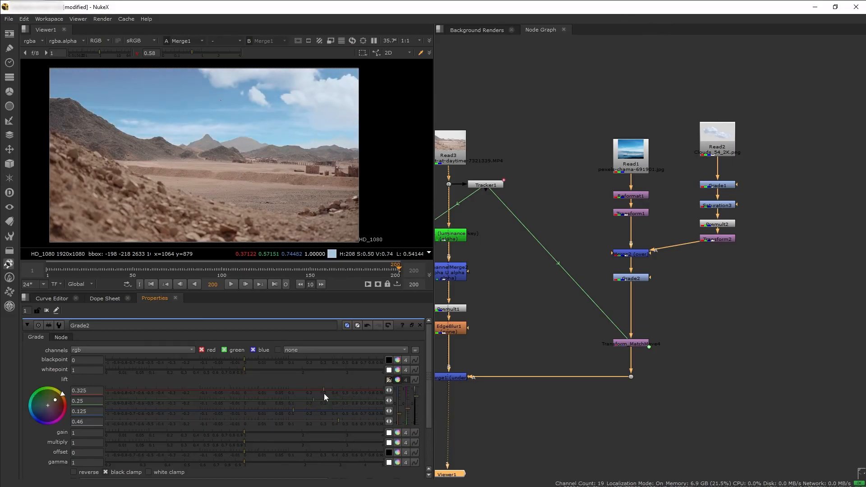
{"action": "left_click_drag", "start_coordinate": [314, 401], "coordinate": [283, 411]}
{"action": "scroll", "coordinate": [241, 434], "scroll_direction": "down", "scroll_amount": 2}
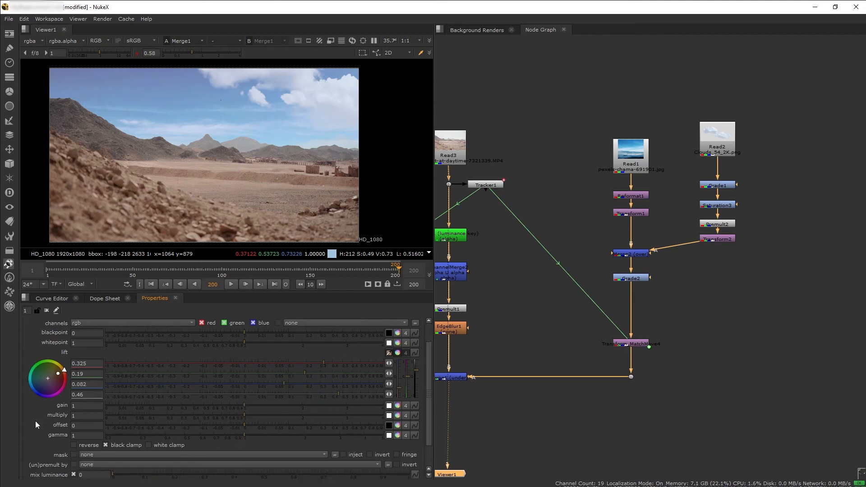
Set Grade2's gamma to 1.22 and check the whole composite at viewer gamma 1
{"action": "left_click_drag", "start_coordinate": [246, 435], "coordinate": [262, 434]}
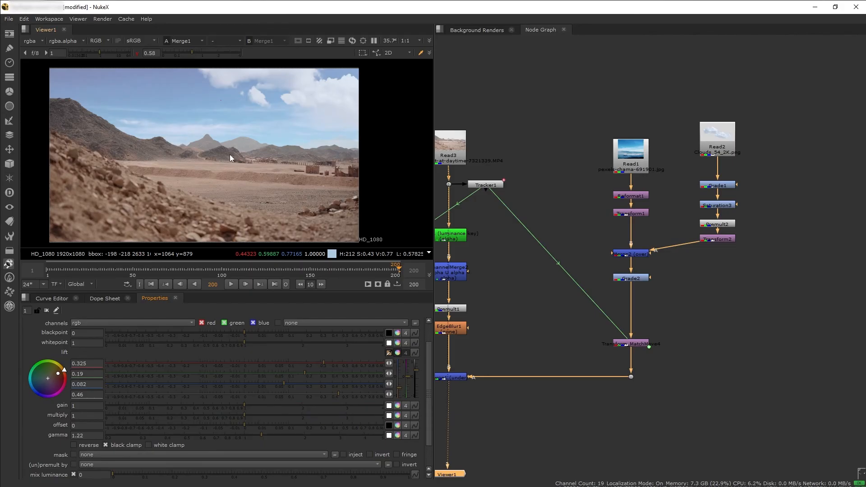
{"action": "left_click", "coordinate": [138, 53]}
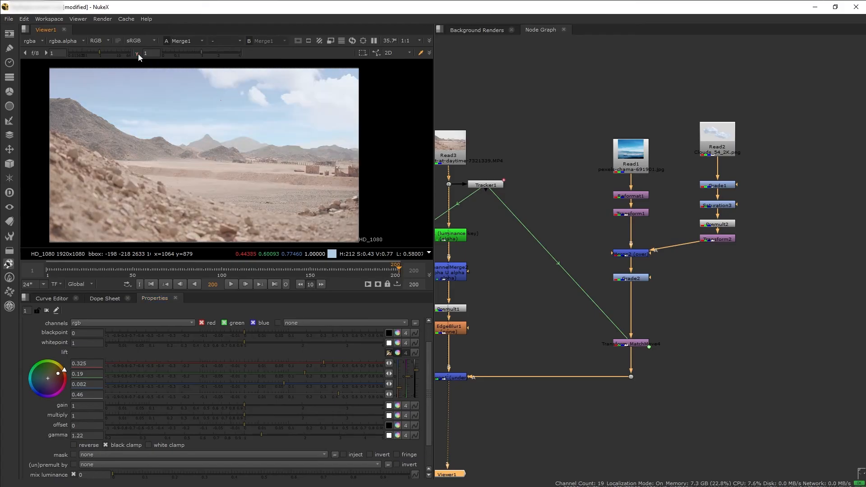
{"action": "scroll", "coordinate": [283, 201], "scroll_direction": "down", "scroll_amount": 1}
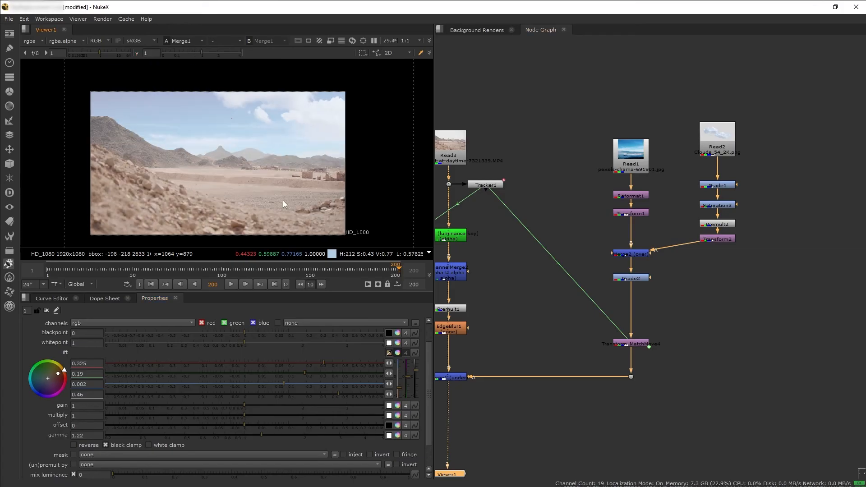
Insert a Saturation node below Grade2, set its saturation to 0.52, and check the composite at viewer gamma 0.62 and 1
{"action": "middle_click_drag", "start_coordinate": [527, 283], "coordinate": [631, 245]}
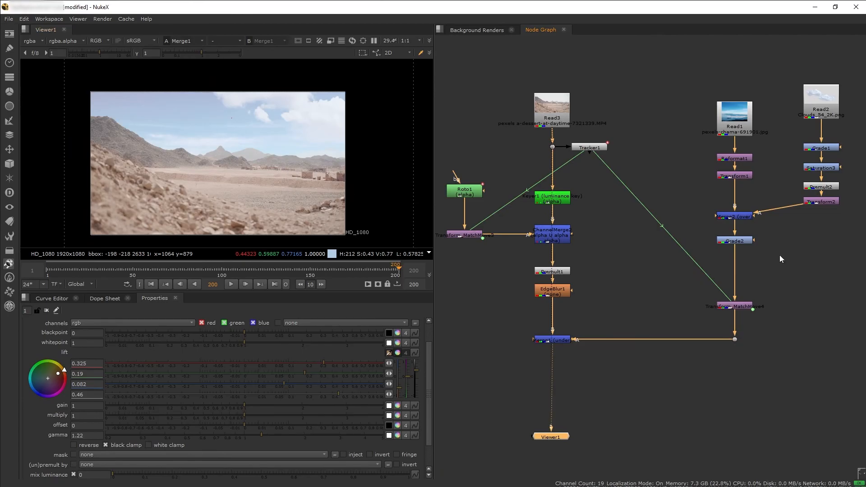
{"action": "scroll", "coordinate": [782, 258], "scroll_direction": "up", "scroll_amount": 2}
{"action": "left_click", "coordinate": [764, 258]}
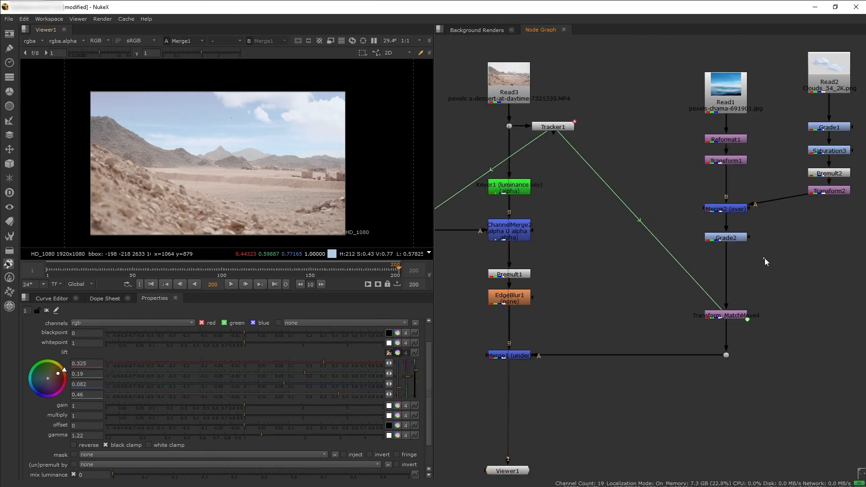
{"action": "left_click", "coordinate": [193, 53]}
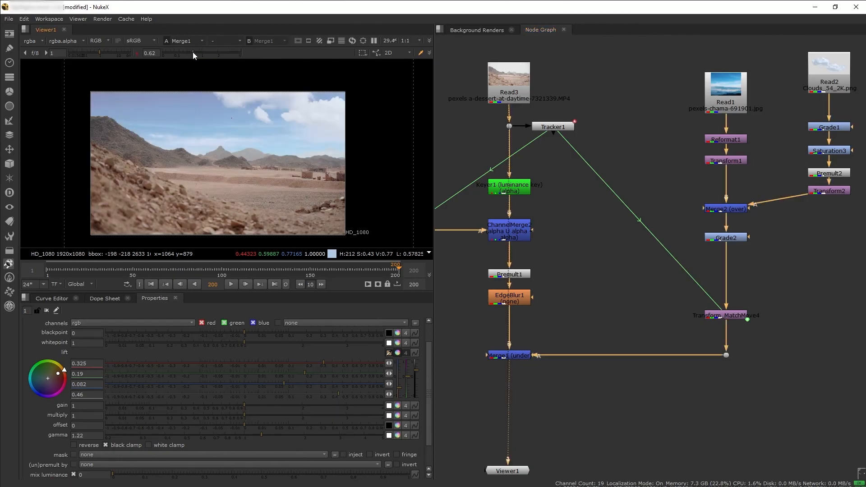
{"action": "key", "text": "Tab"}
{"action": "type", "text": "sat"}
{"action": "key", "text": "Return"}
{"action": "left_click_drag", "start_coordinate": [802, 266], "coordinate": [726, 270]}
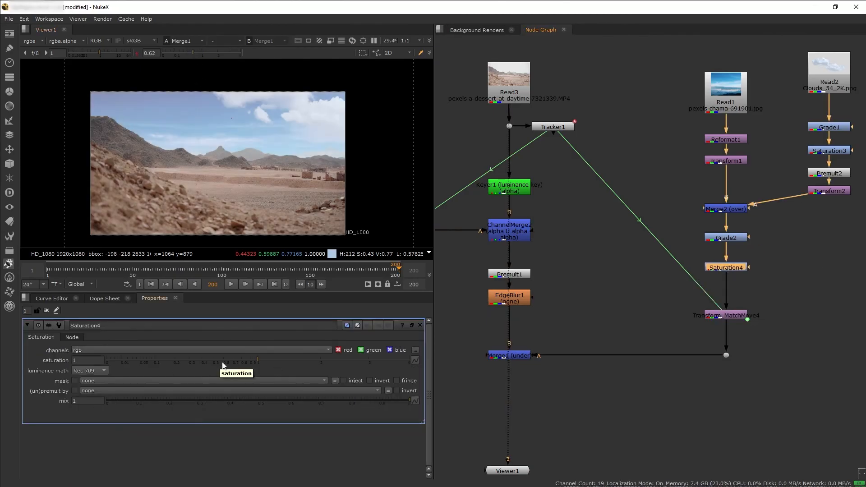
{"action": "left_click_drag", "start_coordinate": [250, 360], "coordinate": [217, 361]}
{"action": "left_click", "coordinate": [281, 190]}
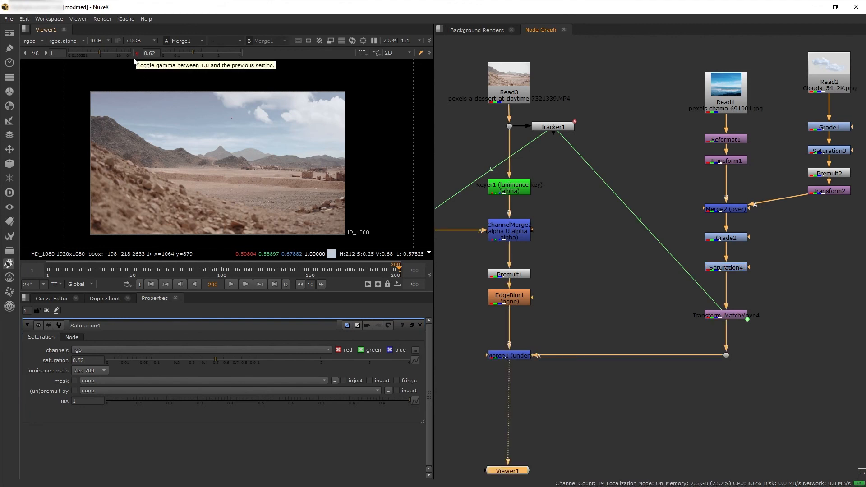
{"action": "left_click", "coordinate": [137, 53]}
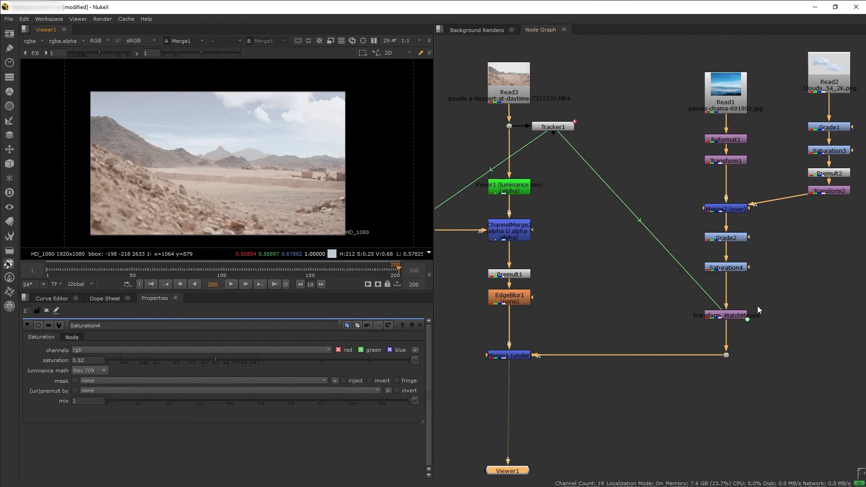
Insert a Blur node below Saturation4 and set its size to 2 to soften the sky
{"action": "left_click", "coordinate": [785, 269]}
{"action": "key", "text": "Tab"}
{"action": "type", "text": "blu"}
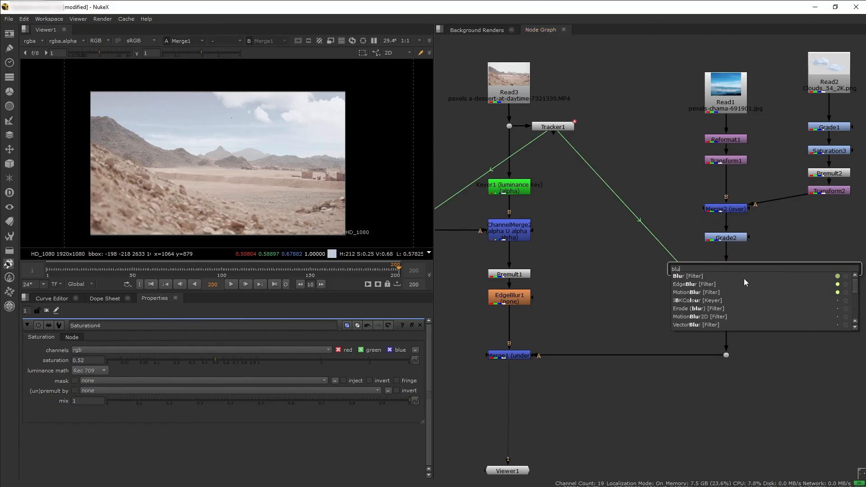
{"action": "key", "text": "Return"}
{"action": "mouse_move", "coordinate": [735, 277]}
{"action": "left_mouse_down"}
{"action": "mouse_move", "coordinate": [750, 291]}
{"action": "mouse_move", "coordinate": [727, 292]}
{"action": "mouse_move", "coordinate": [732, 261]}
{"action": "mouse_move", "coordinate": [733, 285]}
{"action": "left_mouse_up"}
{"action": "left_click", "coordinate": [69, 360]}
{"action": "scroll", "coordinate": [292, 118], "scroll_direction": "up", "scroll_amount": 5}
{"action": "type", "text": "2"}
{"action": "key", "text": "Return"}
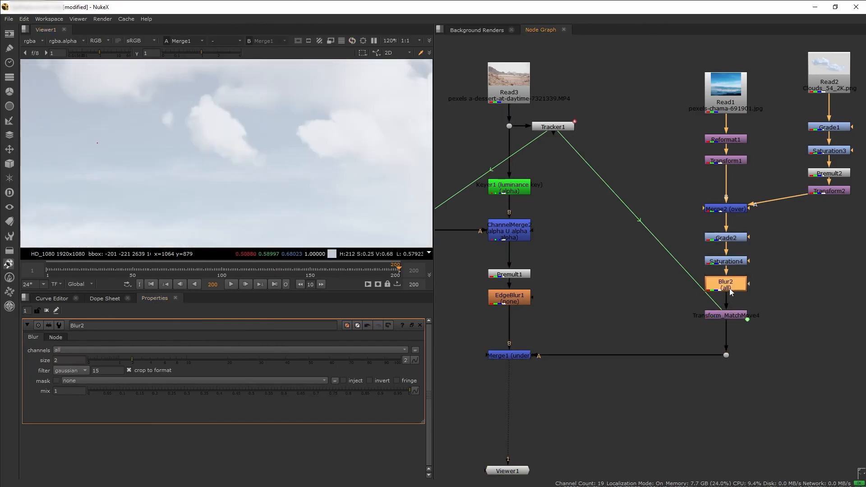
Examine how the blurred sky blends with the desert footage in the full frame at viewer gamma 0.62
{"action": "scroll", "coordinate": [227, 232], "scroll_direction": "down", "scroll_amount": 5}
{"action": "middle_click_drag", "start_coordinate": [237, 186], "coordinate": [294, 130]}
{"action": "left_click_drag", "start_coordinate": [197, 49], "coordinate": [194, 50]}
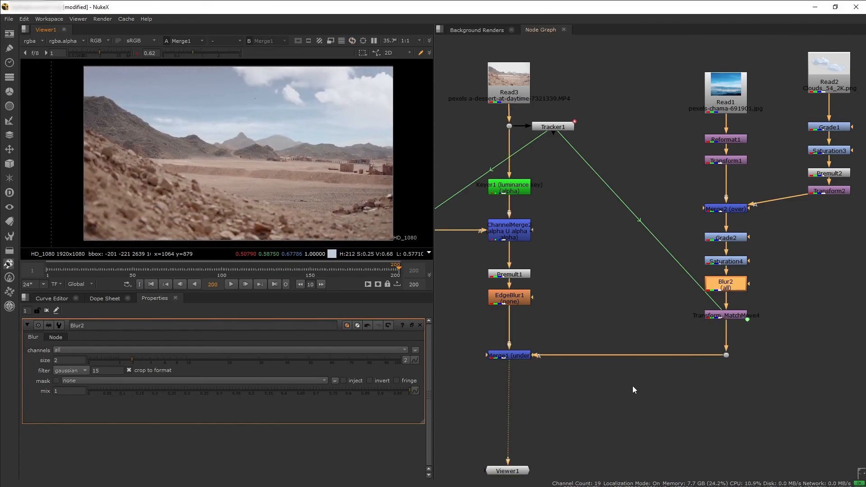
{"action": "scroll", "coordinate": [187, 177], "scroll_direction": "down", "scroll_amount": 2}
{"action": "scroll", "coordinate": [188, 177], "scroll_direction": "up", "scroll_amount": 1}
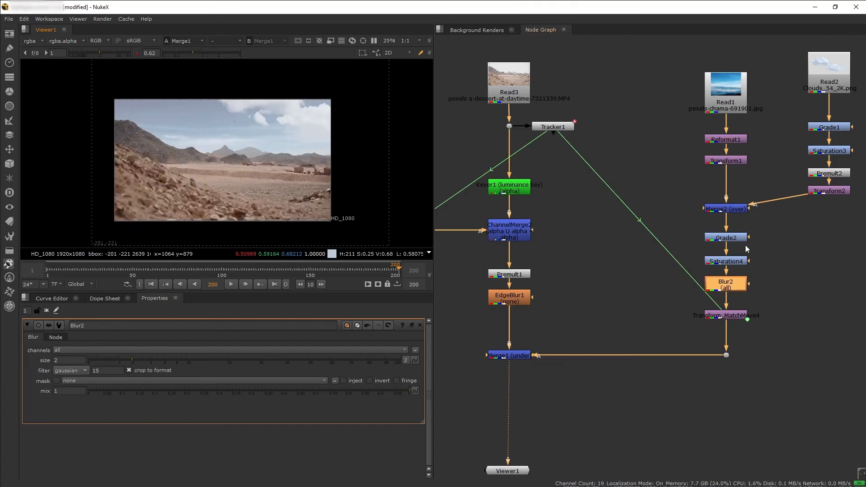
{"action": "scroll", "coordinate": [350, 210], "scroll_direction": "down", "scroll_amount": 1}
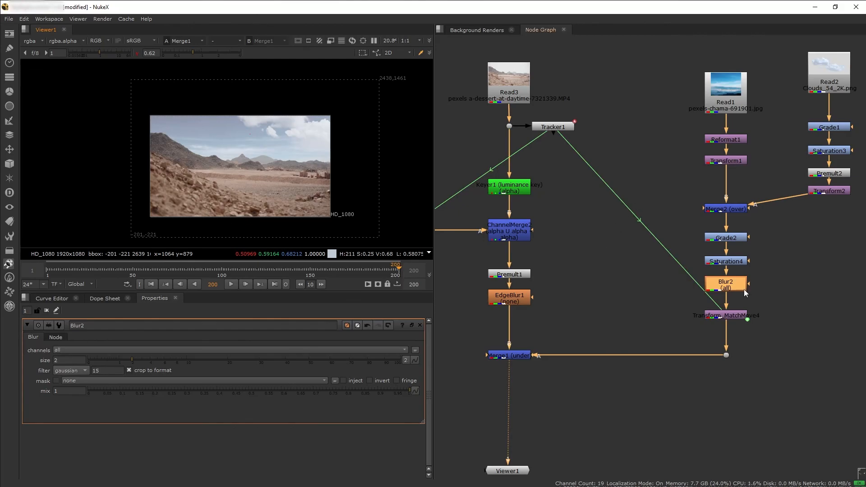
{"action": "left_click", "coordinate": [724, 315]}
{"action": "left_click", "coordinate": [354, 184]}
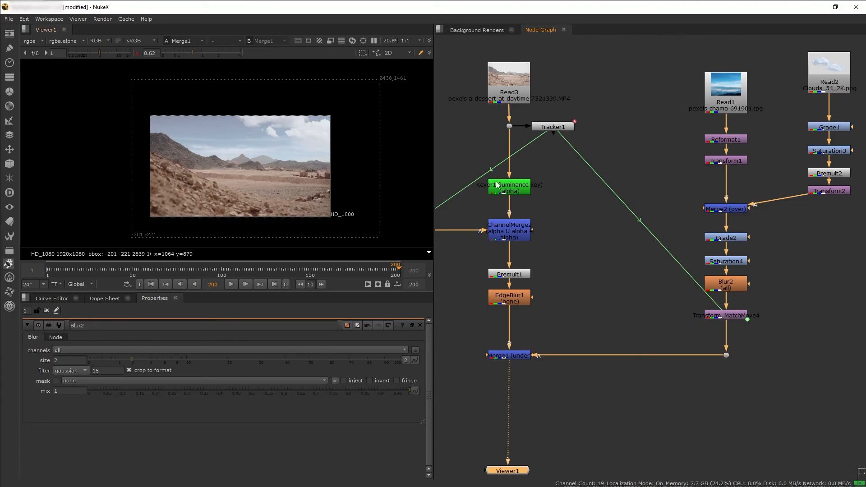
Try moving the sky image with Transform1 to translate x 94, y -218, and undo the move
{"action": "double_click", "coordinate": [726, 161]}
{"action": "left_click_drag", "start_coordinate": [247, 167], "coordinate": [249, 186]}
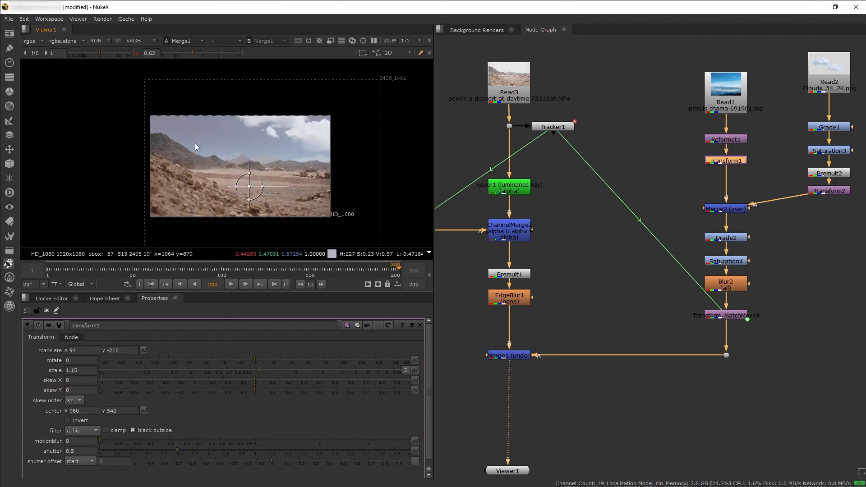
{"action": "key", "text": "ctrl+z"}
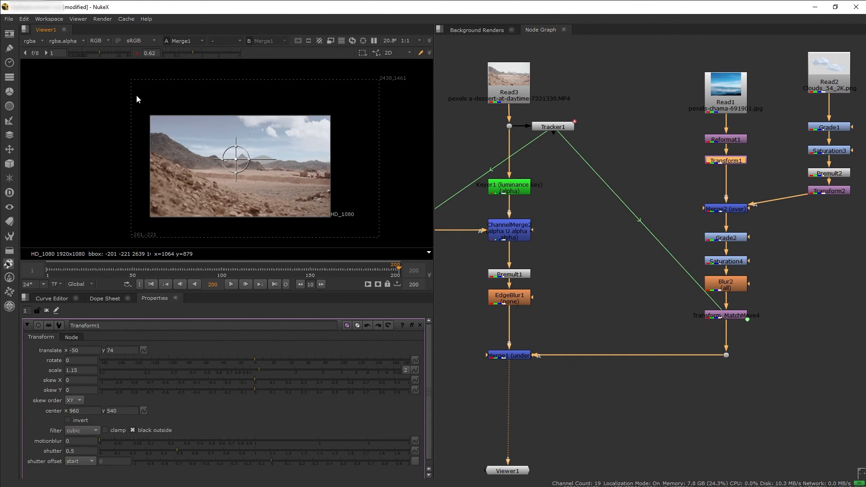
Insert a Reformat node between Transform_MatchMove4 and the dot feeding Merge1 to limit the sky to the frame
{"action": "left_click", "coordinate": [762, 360]}
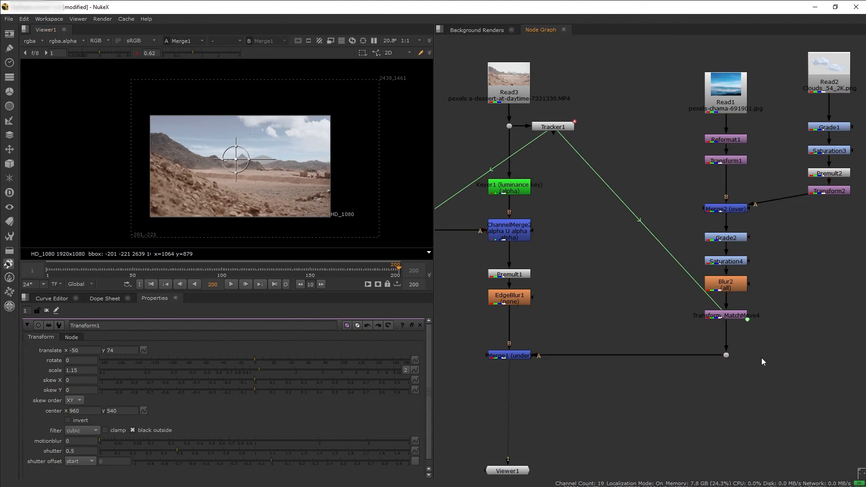
{"action": "key", "text": "Tab"}
{"action": "type", "text": "reformat"}
{"action": "key", "text": "Return"}
{"action": "left_click_drag", "start_coordinate": [764, 355], "coordinate": [729, 340]}
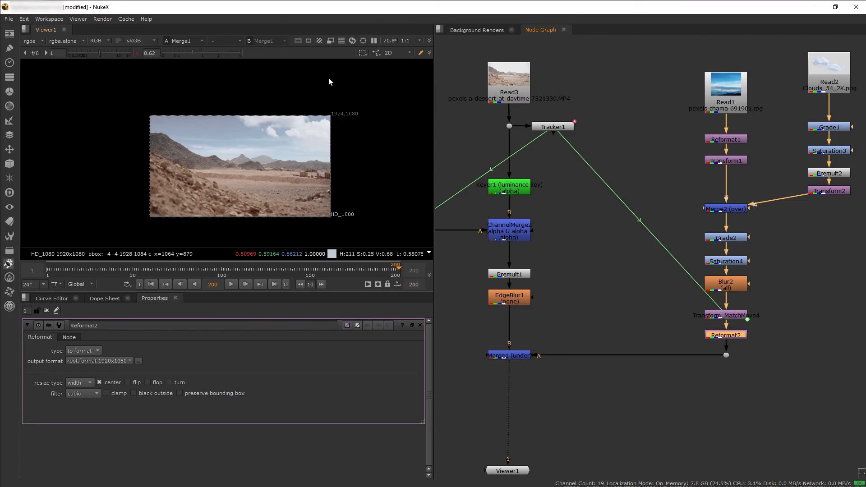
Reset the viewer gamma to 1 and return to the start of the timeline to view the composite
{"action": "left_click", "coordinate": [519, 361]}
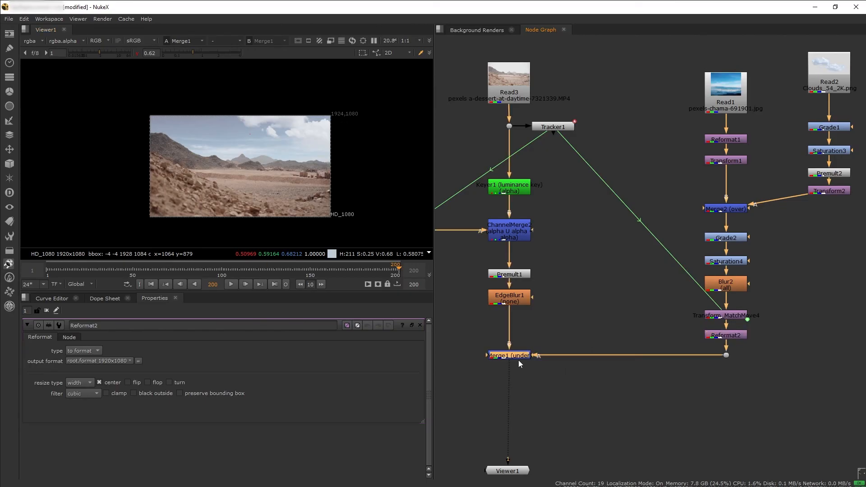
{"action": "left_click", "coordinate": [136, 54]}
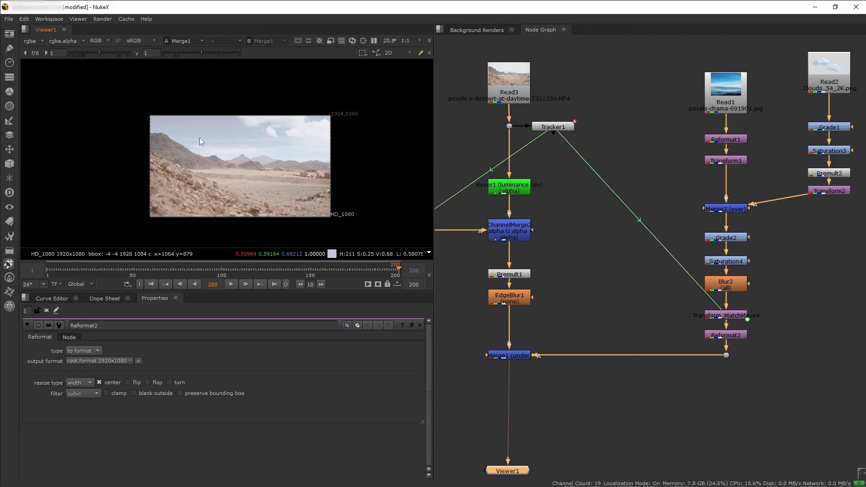
{"action": "left_click", "coordinate": [49, 272]}
Add a Write node connected to the output of Merge1 for rendering the composite
{"action": "left_click", "coordinate": [520, 384]}
{"action": "key", "text": "Tab"}
{"action": "type", "text": "wri"}
{"action": "key", "text": "Return"}
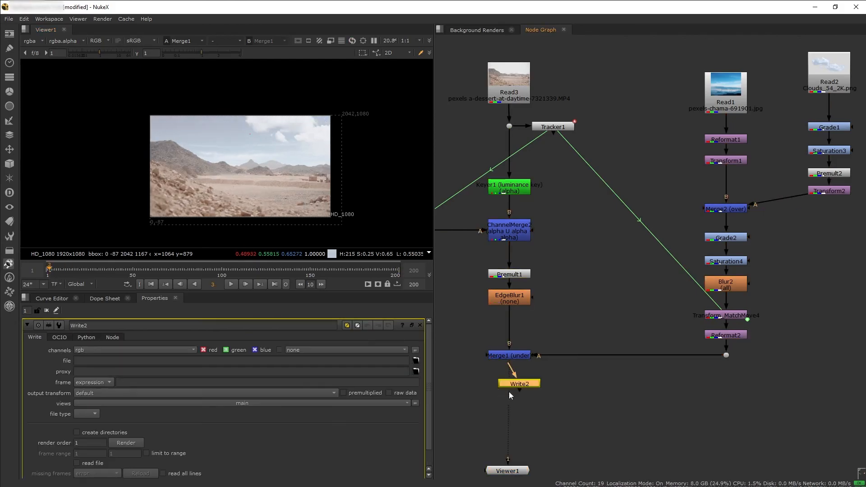
{"action": "left_click", "coordinate": [514, 389]}
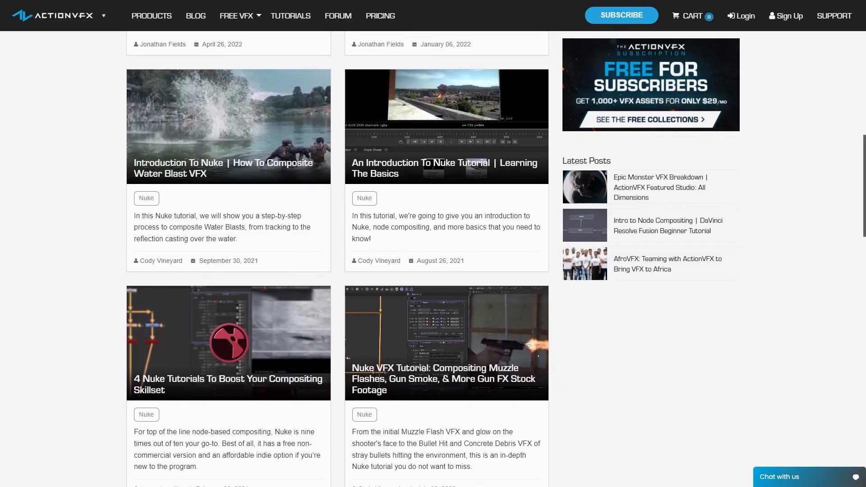
{"action": "scroll", "coordinate": [337, 262], "scroll_direction": "down", "scroll_amount": 3}
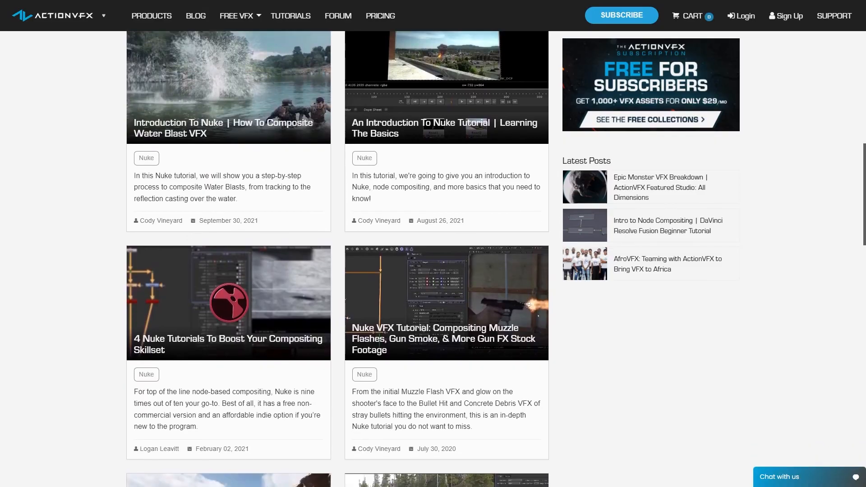
{"action": "scroll", "coordinate": [337, 262], "scroll_direction": "down", "scroll_amount": 4}
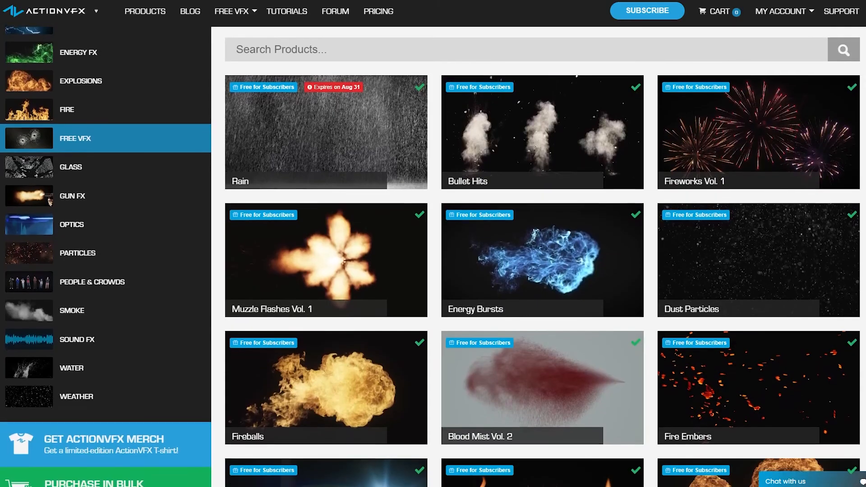
{"action": "scroll", "coordinate": [543, 257], "scroll_direction": "down", "scroll_amount": 3}
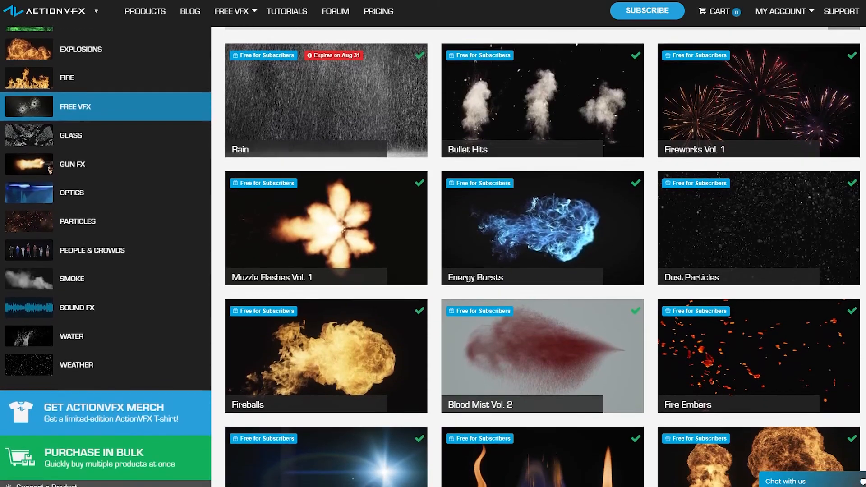
{"action": "scroll", "coordinate": [543, 257], "scroll_direction": "down", "scroll_amount": 5}
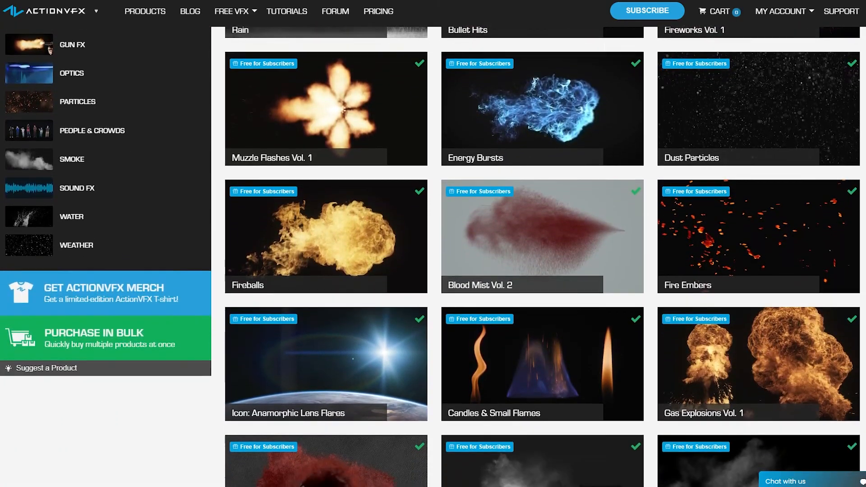